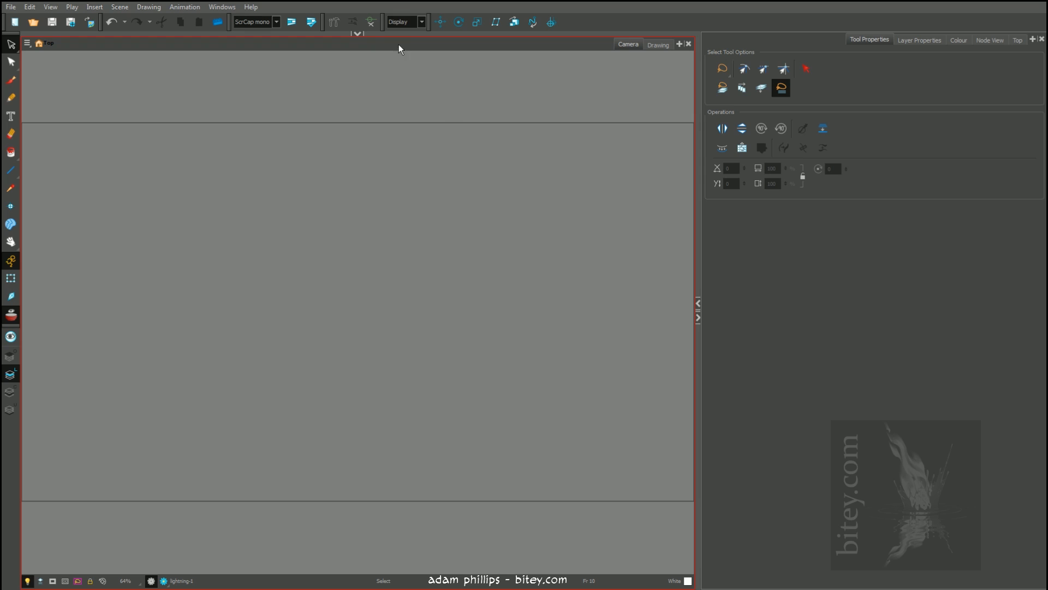
Paint a white forked lightning bolt on frame 10 with the Brush, thickening its bend and adding a thin second branch downward
{"action": "key", "text": "shift+m"}
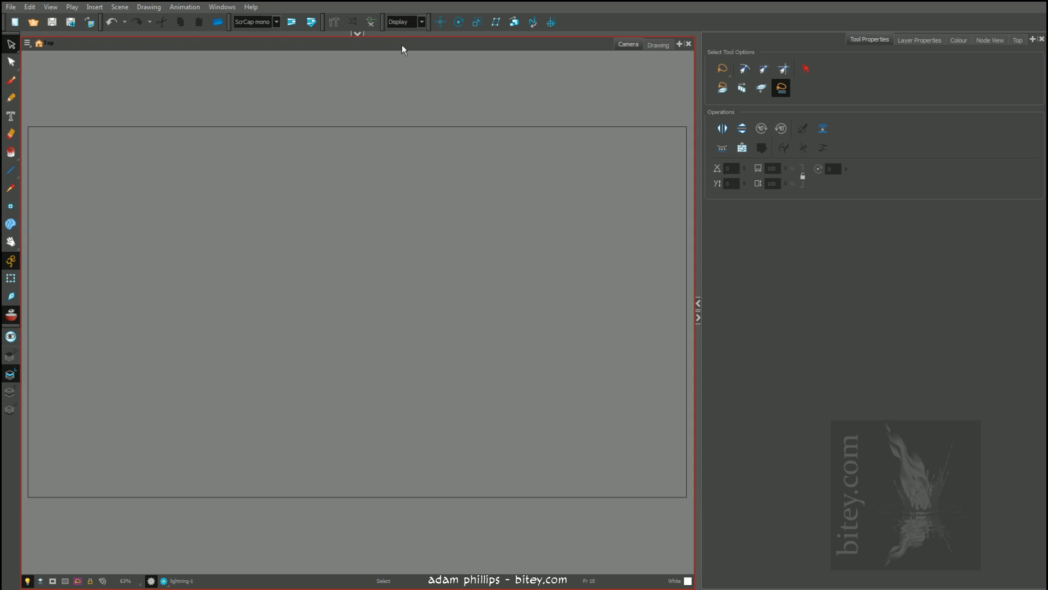
{"action": "key", "text": "alt+b"}
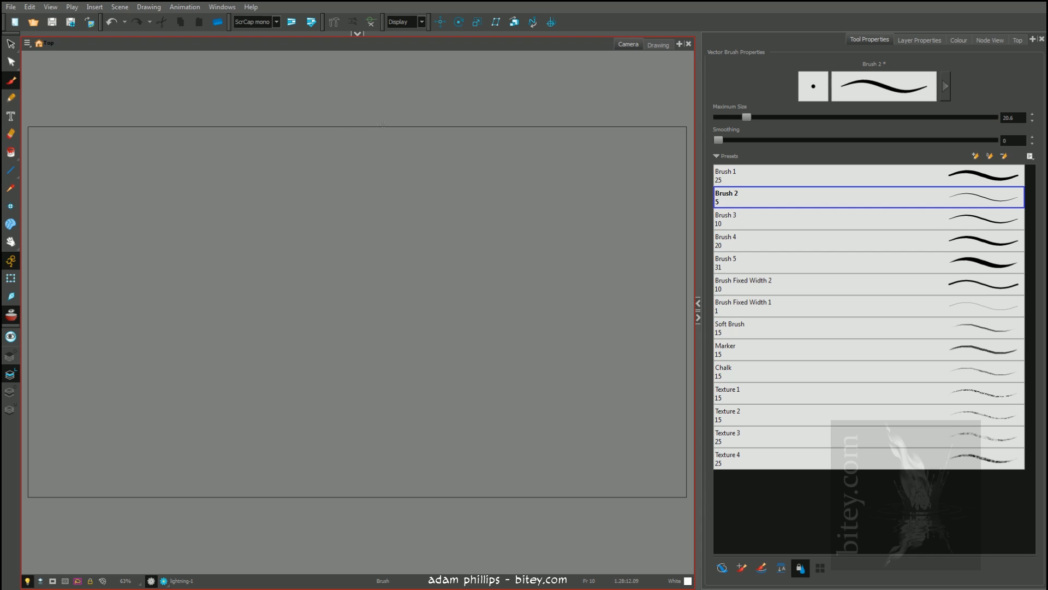
{"action": "mouse_move", "coordinate": [362, 123]}
{"action": "left_mouse_down"}
{"action": "mouse_move", "coordinate": [360, 250]}
{"action": "mouse_move", "coordinate": [338, 295]}
{"action": "mouse_move", "coordinate": [261, 376]}
{"action": "mouse_move", "coordinate": [235, 435]}
{"action": "mouse_move", "coordinate": [183, 507]}
{"action": "left_mouse_up"}
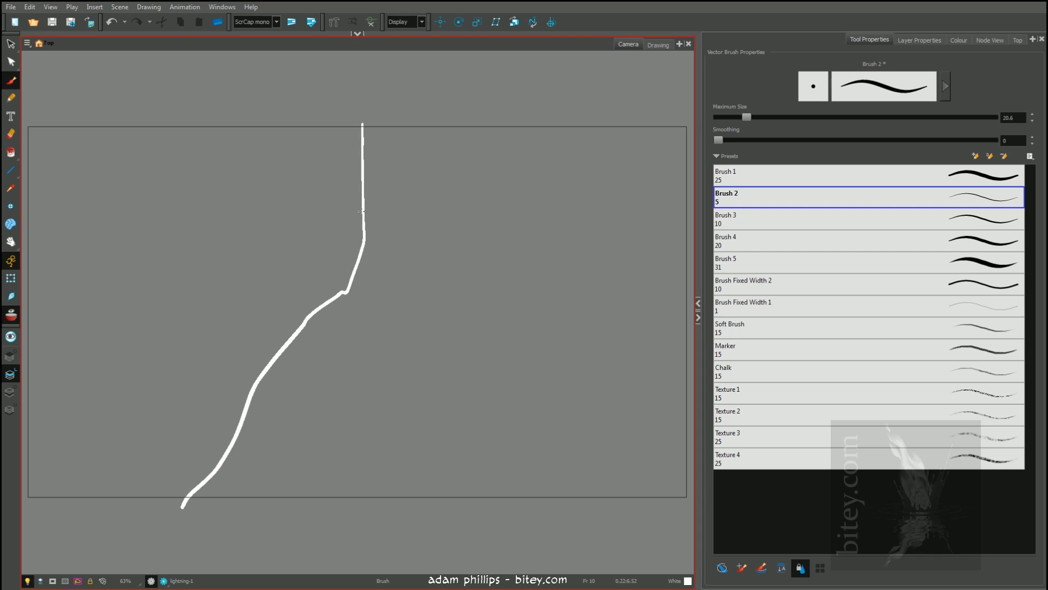
{"action": "mouse_move", "coordinate": [362, 211]}
{"action": "left_mouse_down"}
{"action": "mouse_move", "coordinate": [356, 251]}
{"action": "mouse_move", "coordinate": [296, 331]}
{"action": "left_mouse_up"}
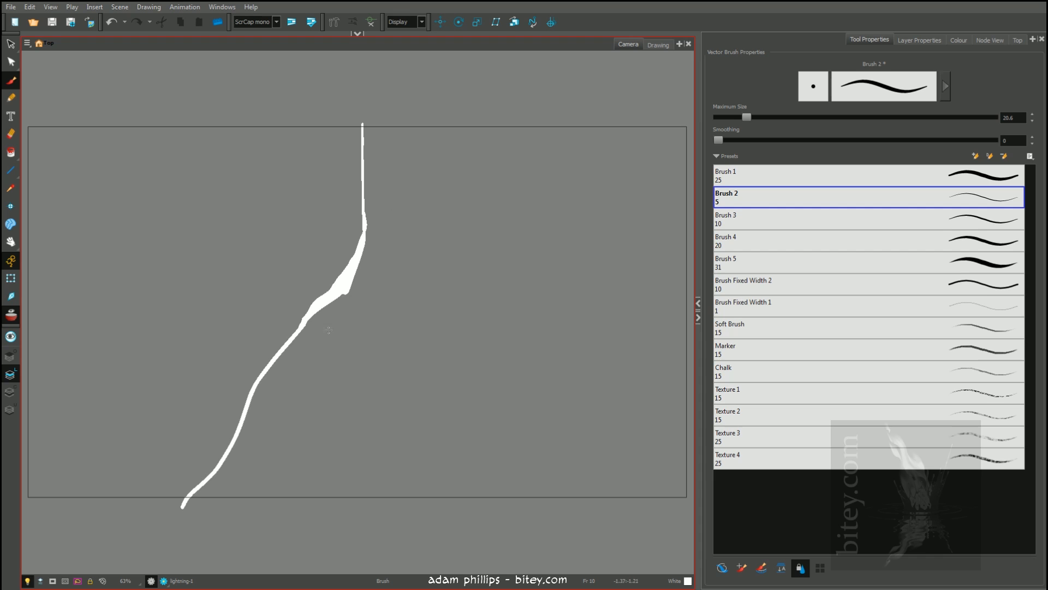
{"action": "left_click_drag", "start_coordinate": [344, 294], "coordinate": [355, 498]}
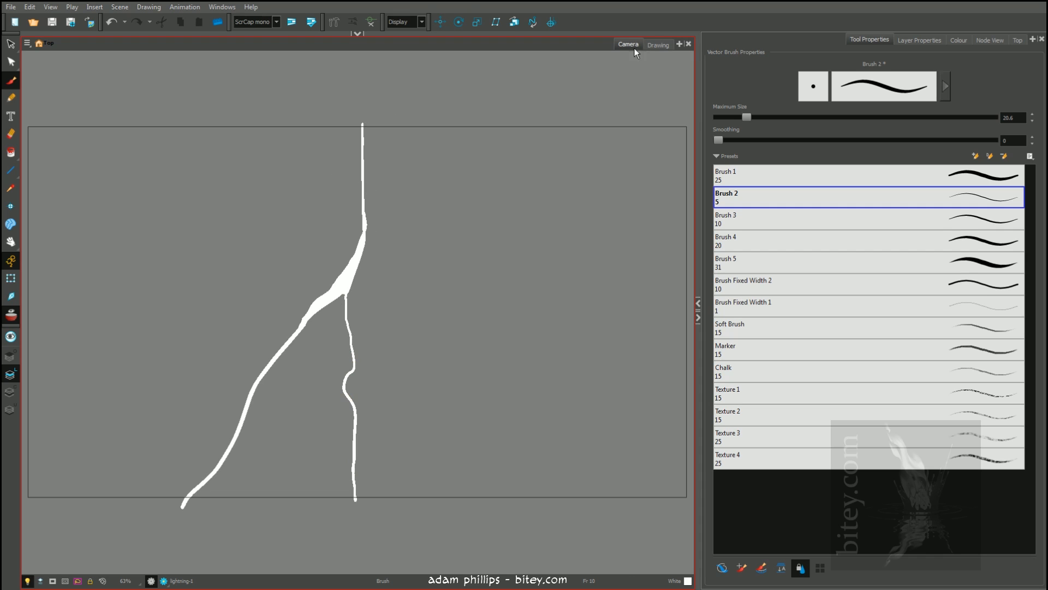
Paint a second, differently shaped white lightning bolt on frame 11, thickening its upper section and its lower bend
{"action": "key", "text": "period"}
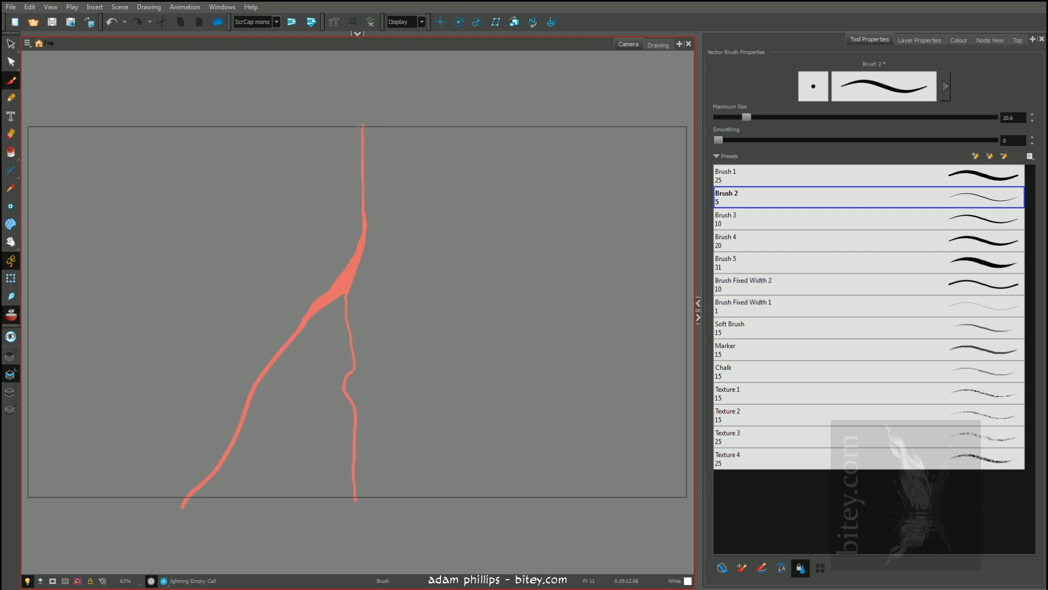
{"action": "mouse_move", "coordinate": [368, 121]}
{"action": "left_mouse_down"}
{"action": "mouse_move", "coordinate": [314, 213]}
{"action": "mouse_move", "coordinate": [329, 308]}
{"action": "mouse_move", "coordinate": [323, 347]}
{"action": "mouse_move", "coordinate": [391, 418]}
{"action": "mouse_move", "coordinate": [421, 510]}
{"action": "left_mouse_up"}
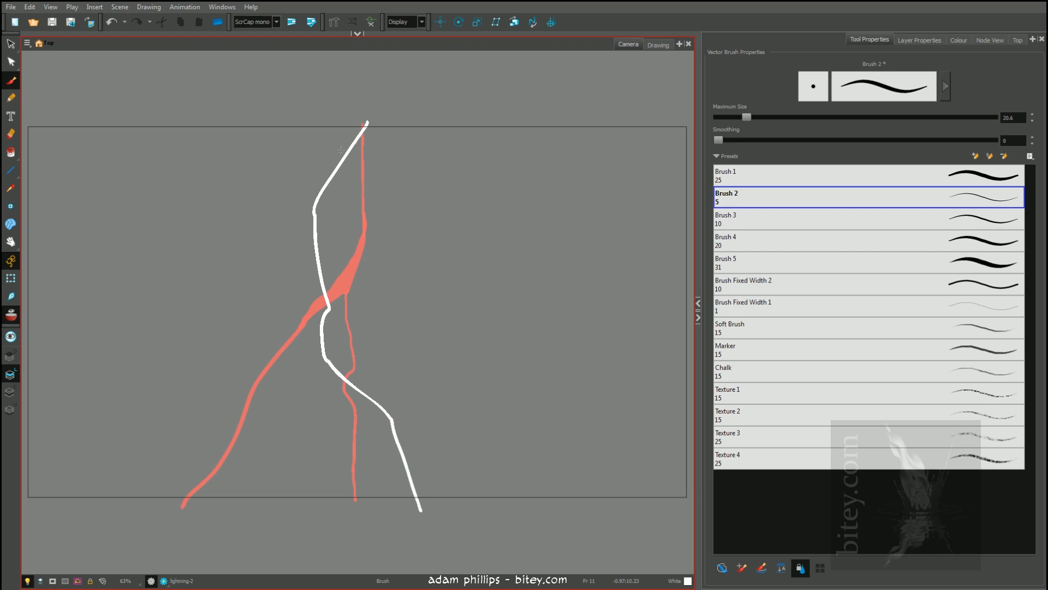
{"action": "mouse_move", "coordinate": [356, 120]}
{"action": "left_mouse_down"}
{"action": "mouse_move", "coordinate": [310, 208]}
{"action": "mouse_move", "coordinate": [315, 244]}
{"action": "left_mouse_up"}
{"action": "left_click_drag", "start_coordinate": [357, 121], "coordinate": [369, 121]}
{"action": "key", "text": "y"}
{"action": "left_click", "coordinate": [341, 154]}
{"action": "left_click_drag", "start_coordinate": [350, 388], "coordinate": [410, 474]}
{"action": "key", "text": "i"}
{"action": "left_click", "coordinate": [391, 431]}
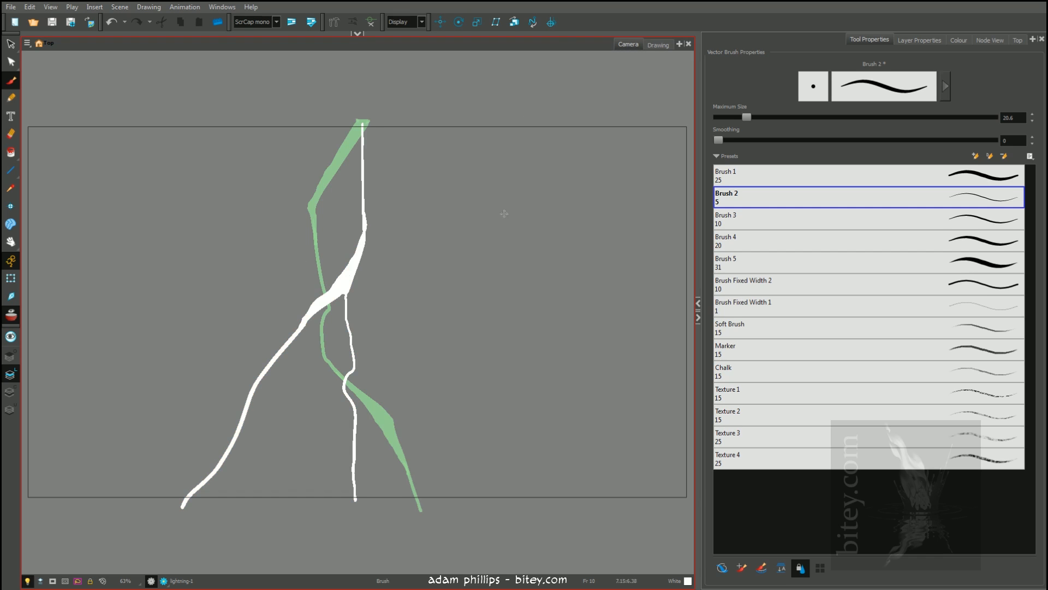
Draw a long sweeping test line beside the bolt on frame 10 with onion skinning off, and try matching it on frame 11
{"action": "key", "text": "."}
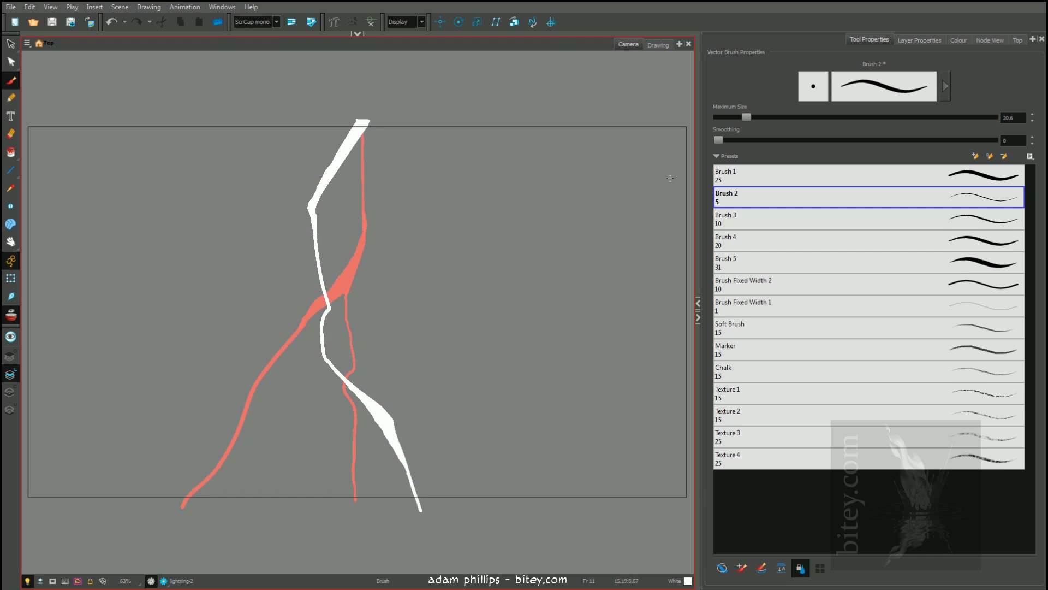
{"action": "left_click", "coordinate": [11, 314]}
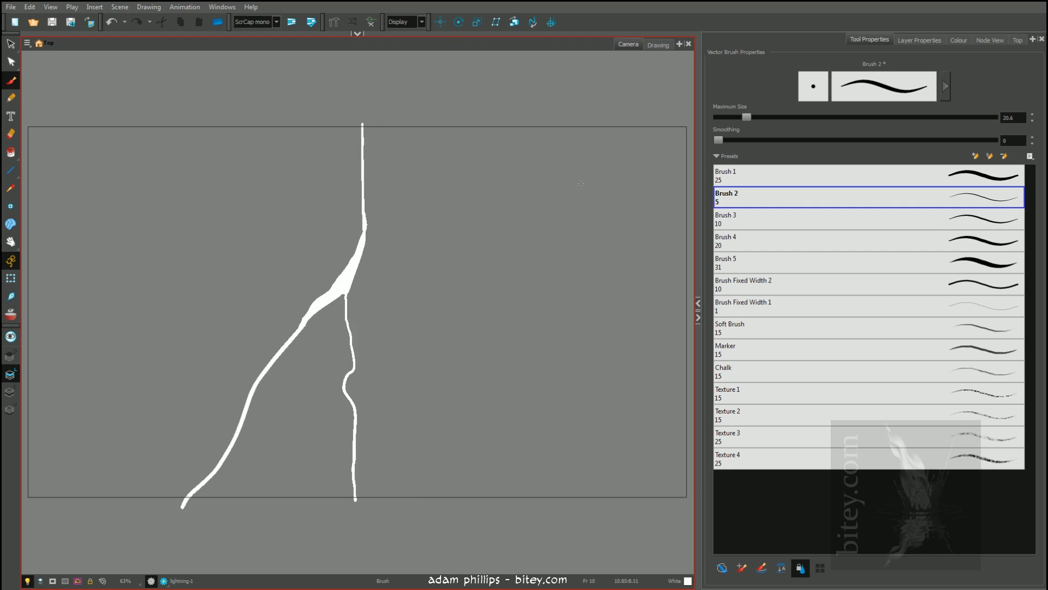
{"action": "left_click_drag", "start_coordinate": [649, 282], "coordinate": [394, 315]}
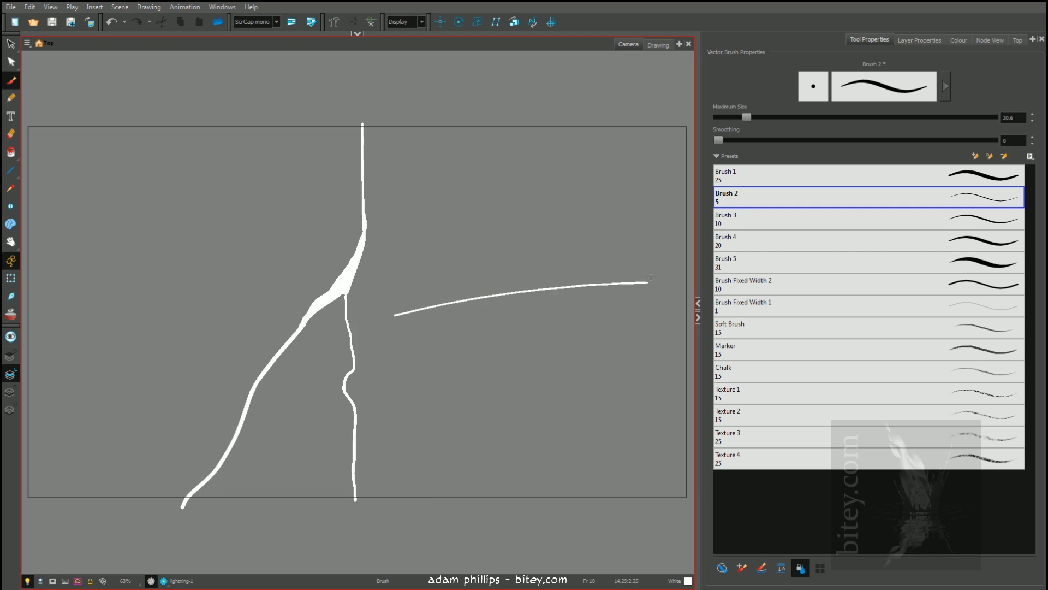
{"action": "key", "text": "."}
{"action": "left_click", "coordinate": [11, 314]}
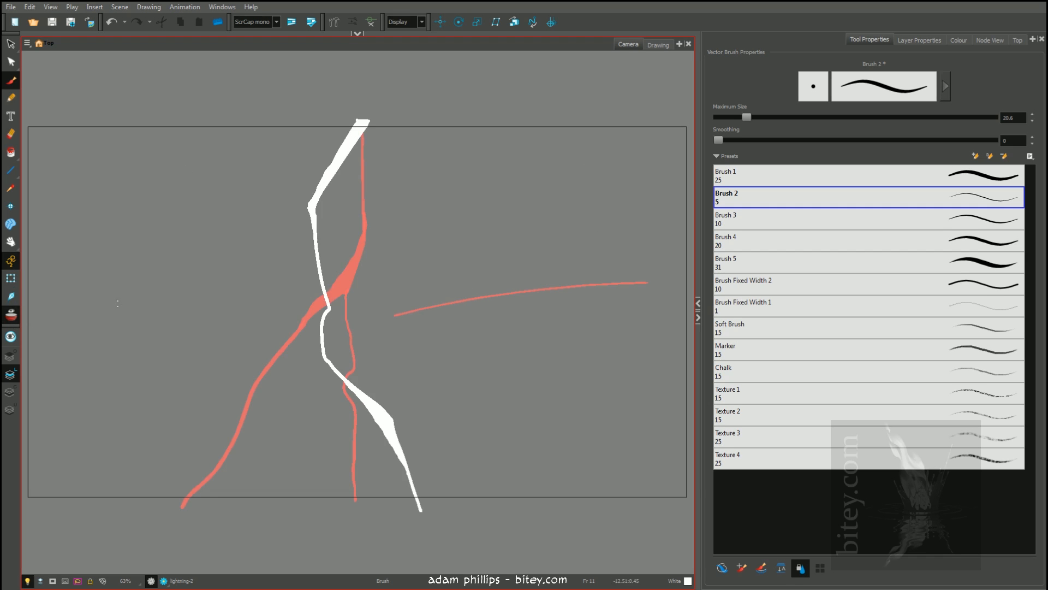
{"action": "mouse_move", "coordinate": [646, 276]}
{"action": "left_mouse_down"}
{"action": "mouse_move", "coordinate": [491, 285]}
{"action": "mouse_move", "coordinate": [389, 308]}
{"action": "left_mouse_up"}
{"action": "left_click_drag", "start_coordinate": [571, 237], "coordinate": [417, 304]}
Delete the test lines beside the bolts on frames 11 and 10
{"action": "key", "text": "Delete"}
{"action": "key", "text": "comma"}
{"action": "left_click_drag", "start_coordinate": [494, 259], "coordinate": [555, 347]}
{"action": "key", "text": "Delete"}
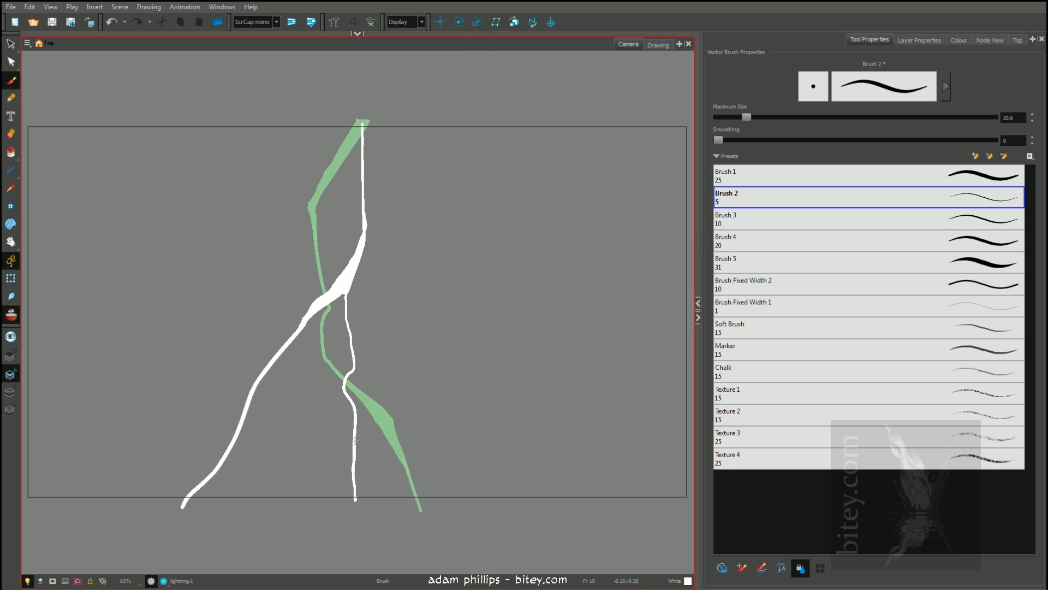
Close a small loop in the thin branch on frame 10 with a short stroke, and check it in the Drawing view
{"action": "left_click_drag", "start_coordinate": [354, 369], "coordinate": [353, 405]}
{"action": "left_click", "coordinate": [661, 45]}
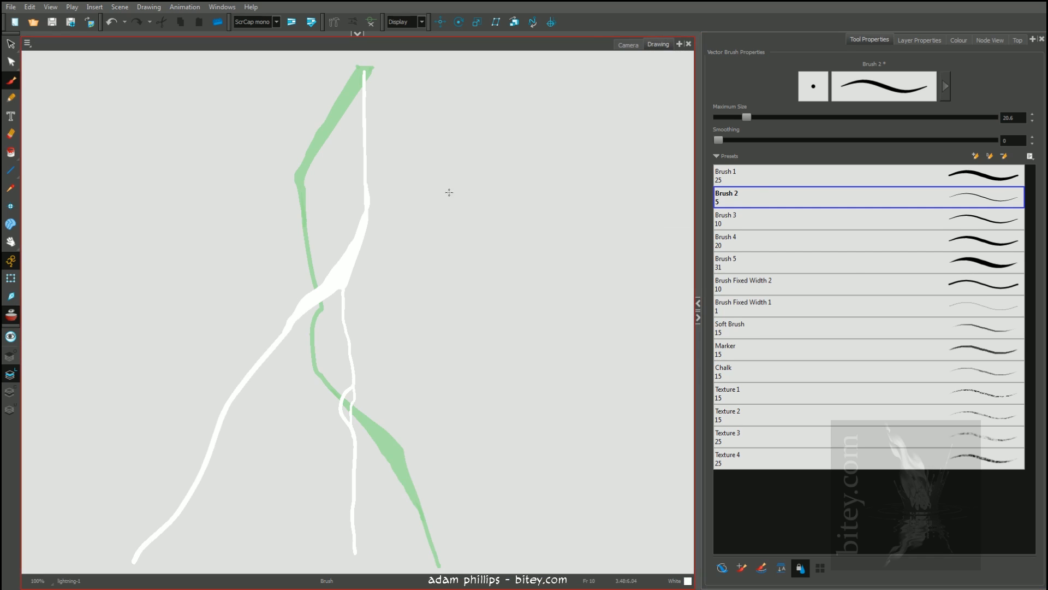
{"action": "left_click", "coordinate": [633, 46]}
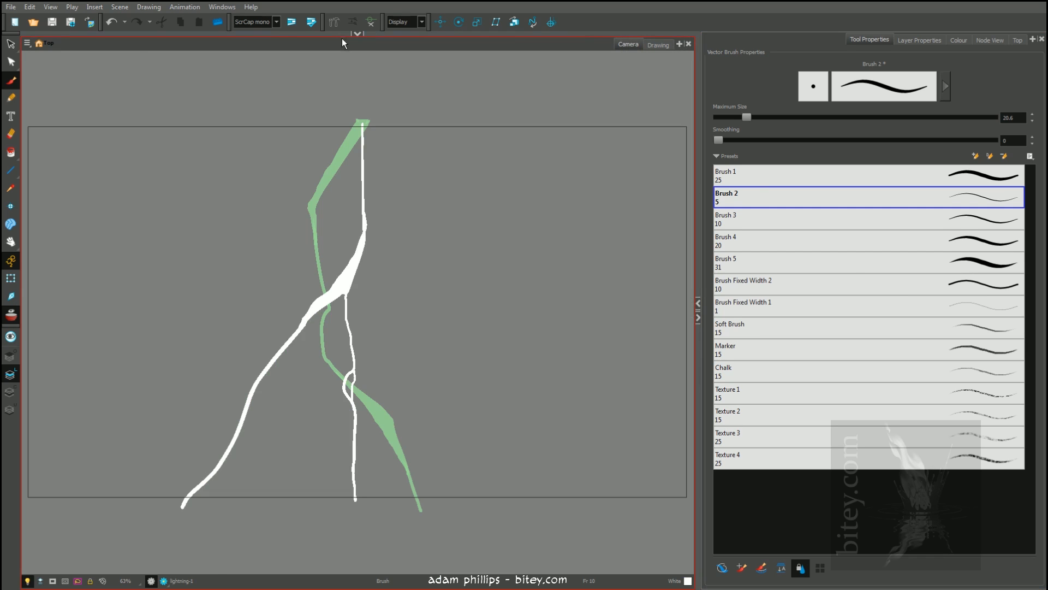
Toggle onion skinning off and on around the frame 10 bolt, and compare the Camera and Drawing views
{"action": "left_click", "coordinate": [358, 33]}
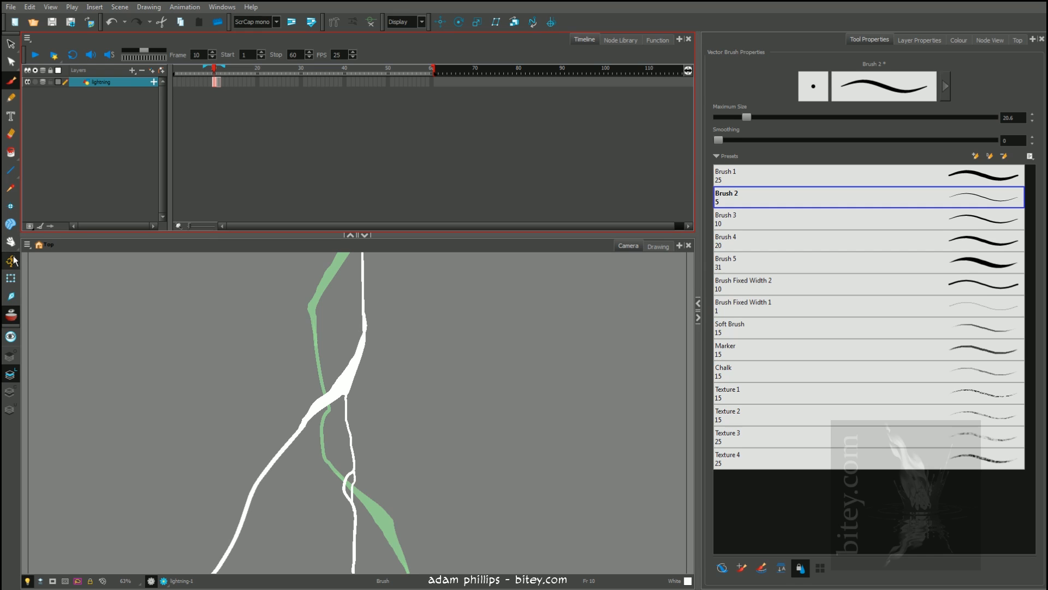
{"action": "left_click", "coordinate": [15, 318]}
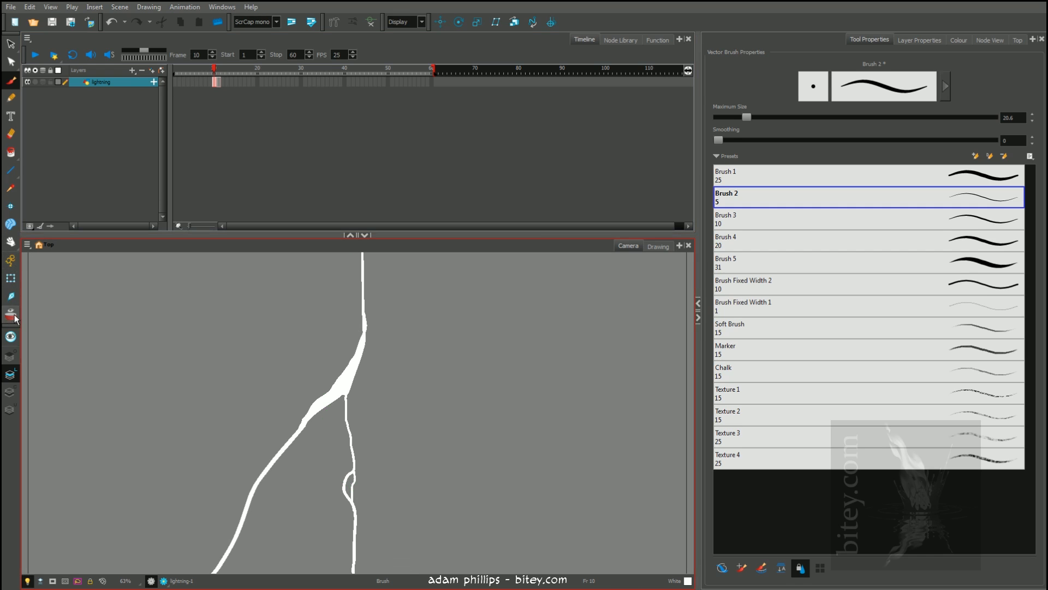
{"action": "left_click", "coordinate": [108, 200]}
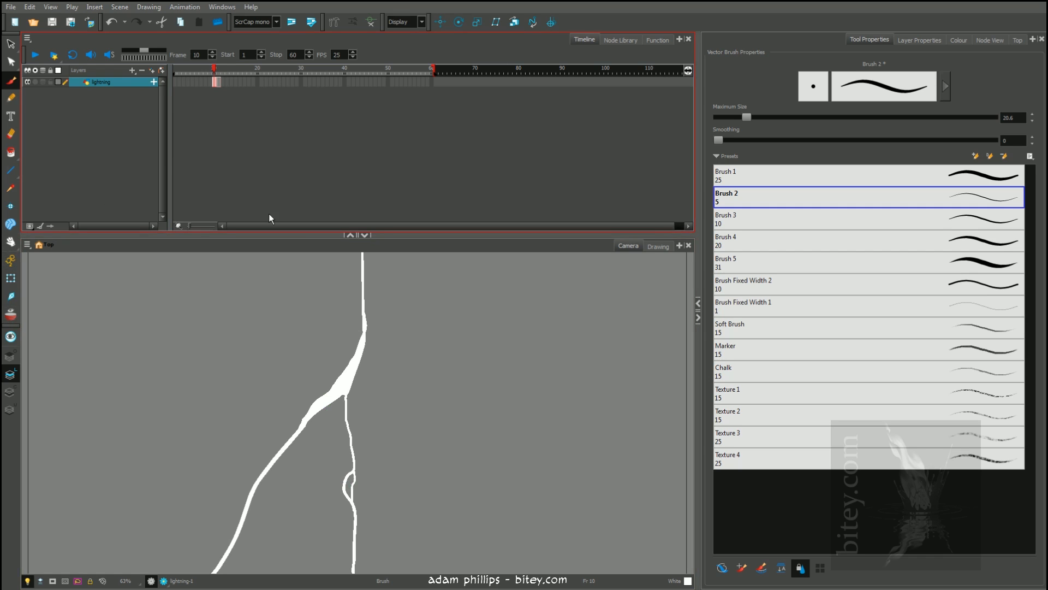
{"action": "left_click", "coordinate": [350, 235]}
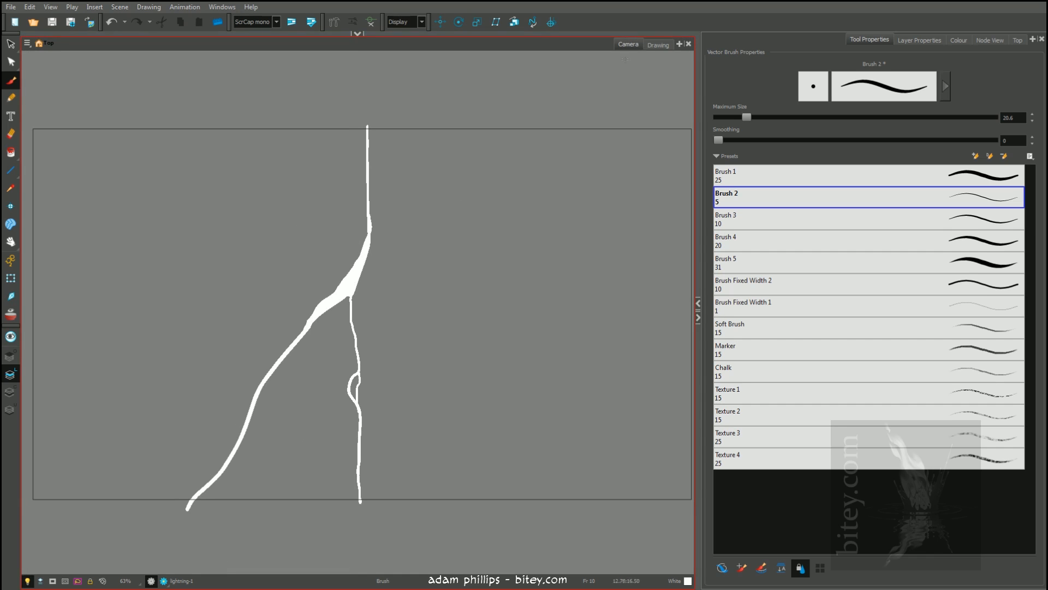
{"action": "left_click", "coordinate": [357, 34]}
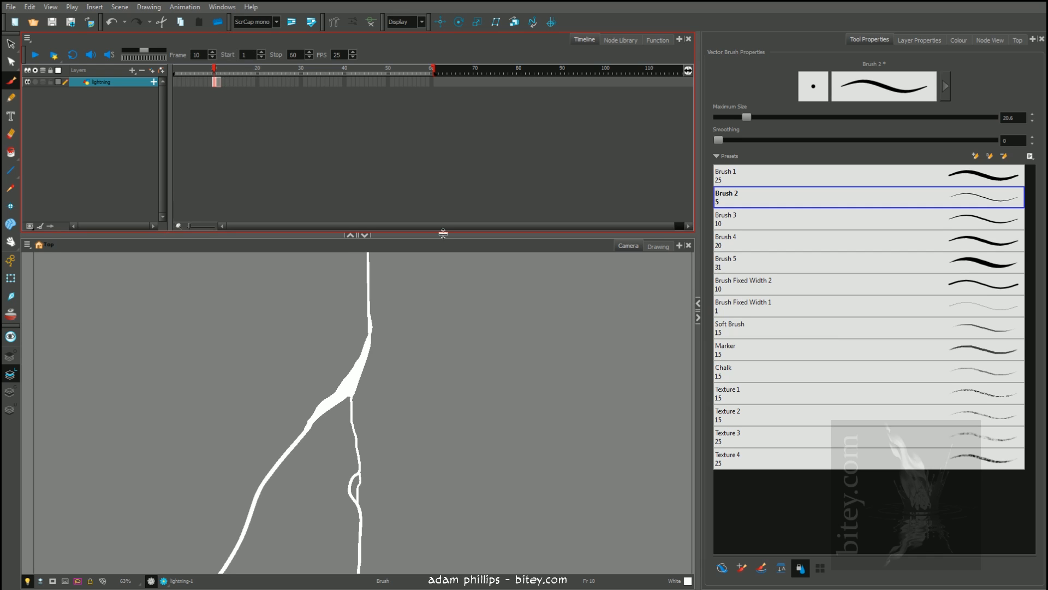
{"action": "left_click", "coordinate": [350, 235]}
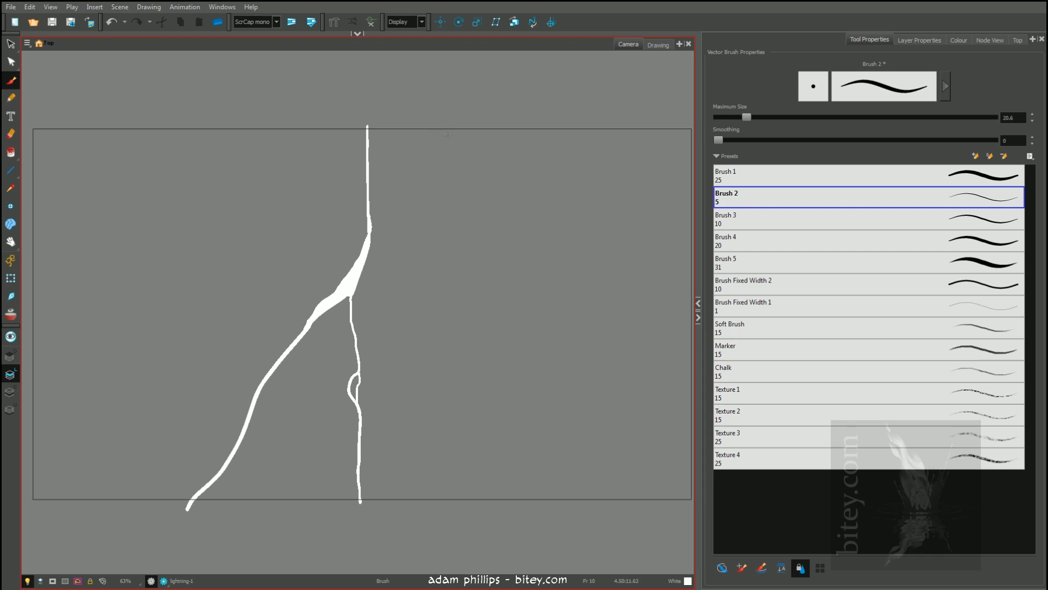
{"action": "left_click", "coordinate": [11, 316]}
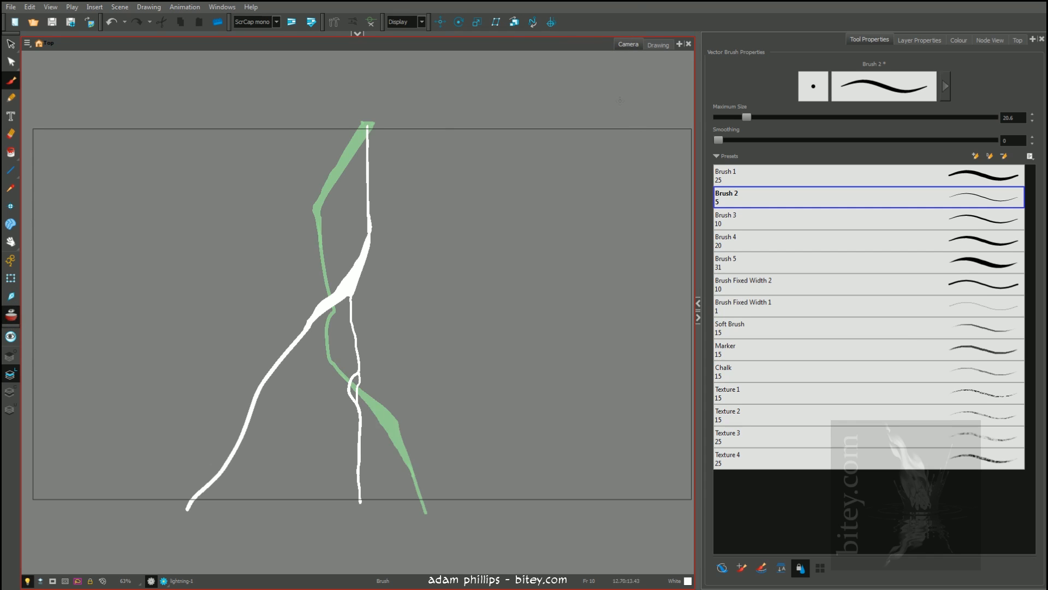
{"action": "left_click", "coordinate": [659, 45]}
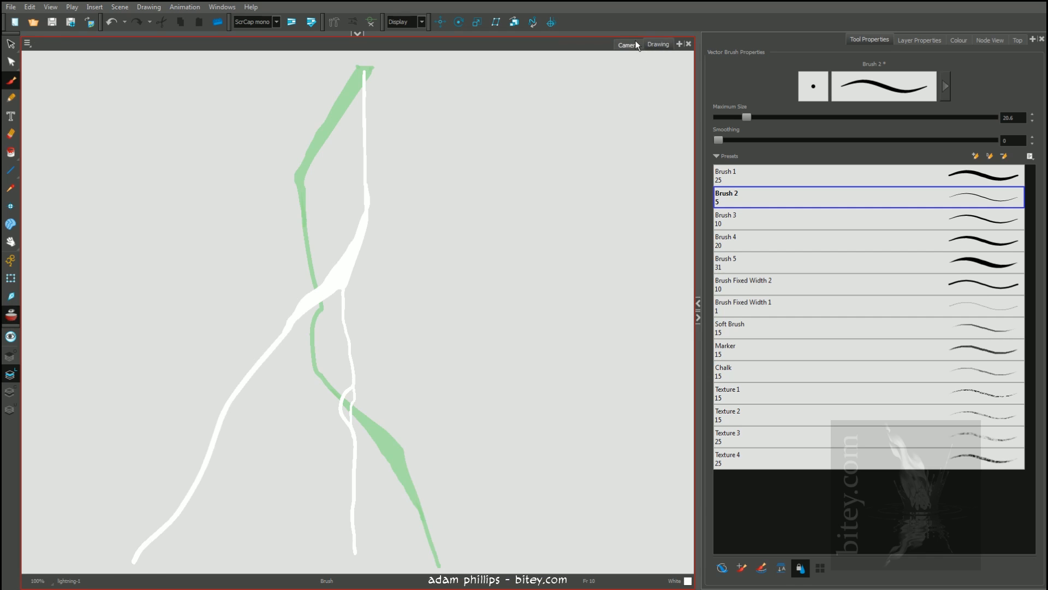
{"action": "left_click", "coordinate": [628, 44]}
Show the timeline and reduce its height so the whole camera frame fits in the Camera view
{"action": "left_click", "coordinate": [358, 34]}
{"action": "left_click", "coordinate": [313, 232]}
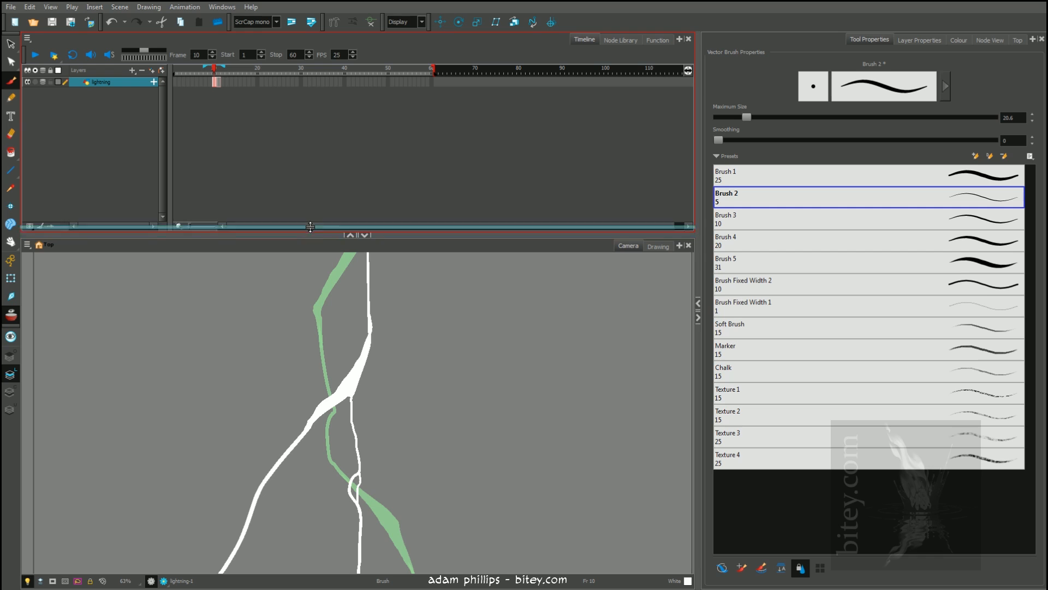
{"action": "left_click_drag", "start_coordinate": [314, 236], "coordinate": [309, 143]}
{"action": "left_click_drag", "start_coordinate": [318, 239], "coordinate": [316, 236]}
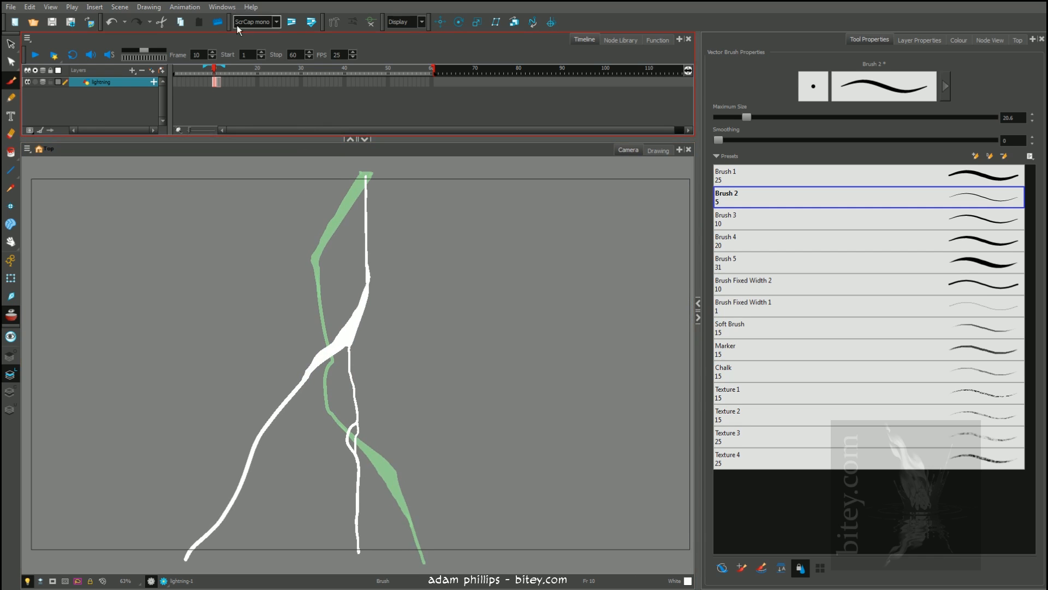
Step between frames 10 and 11 to compare the two bolts with onion skinning on
{"action": "key", "text": "shift+comma"}
{"action": "key", "text": "g"}
{"action": "key", "text": "period"}
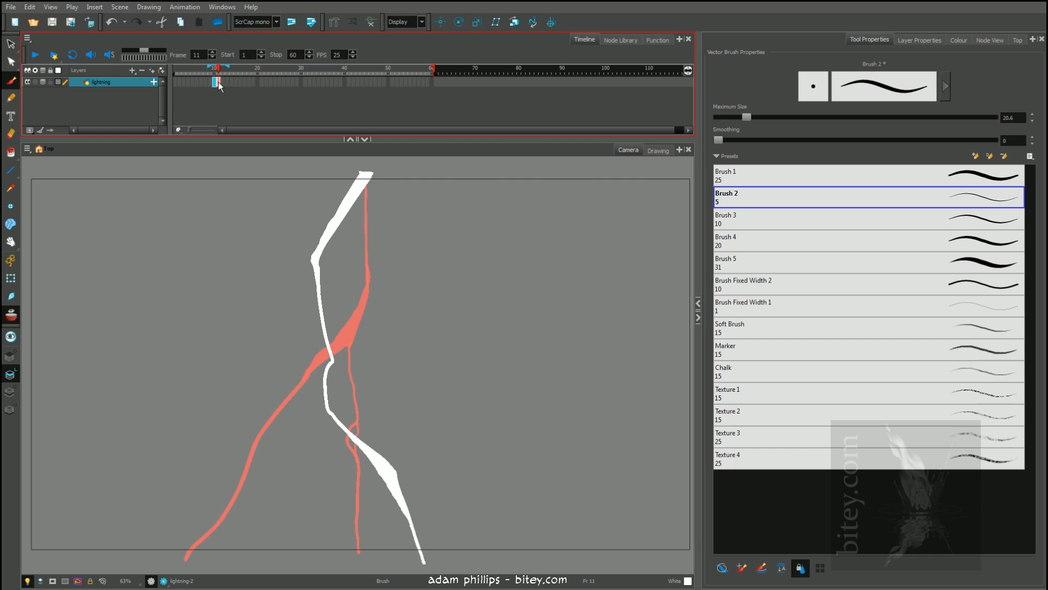
{"action": "key", "text": "comma"}
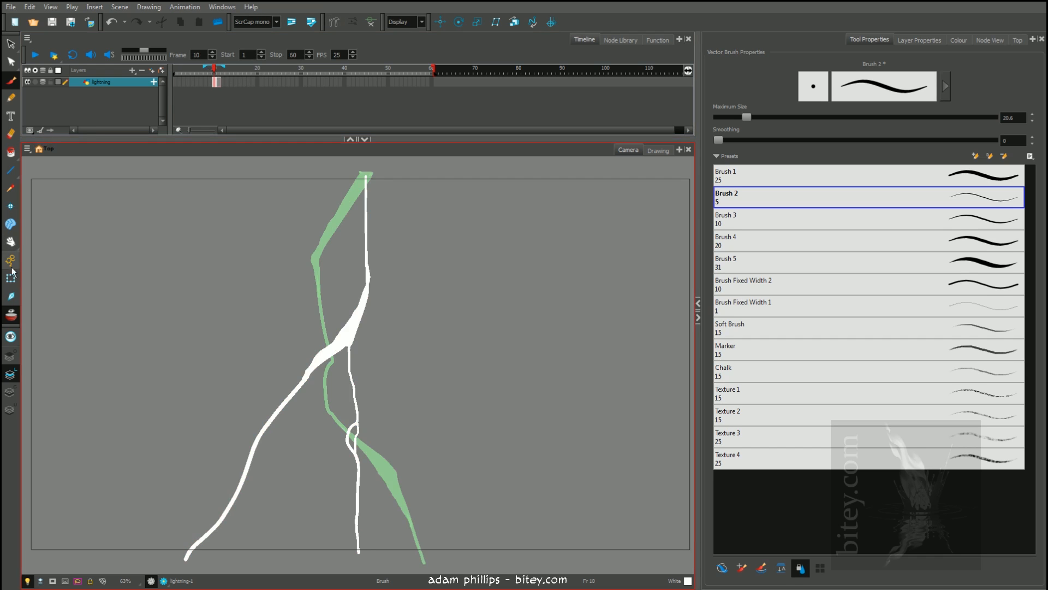
Turn off onion skinning and flip back and forth through frames 10, 11 and 12 to compare the drawings
{"action": "left_click", "coordinate": [14, 319]}
{"action": "key", "text": "period"}
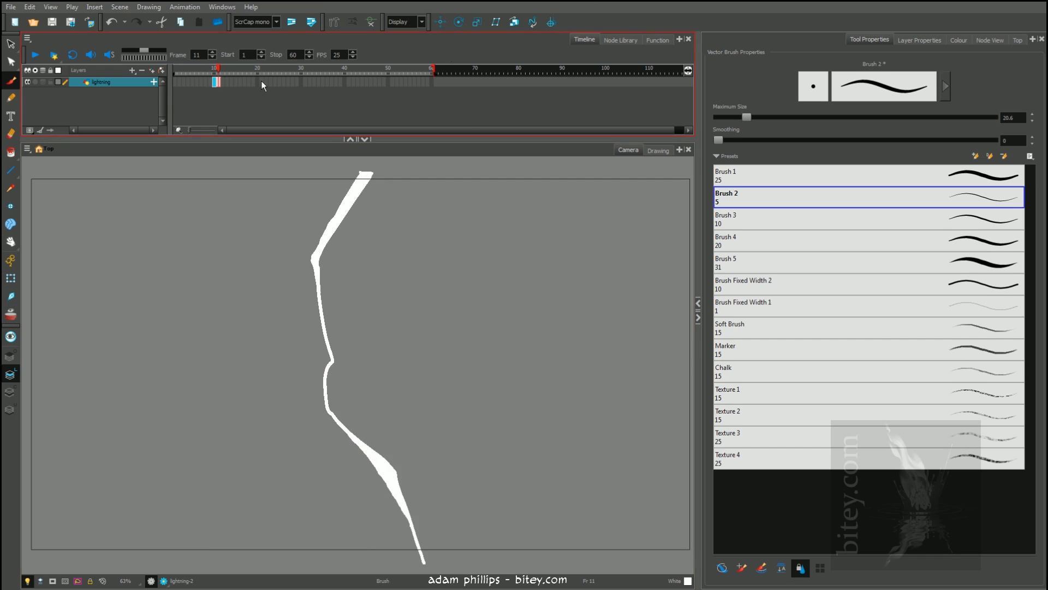
{"action": "key", "text": "period"}
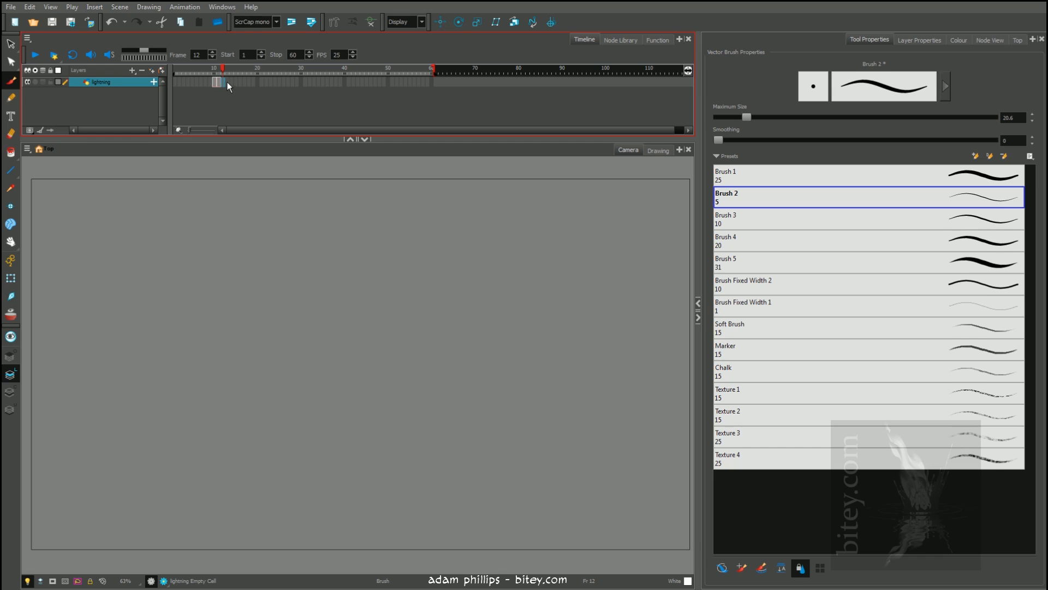
{"action": "key", "text": "comma"}
{"action": "key", "text": "comma"}
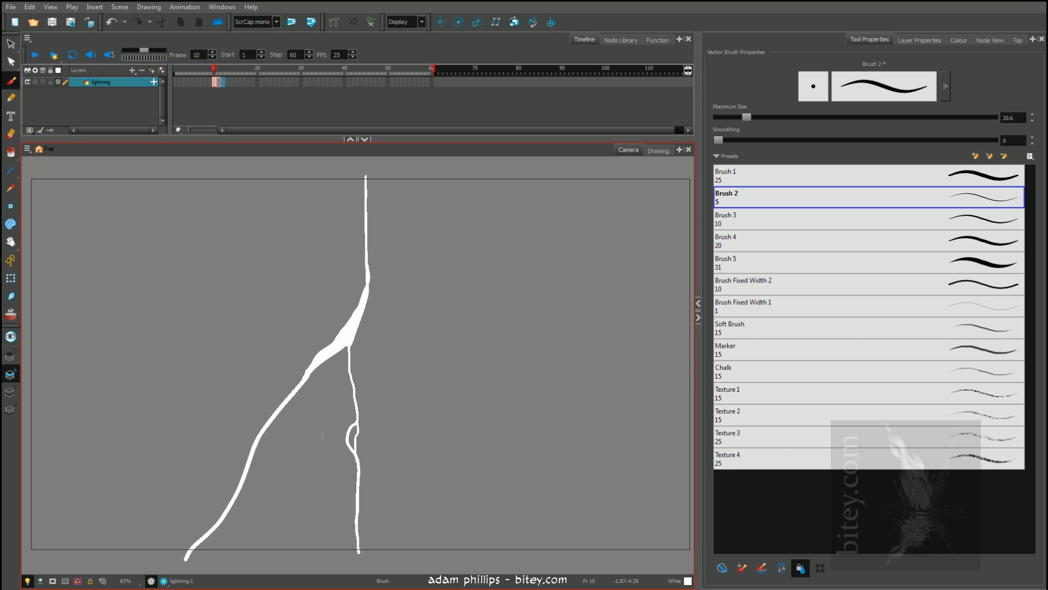
{"action": "key", "text": "period"}
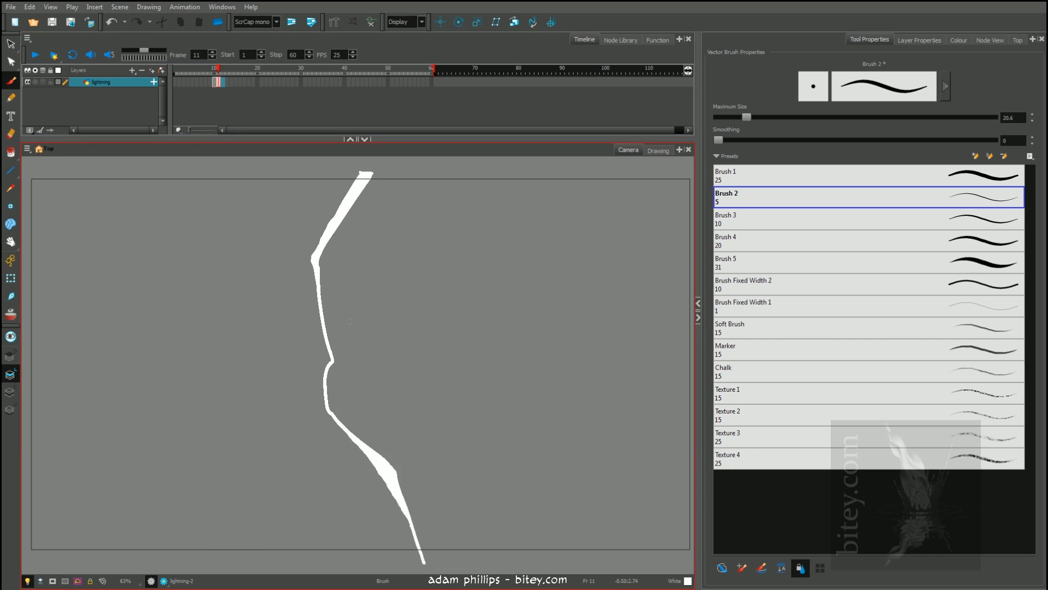
{"action": "key", "text": "period"}
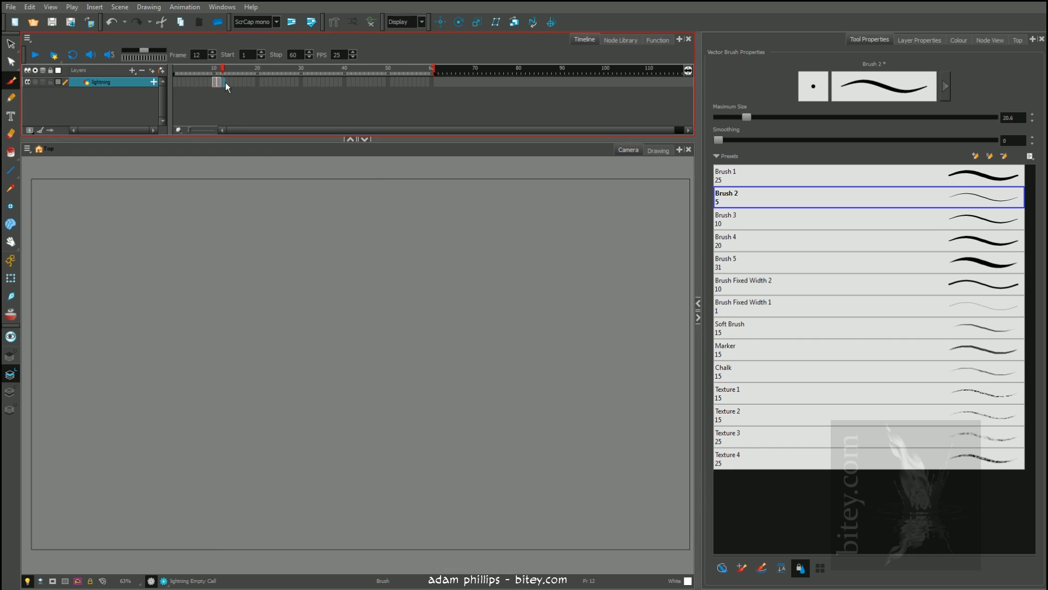
Extend the onion skin back to frame 10 and paint a nearly vertical white bolt on frame 14, thickening its middle
{"action": "key", "text": "period"}
{"action": "left_click_drag", "start_coordinate": [221, 67], "coordinate": [215, 66]}
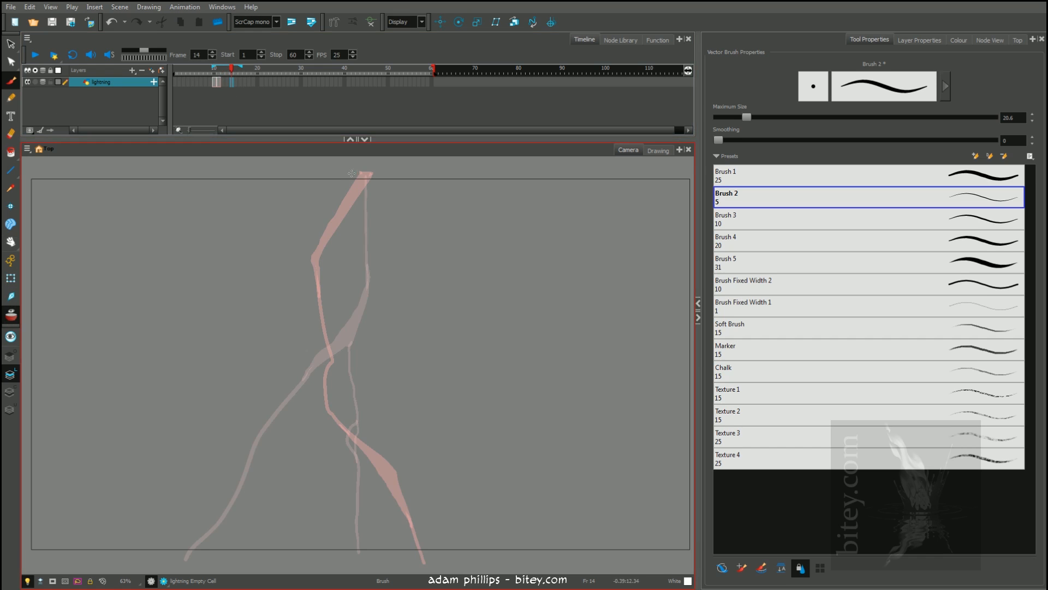
{"action": "mouse_move", "coordinate": [348, 173]}
{"action": "left_mouse_down"}
{"action": "mouse_move", "coordinate": [345, 380]}
{"action": "mouse_move", "coordinate": [316, 447]}
{"action": "mouse_move", "coordinate": [309, 555]}
{"action": "left_mouse_up"}
{"action": "mouse_move", "coordinate": [350, 174]}
{"action": "left_mouse_down"}
{"action": "mouse_move", "coordinate": [353, 311]}
{"action": "mouse_move", "coordinate": [339, 401]}
{"action": "left_mouse_up"}
{"action": "key", "text": "alt+i"}
{"action": "left_click", "coordinate": [348, 350]}
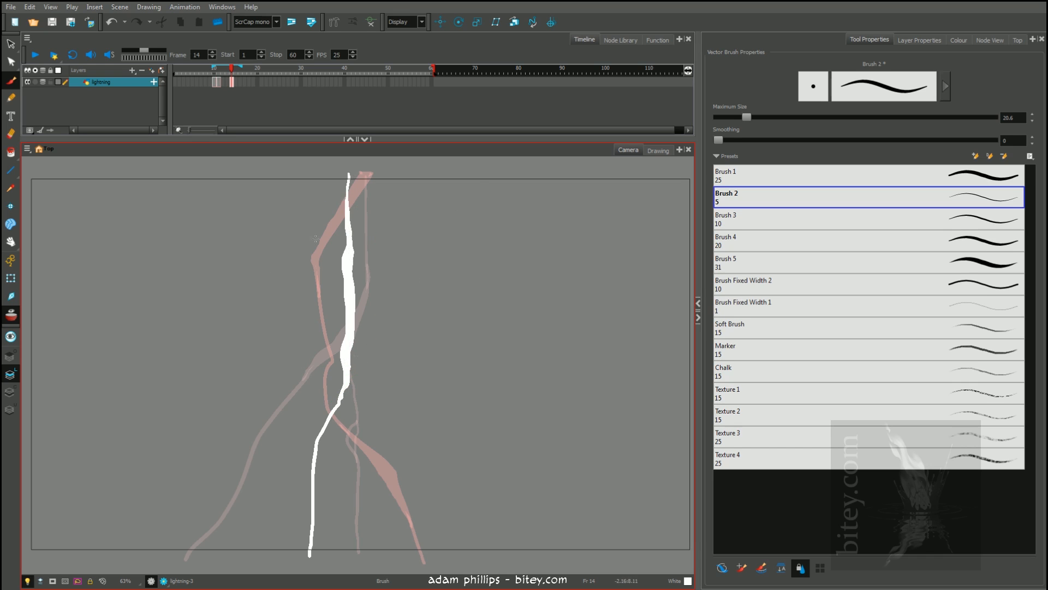
Add a thin lower side branch and a thin upper branch to the bolt on frame 14
{"action": "mouse_move", "coordinate": [346, 347]}
{"action": "left_mouse_down"}
{"action": "mouse_move", "coordinate": [322, 388]}
{"action": "mouse_move", "coordinate": [315, 460]}
{"action": "left_mouse_up"}
{"action": "left_click_drag", "start_coordinate": [385, 175], "coordinate": [353, 251]}
{"action": "left_click", "coordinate": [161, 71]}
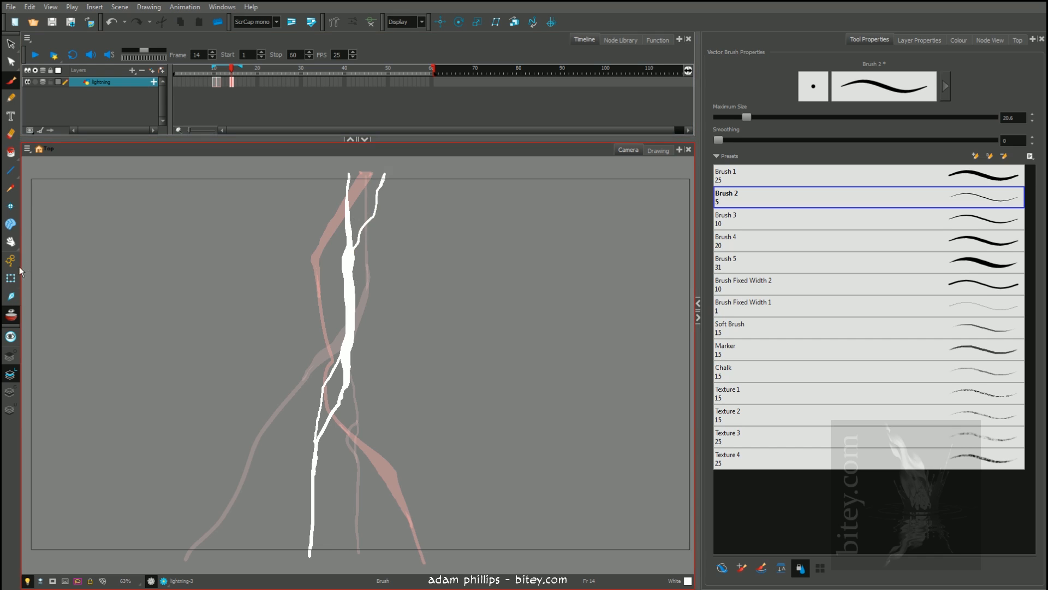
Turn off onion skinning, check the bolt on frame 11, and delete the thin upper branch from the bolt on frame 14
{"action": "left_click", "coordinate": [15, 317]}
{"action": "key", "text": "f"}
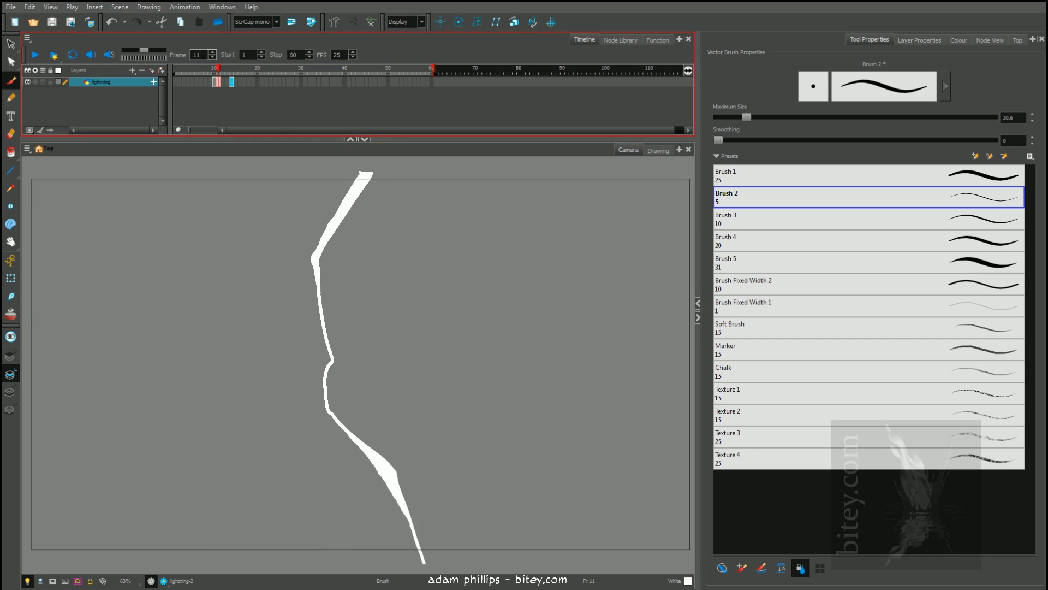
{"action": "mouse_move", "coordinate": [217, 68]}
{"action": "left_mouse_down"}
{"action": "mouse_move", "coordinate": [208, 69]}
{"action": "mouse_move", "coordinate": [256, 69]}
{"action": "mouse_move", "coordinate": [213, 69]}
{"action": "mouse_move", "coordinate": [230, 65]}
{"action": "left_mouse_up"}
{"action": "mouse_move", "coordinate": [398, 257]}
{"action": "left_mouse_down"}
{"action": "mouse_move", "coordinate": [359, 209]}
{"action": "mouse_move", "coordinate": [379, 176]}
{"action": "left_mouse_up"}
{"action": "key", "text": "Delete"}
{"action": "key", "text": "Delete"}
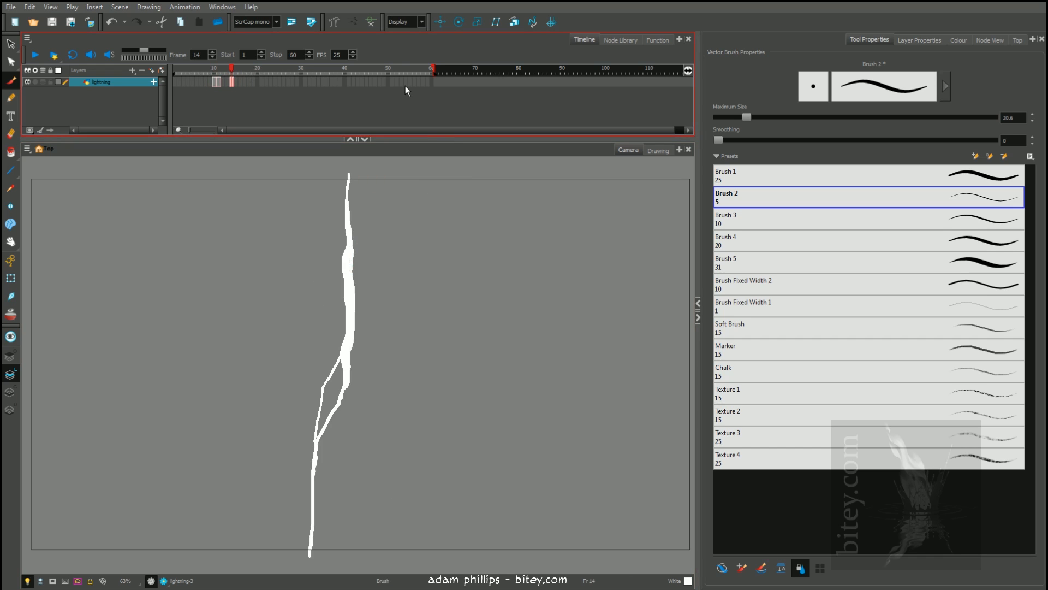
On frame 15, turn on onion skinning and paint a thin, wavering white bolt with a small loop branch in its lower half
{"action": "key", "text": "comma"}
{"action": "key", "text": "comma"}
{"action": "left_click", "coordinate": [232, 81]}
{"action": "left_click", "coordinate": [235, 81]}
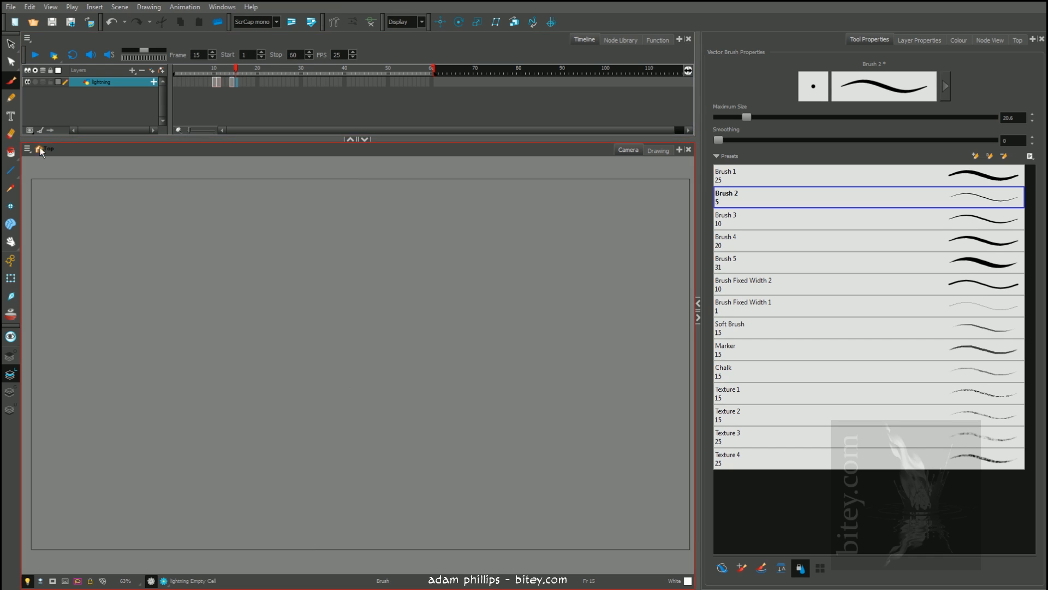
{"action": "left_click", "coordinate": [10, 315]}
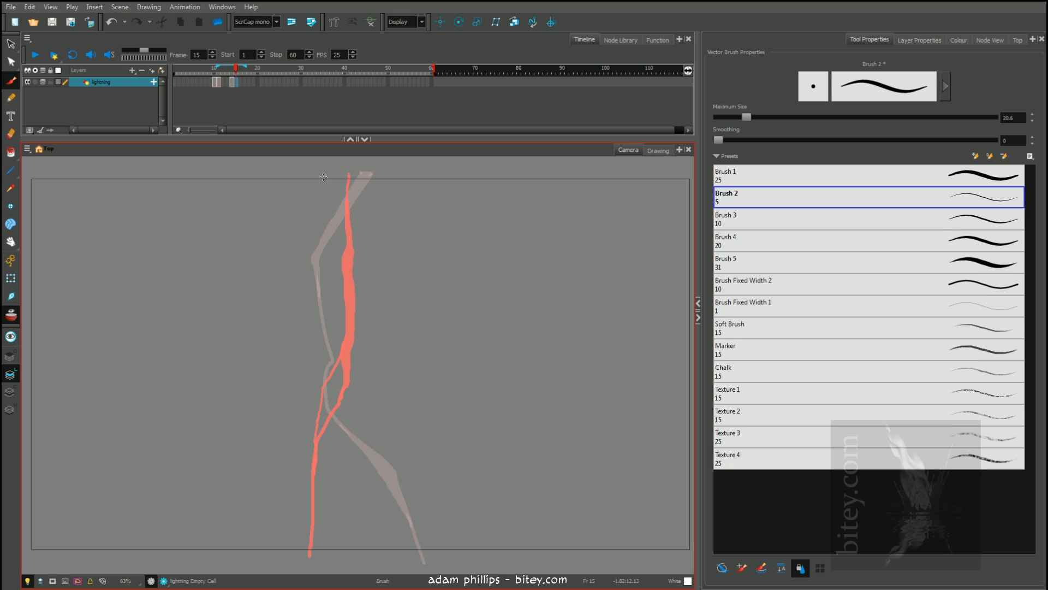
{"action": "mouse_move", "coordinate": [324, 176]}
{"action": "left_mouse_down"}
{"action": "mouse_move", "coordinate": [323, 228]}
{"action": "mouse_move", "coordinate": [366, 383]}
{"action": "mouse_move", "coordinate": [358, 439]}
{"action": "mouse_move", "coordinate": [366, 550]}
{"action": "left_mouse_up"}
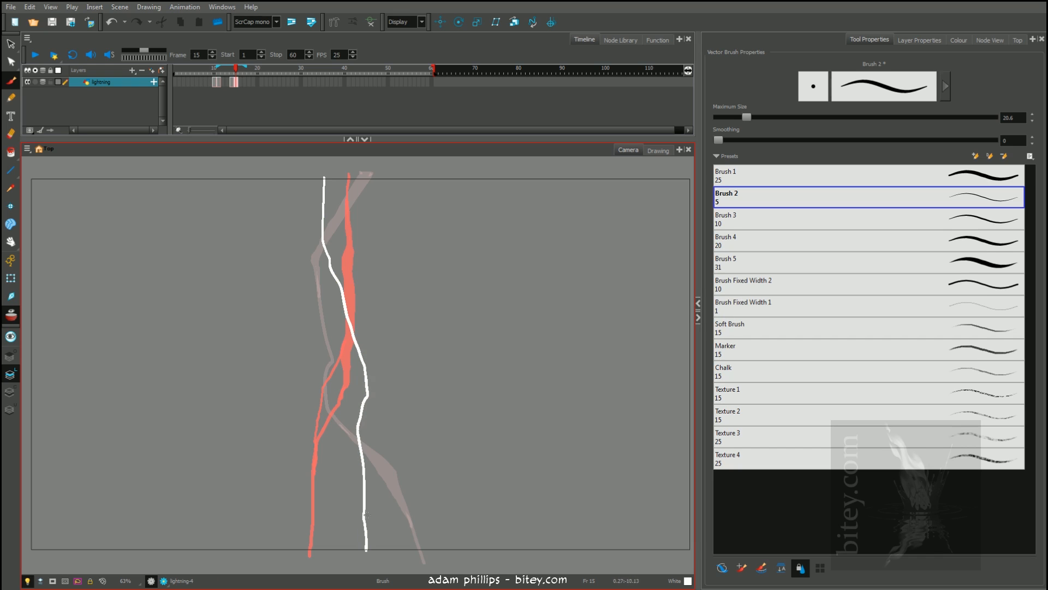
{"action": "left_click_drag", "start_coordinate": [364, 393], "coordinate": [367, 556]}
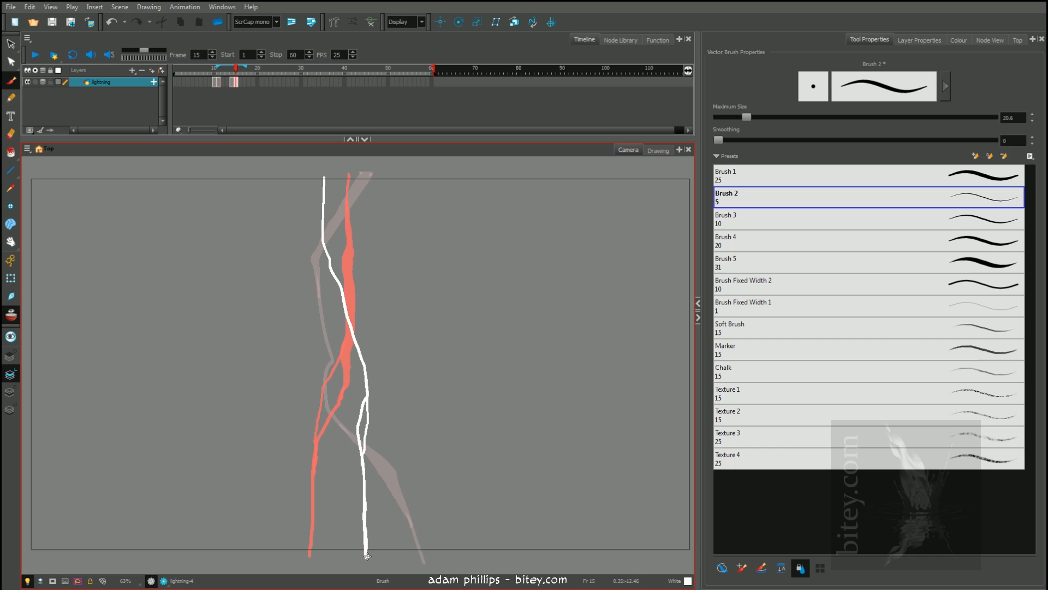
Step through frames 10, 11, 14 and 15 to compare the bolts, and turn off onion skinning
{"action": "left_click", "coordinate": [214, 82]}
{"action": "left_click", "coordinate": [219, 82]}
{"action": "left_click", "coordinate": [231, 81]}
{"action": "left_click", "coordinate": [236, 82]}
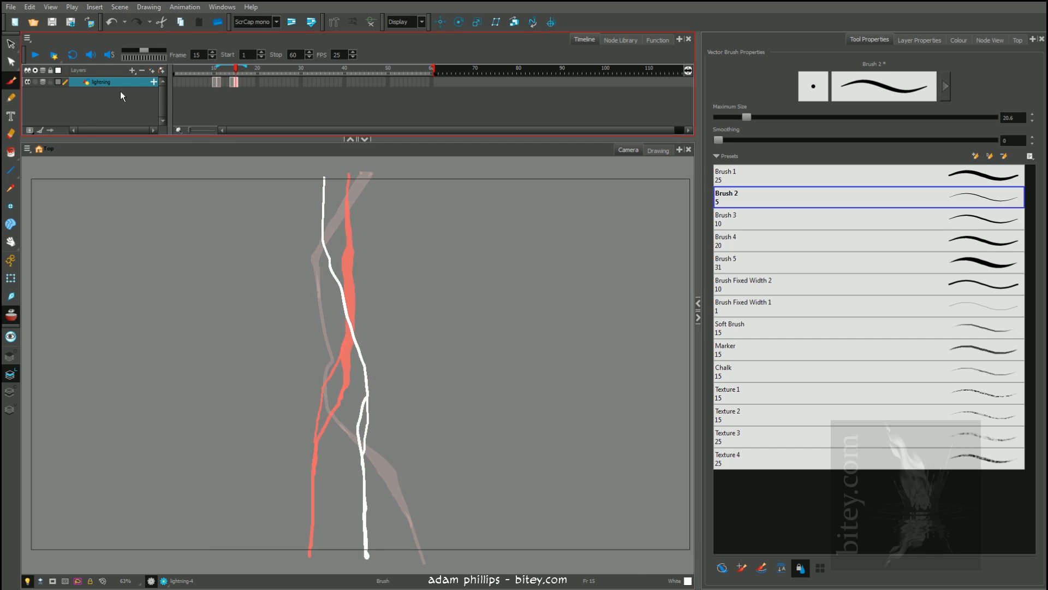
{"action": "left_click", "coordinate": [11, 315]}
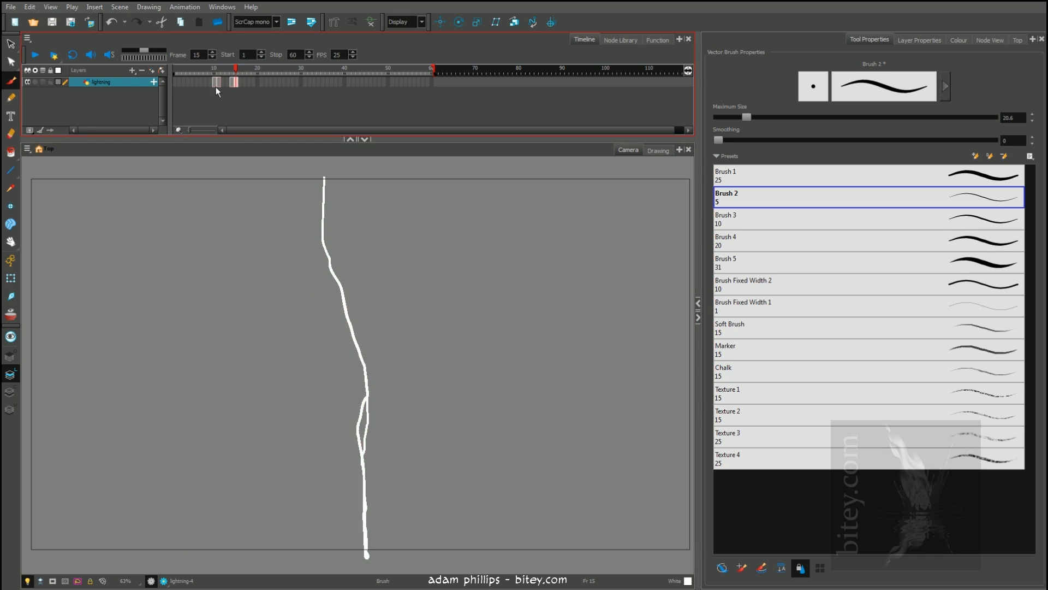
Shorten the playback range to stop at frame 35 and show the Timeline View toolbar
{"action": "left_click", "coordinate": [225, 66]}
{"action": "left_click_drag", "start_coordinate": [435, 73], "coordinate": [330, 73]}
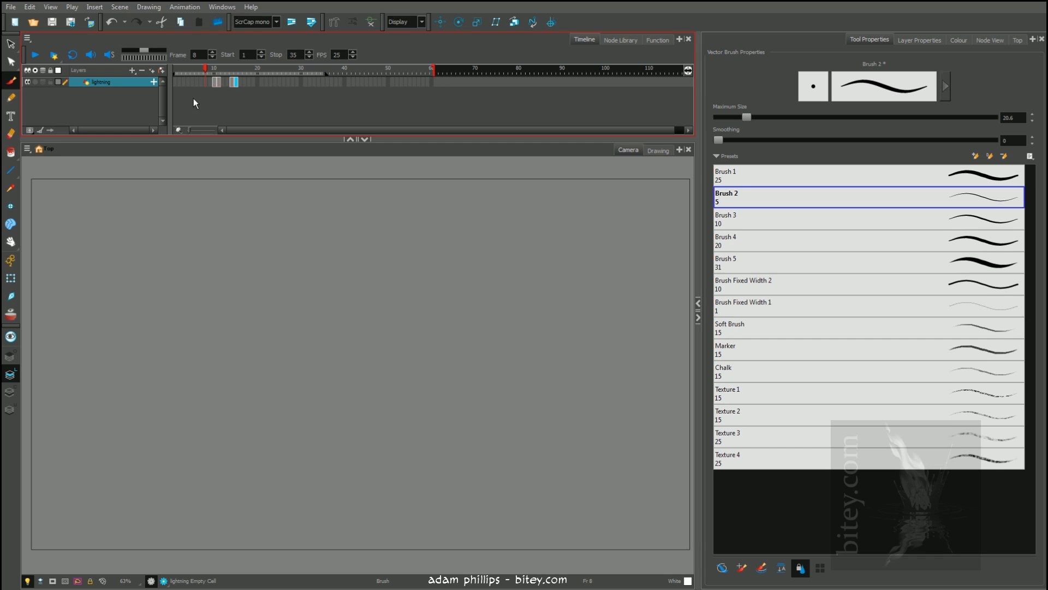
{"action": "left_click", "coordinate": [222, 6]}
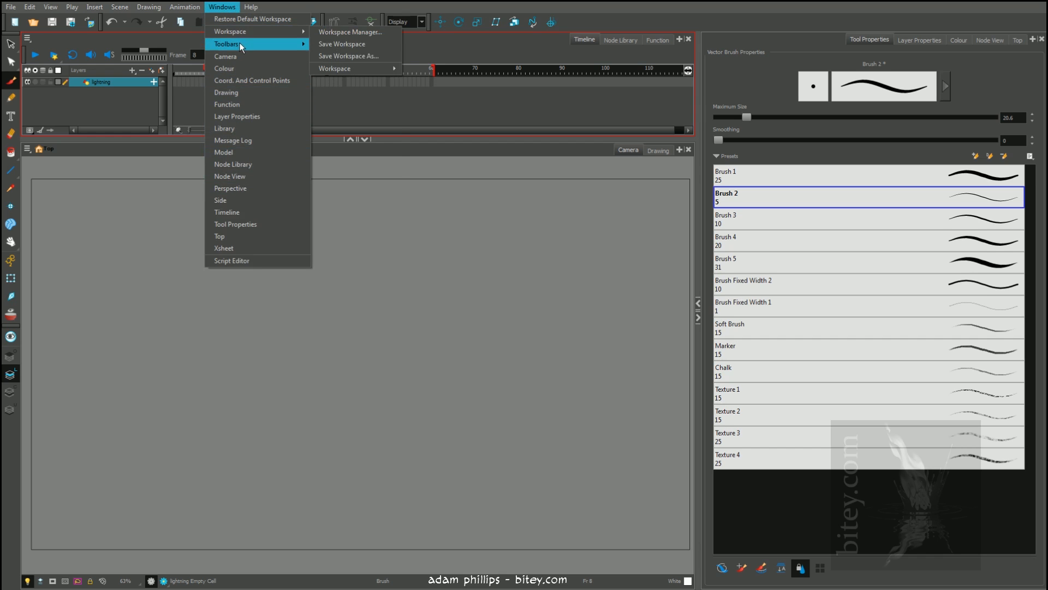
{"action": "mouse_move", "coordinate": [240, 43]}
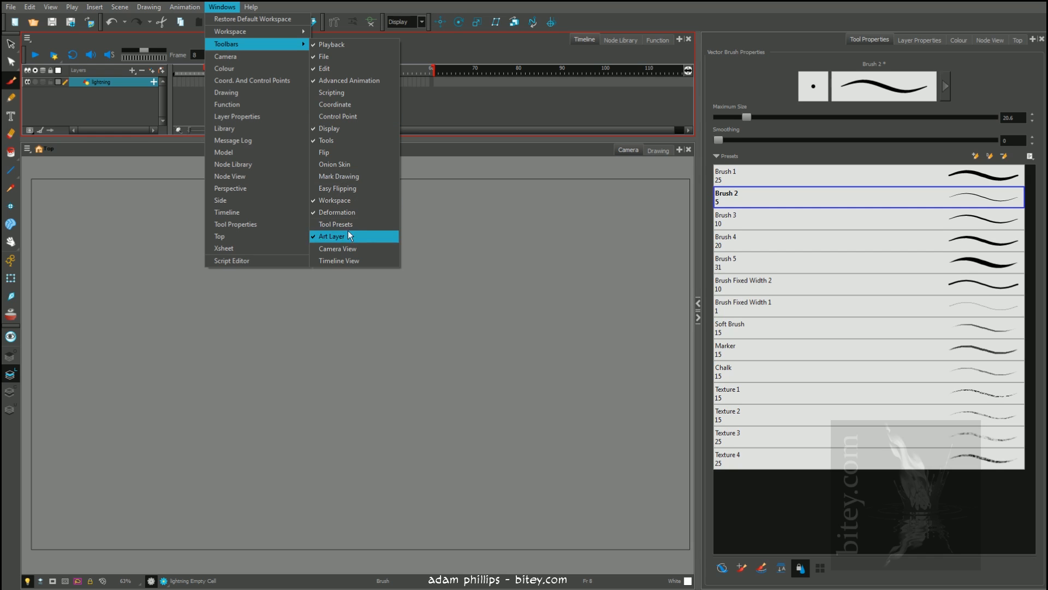
{"action": "left_click", "coordinate": [352, 261]}
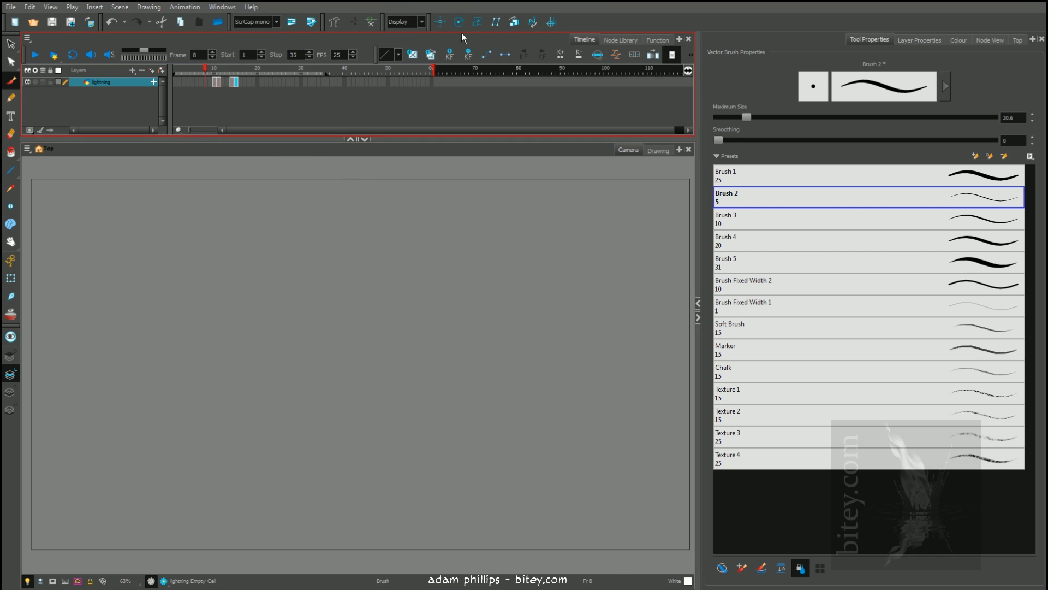
Enable looped playback, play the lightning animation, and return to frame 10
{"action": "left_click", "coordinate": [72, 54]}
{"action": "left_click", "coordinate": [35, 55]}
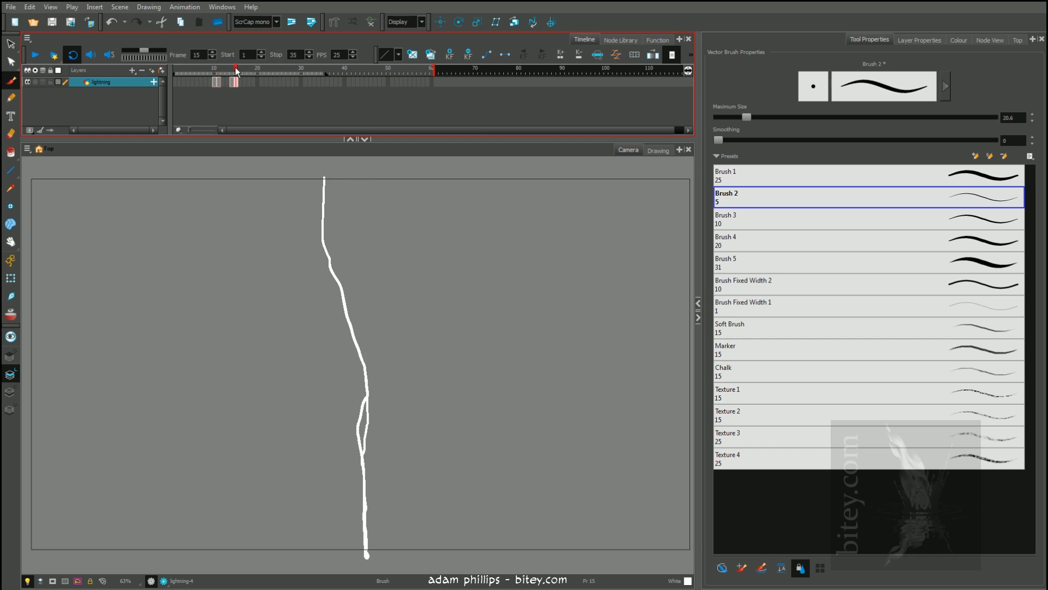
{"action": "left_click", "coordinate": [201, 69]}
{"action": "mouse_move", "coordinate": [211, 67]}
{"action": "left_mouse_down"}
{"action": "mouse_move", "coordinate": [244, 67]}
{"action": "mouse_move", "coordinate": [213, 68]}
{"action": "left_mouse_up"}
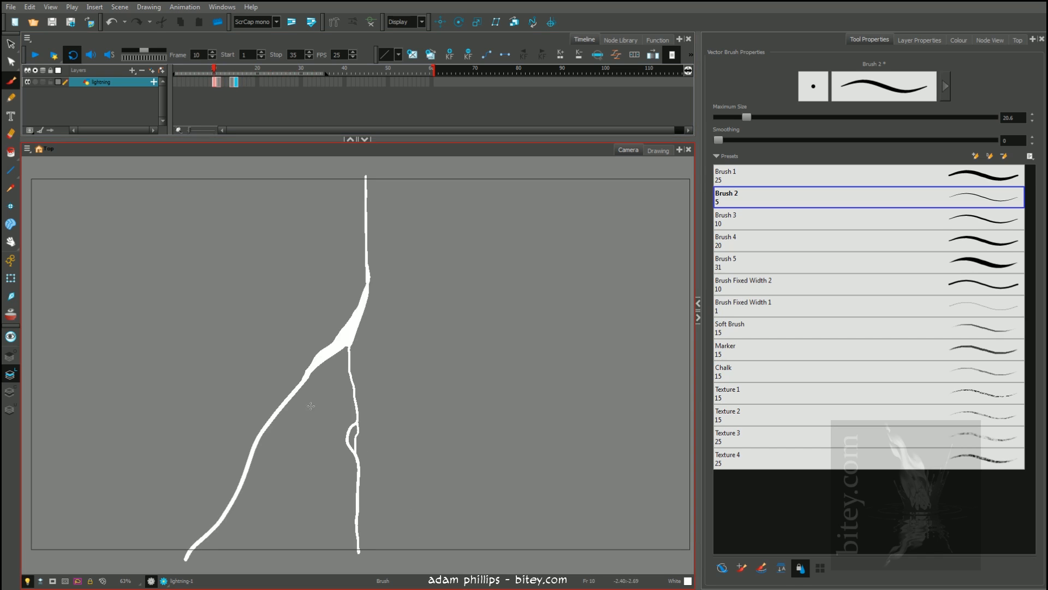
Select and delete the entire forked bolt on frame 10
{"action": "key", "text": "alt+s"}
{"action": "left_click_drag", "start_coordinate": [252, 333], "coordinate": [403, 490]}
{"action": "key", "text": "Delete"}
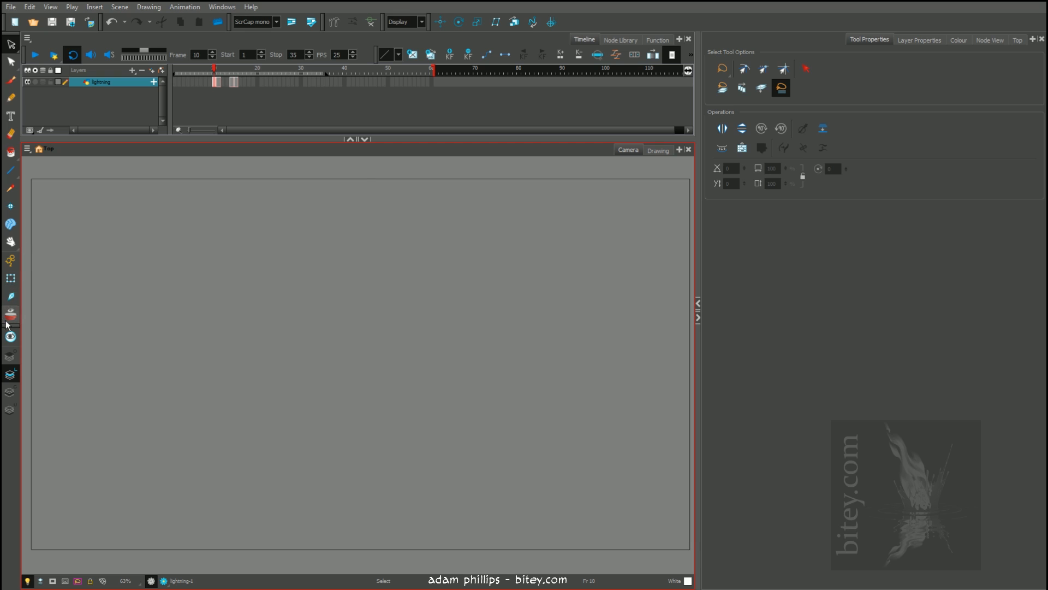
Extend the onion skin ahead to frame 15 and repaint frame 10 with a nearly vertical bolt, filling in a thick top end
{"action": "key", "text": "ctrl+z"}
{"action": "key", "text": "alt+b"}
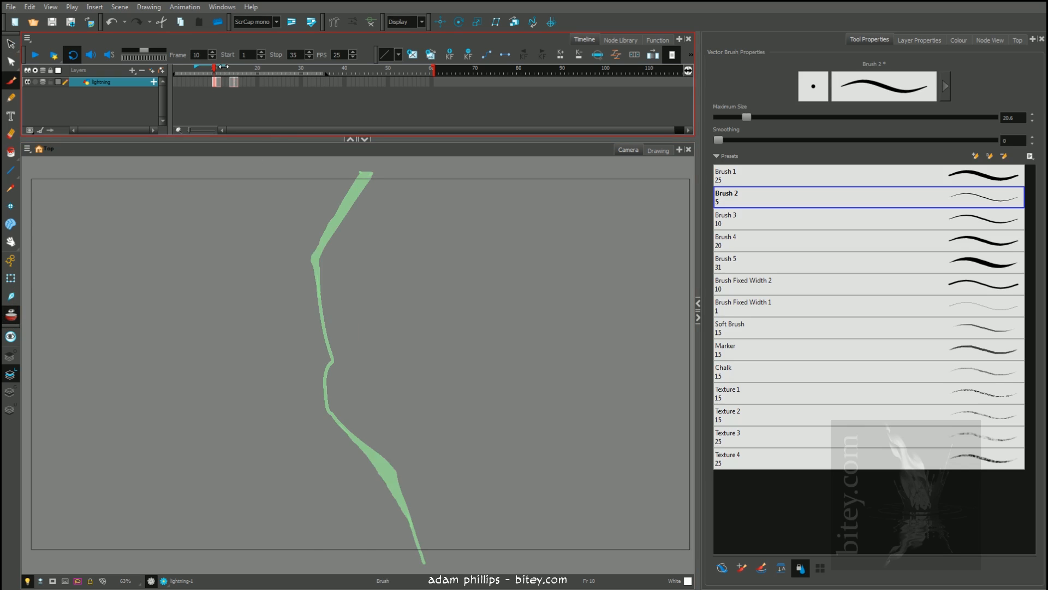
{"action": "left_click_drag", "start_coordinate": [223, 67], "coordinate": [238, 67]}
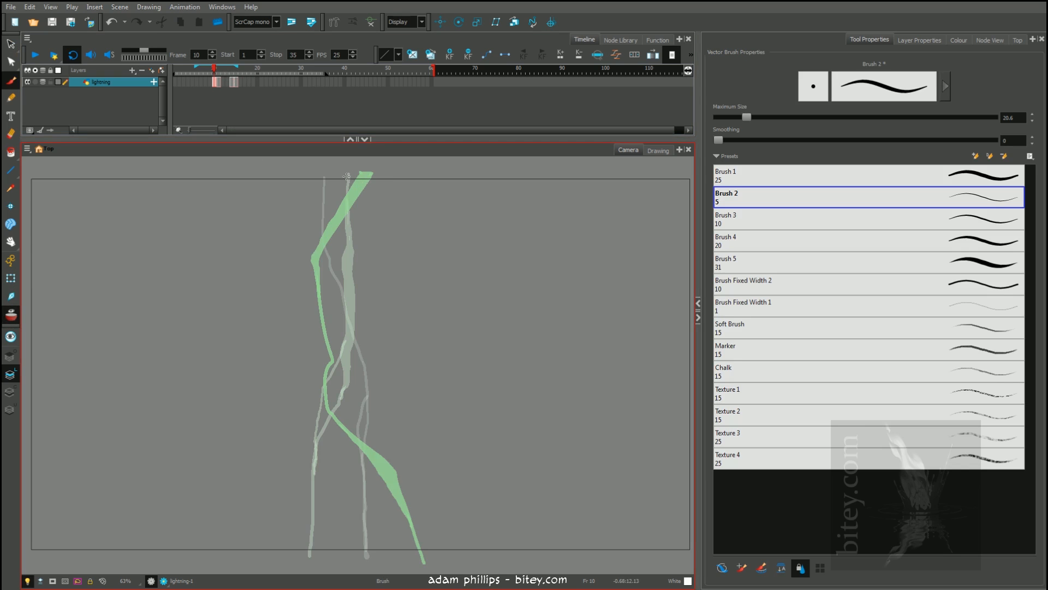
{"action": "mouse_move", "coordinate": [343, 175]}
{"action": "left_mouse_down"}
{"action": "mouse_move", "coordinate": [358, 279]}
{"action": "mouse_move", "coordinate": [340, 552]}
{"action": "left_mouse_up"}
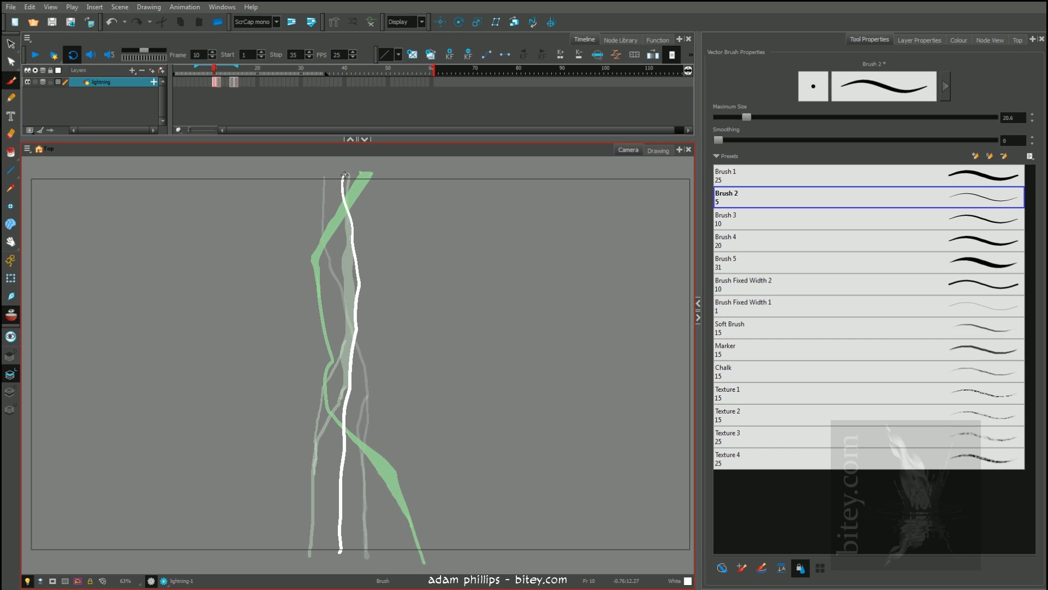
{"action": "left_click_drag", "start_coordinate": [365, 176], "coordinate": [356, 253]}
{"action": "left_click_drag", "start_coordinate": [365, 176], "coordinate": [344, 176]}
{"action": "left_click", "coordinate": [355, 193]}
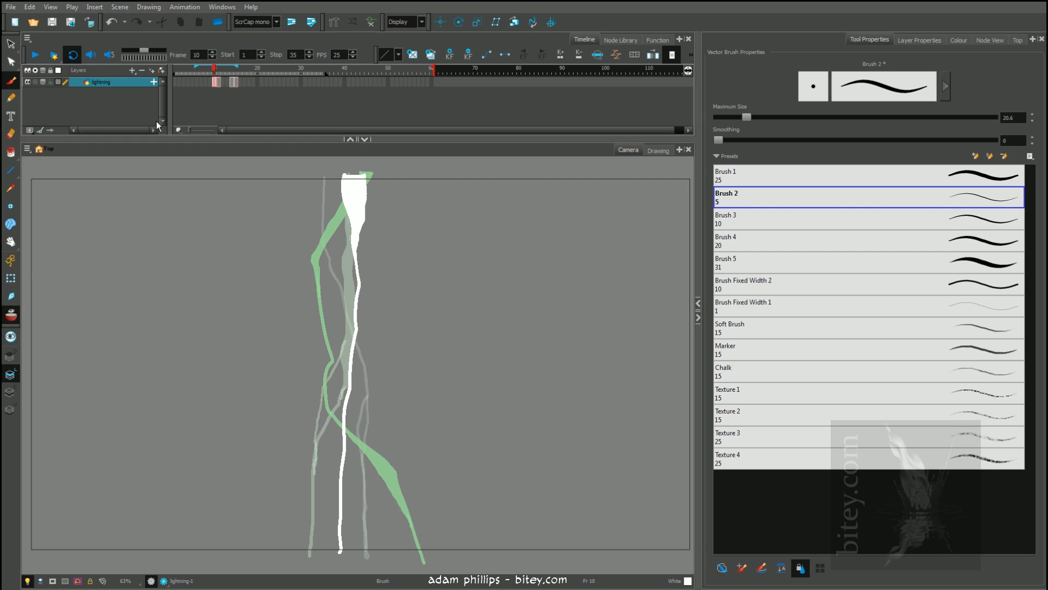
Play the looped animation to review the repainted bolt on frame 10 together with the other bolts
{"action": "left_click", "coordinate": [35, 55]}
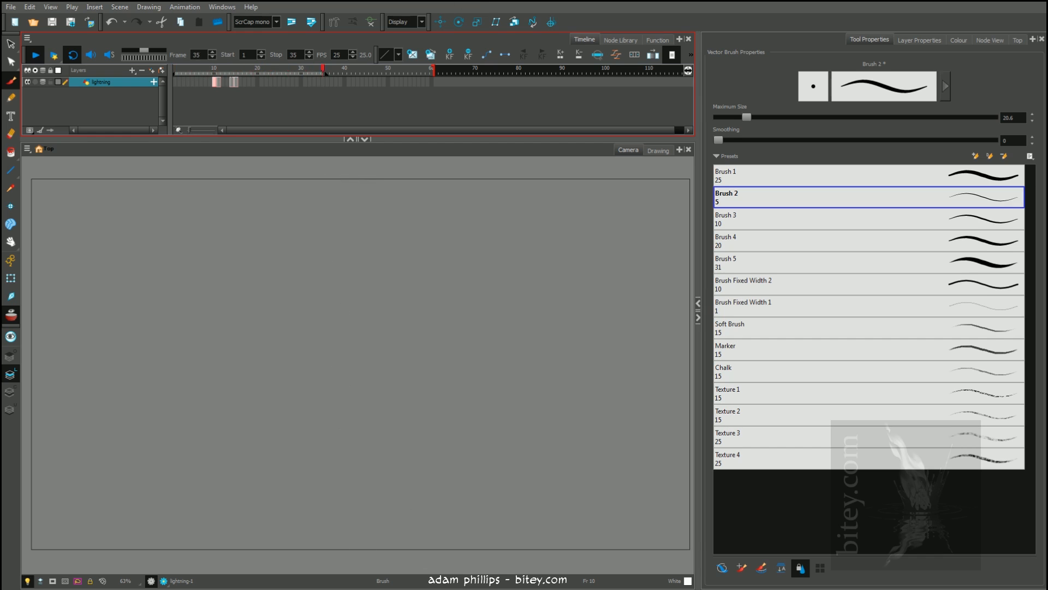
{"action": "left_click", "coordinate": [209, 70]}
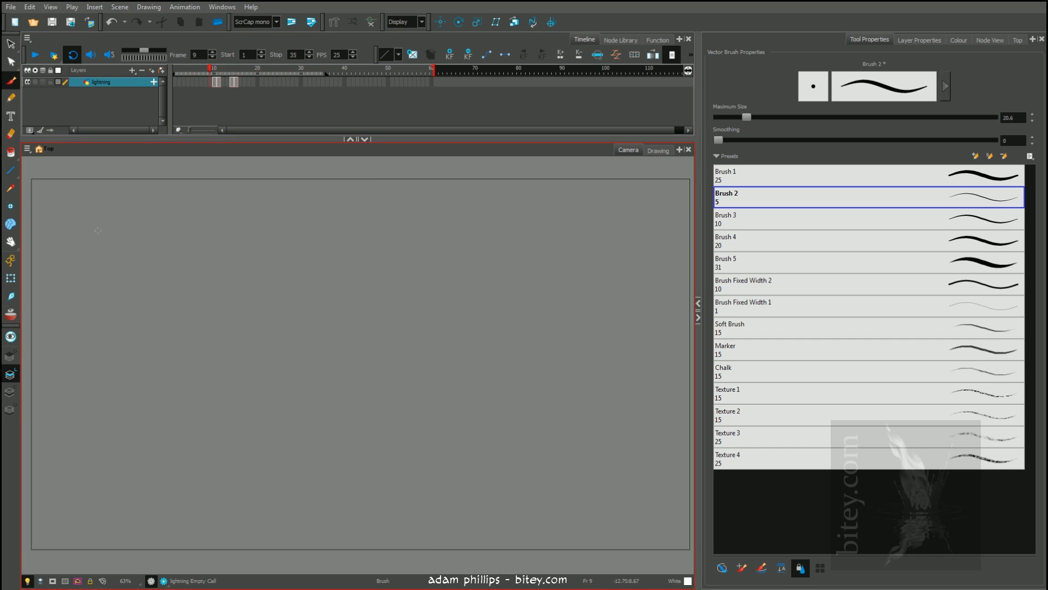
{"action": "left_click", "coordinate": [193, 69]}
On frame 20, paint a single nearly vertical white bolt and thicken its upper half
{"action": "left_click_drag", "start_coordinate": [192, 68], "coordinate": [250, 68]}
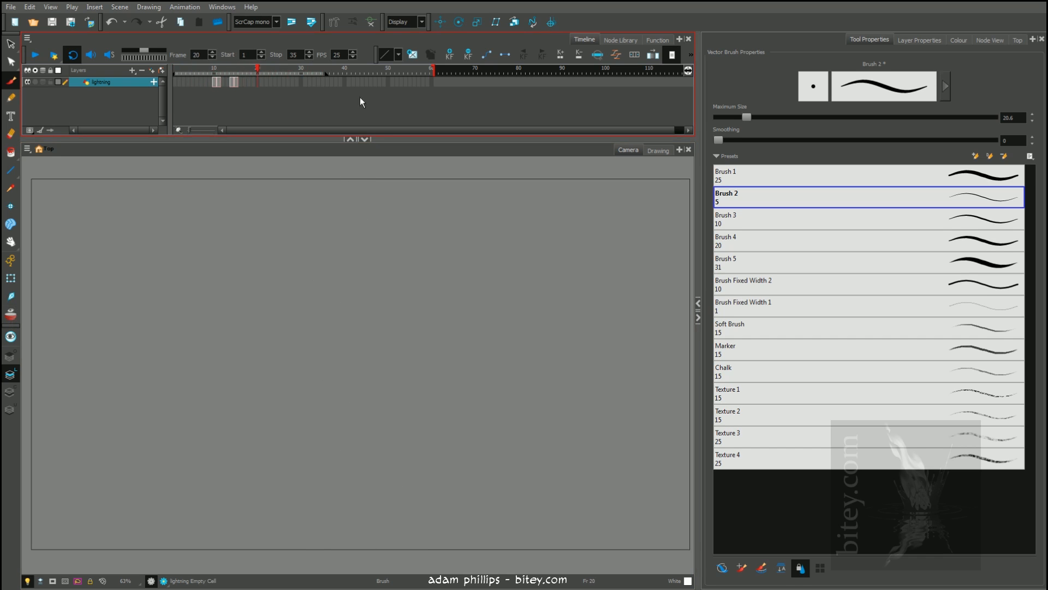
{"action": "left_click_drag", "start_coordinate": [332, 174], "coordinate": [330, 552]}
{"action": "left_click_drag", "start_coordinate": [336, 174], "coordinate": [341, 357]}
{"action": "left_click_drag", "start_coordinate": [335, 173], "coordinate": [339, 326]}
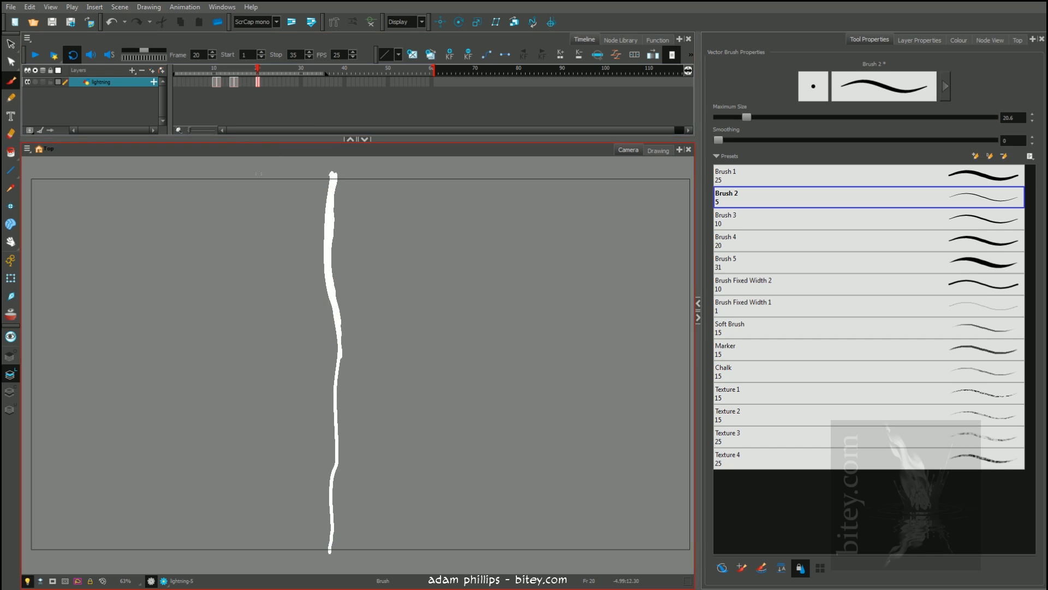
On frame 21, turn on onion skinning and paint a bolt closely following the frame 20 one, thickening its middle
{"action": "key", "text": "."}
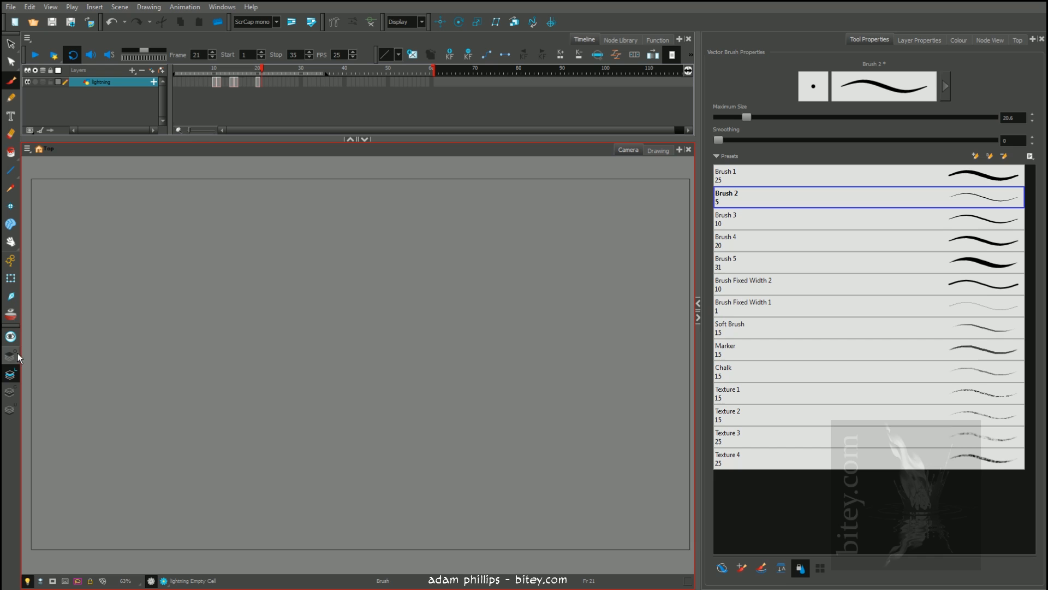
{"action": "left_click", "coordinate": [11, 314]}
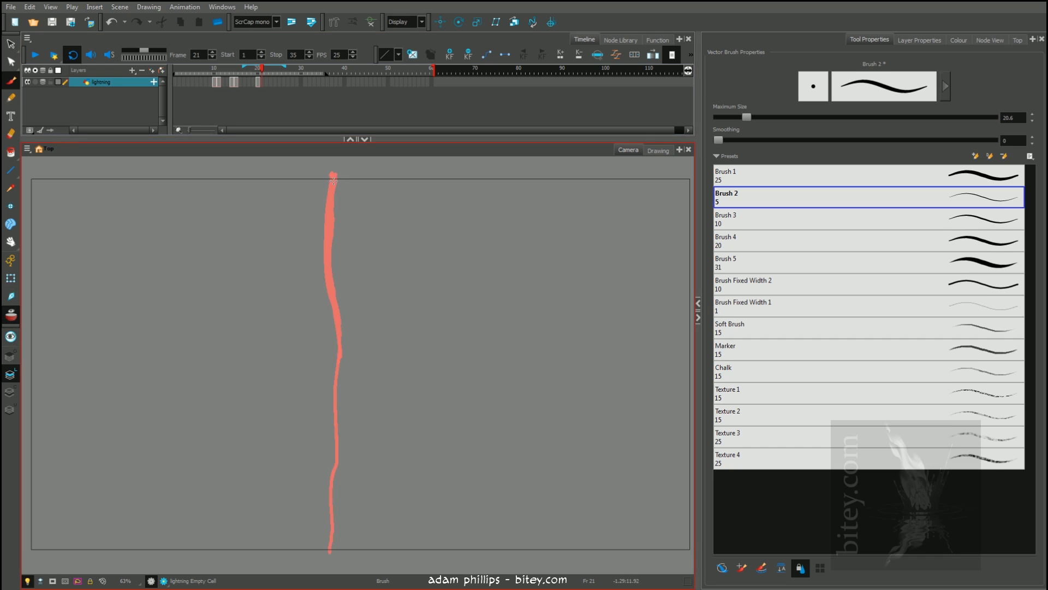
{"action": "left_click_drag", "start_coordinate": [336, 174], "coordinate": [331, 550]}
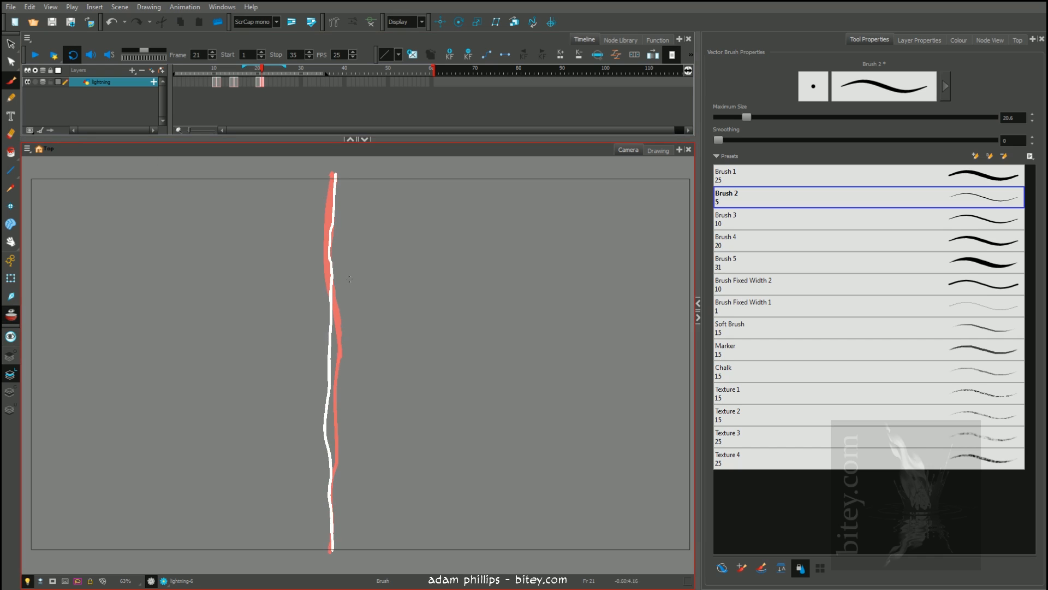
{"action": "left_click_drag", "start_coordinate": [333, 219], "coordinate": [331, 472]}
{"action": "key", "text": "alt+i"}
{"action": "left_click_drag", "start_coordinate": [355, 284], "coordinate": [385, 252]}
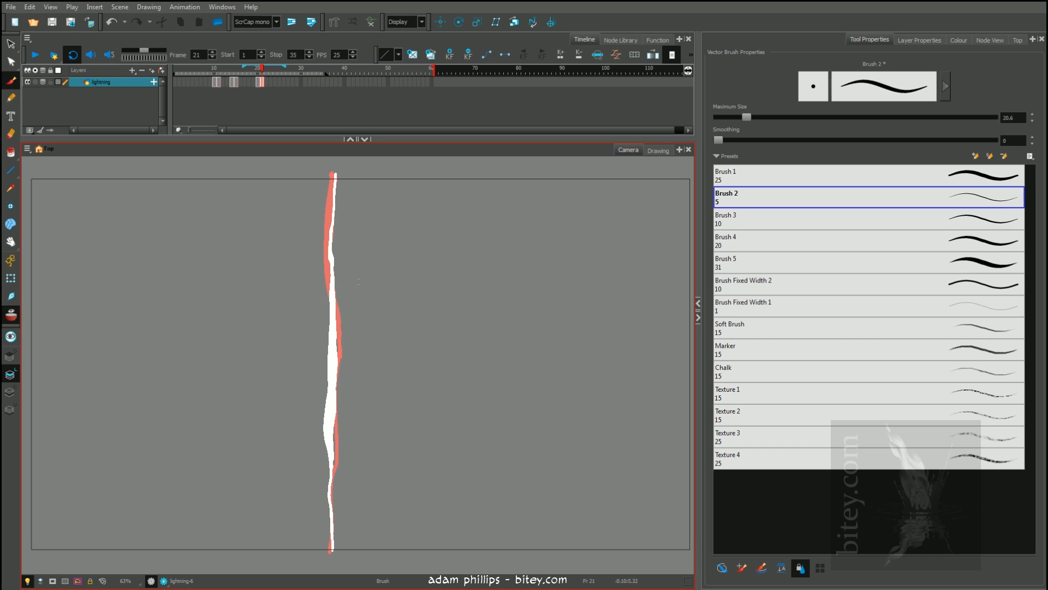
Move between frames 20, 21 and 22 to compare the new bolts, then view frame 21 without onion skinning
{"action": "key", "text": "period"}
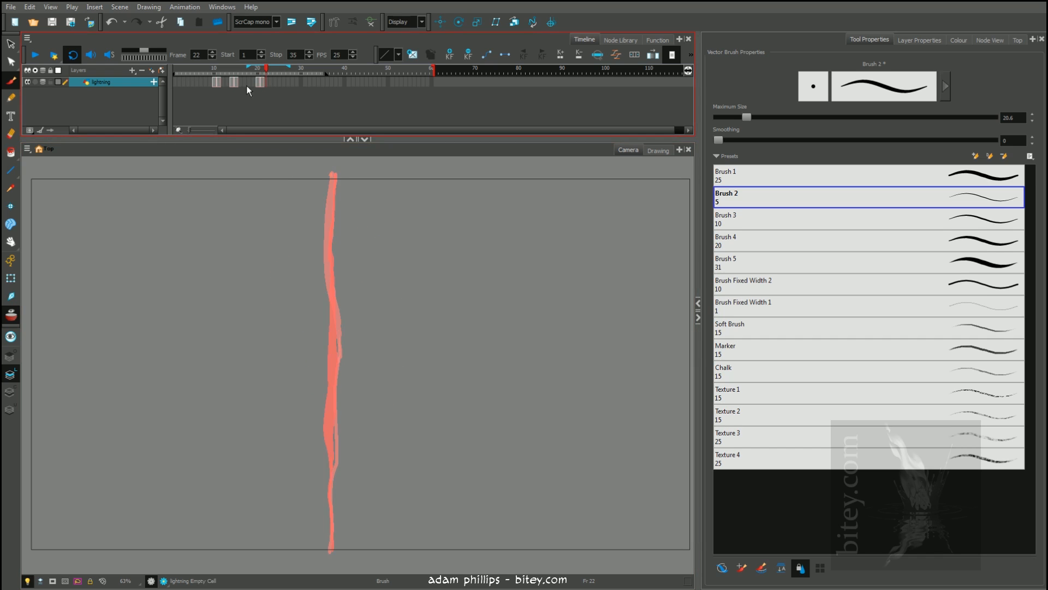
{"action": "key", "text": "shift+comma"}
{"action": "left_click", "coordinate": [260, 90]}
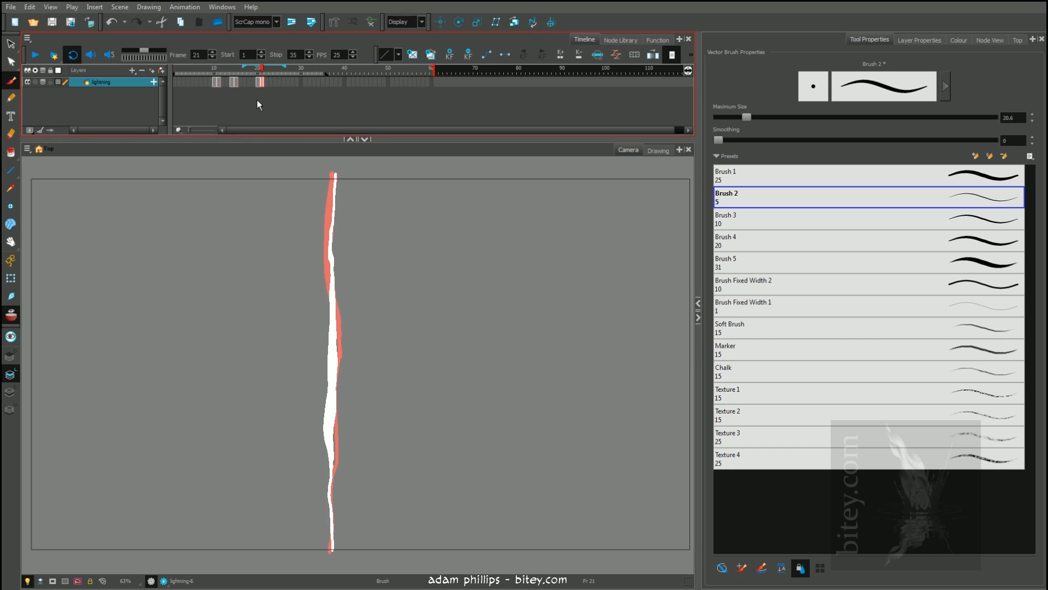
{"action": "key", "text": "alt+o"}
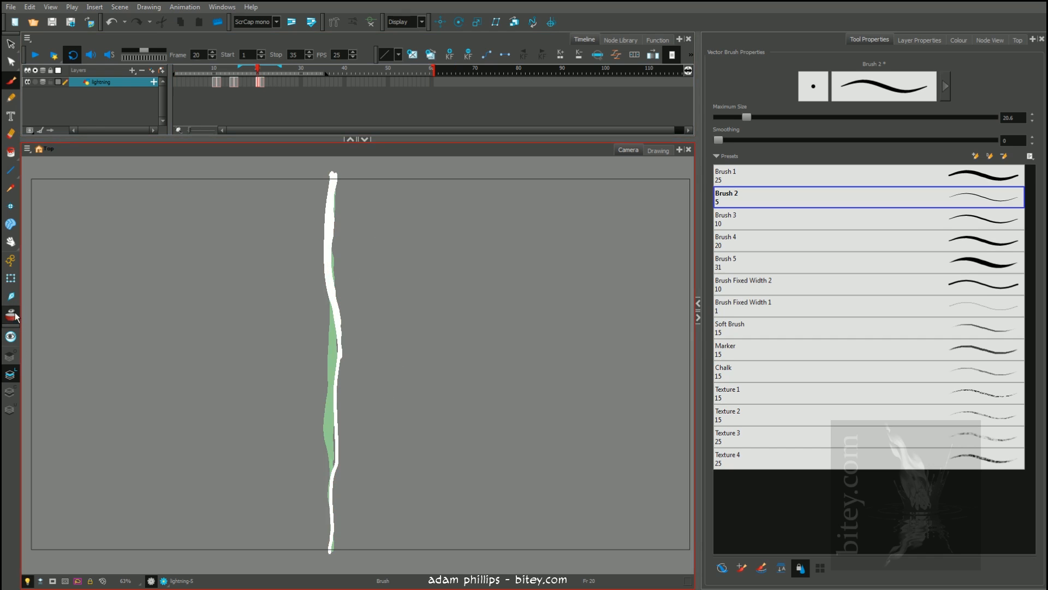
{"action": "key", "text": "period"}
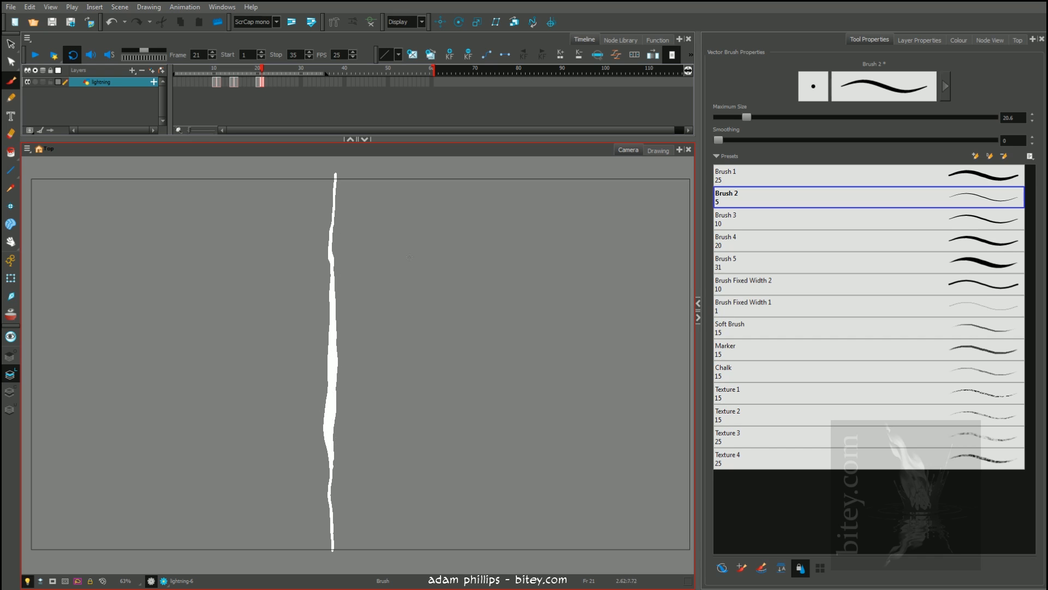
{"action": "left_click_drag", "start_coordinate": [390, 265], "coordinate": [404, 354]}
{"action": "left_click_drag", "start_coordinate": [418, 323], "coordinate": [404, 355]}
{"action": "key", "text": "alt+s"}
{"action": "key", "text": "Delete"}
{"action": "left_click_drag", "start_coordinate": [409, 237], "coordinate": [403, 422]}
{"action": "left_click_drag", "start_coordinate": [389, 386], "coordinate": [403, 425]}
{"action": "left_click_drag", "start_coordinate": [429, 375], "coordinate": [410, 419]}
{"action": "key", "text": "alt+s"}
{"action": "mouse_move", "coordinate": [438, 303]}
{"action": "left_mouse_down"}
{"action": "mouse_move", "coordinate": [386, 363]}
{"action": "mouse_move", "coordinate": [431, 432]}
{"action": "left_mouse_up"}
{"action": "key", "text": "Delete"}
{"action": "key", "text": "alt+b"}
{"action": "left_click", "coordinate": [752, 205]}
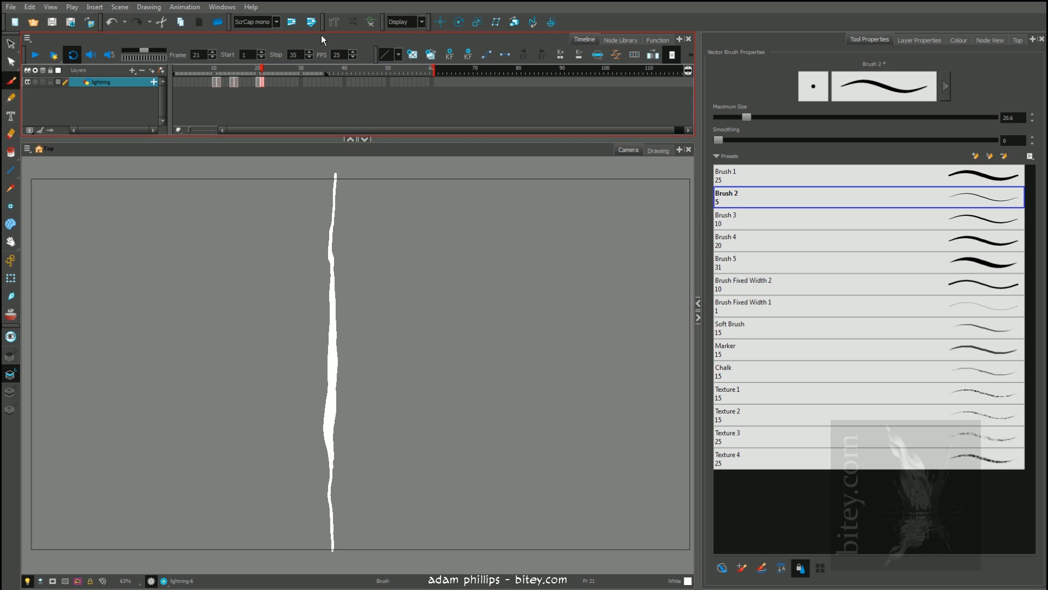
Flip between frames 20 and 21 with onion skinning on and off to compare how closely the two bolts overlap
{"action": "key", "text": "comma"}
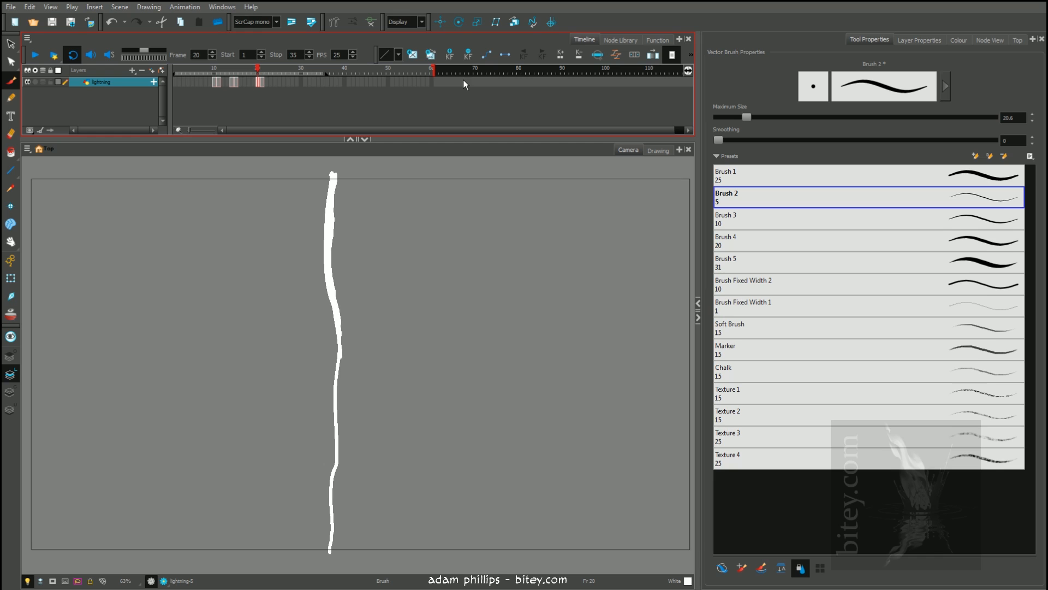
{"action": "left_click_drag", "start_coordinate": [212, 71], "coordinate": [259, 74]}
{"action": "left_click", "coordinate": [9, 314]}
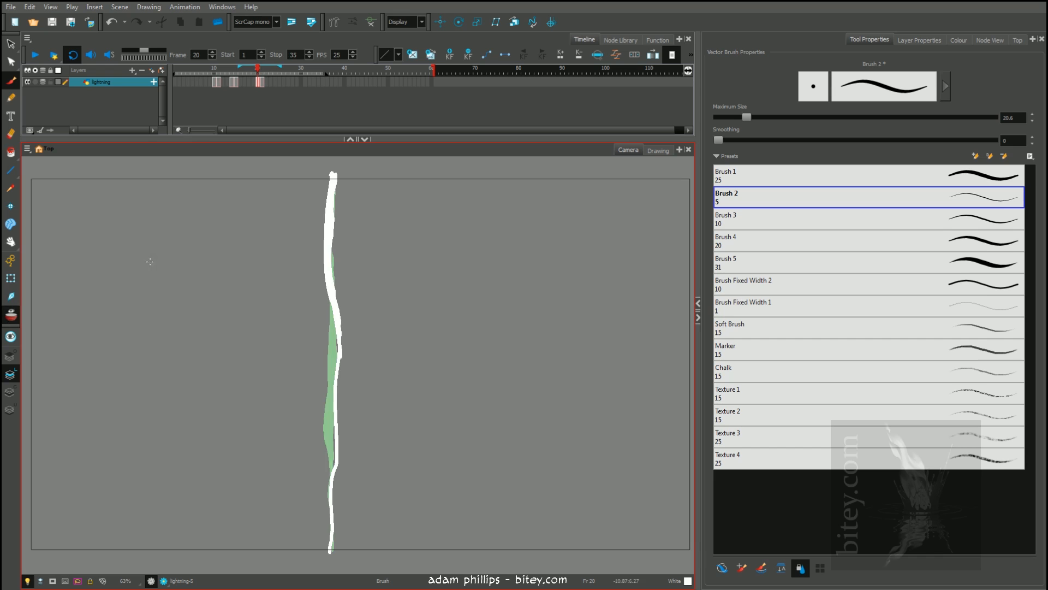
{"action": "left_click", "coordinate": [262, 82]}
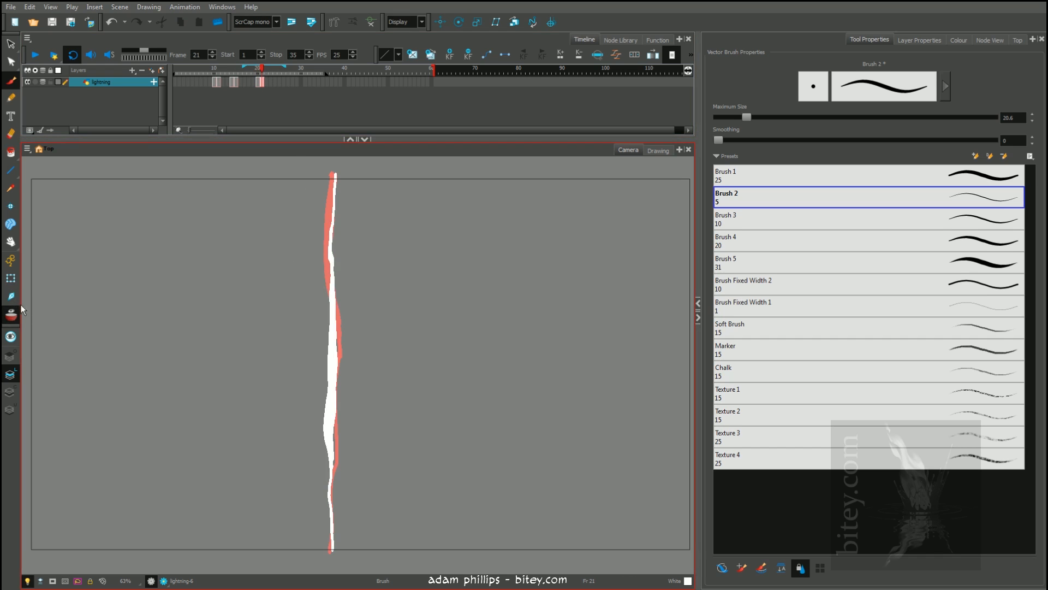
{"action": "left_click", "coordinate": [11, 316]}
{"action": "left_click", "coordinate": [257, 82]}
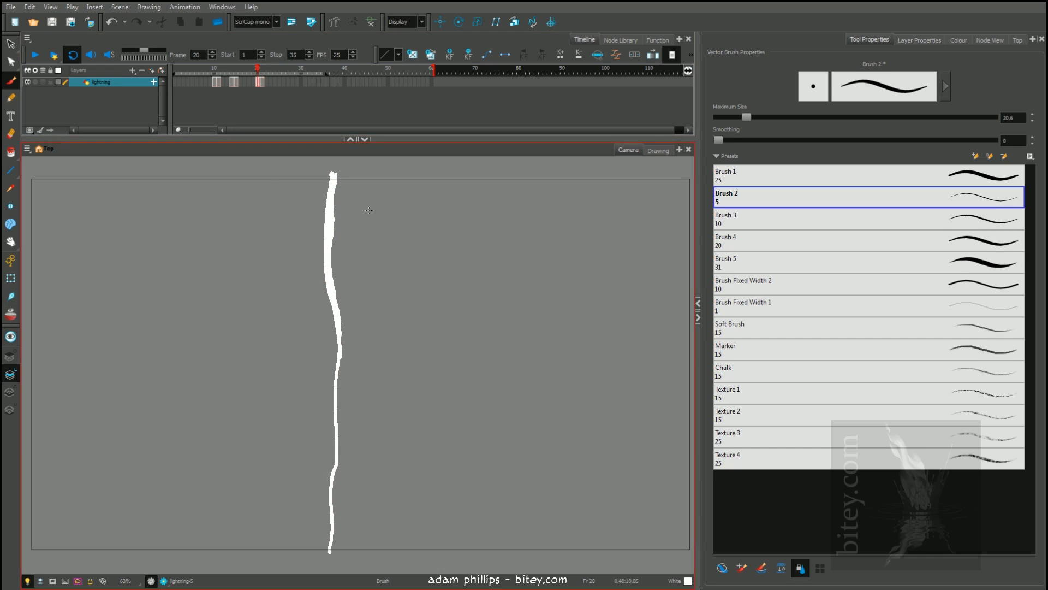
Paint small downward arrows beside the thick section of the bolt on frame 20 and of the bolt on frame 21
{"action": "left_click_drag", "start_coordinate": [363, 190], "coordinate": [363, 239]}
{"action": "left_click_drag", "start_coordinate": [356, 220], "coordinate": [357, 249]}
{"action": "left_click", "coordinate": [365, 219]}
{"action": "key", "text": "Delete"}
{"action": "mouse_move", "coordinate": [381, 195]}
{"action": "left_mouse_down"}
{"action": "mouse_move", "coordinate": [382, 246]}
{"action": "mouse_move", "coordinate": [369, 226]}
{"action": "mouse_move", "coordinate": [381, 247]}
{"action": "left_mouse_up"}
{"action": "left_click_drag", "start_coordinate": [396, 227], "coordinate": [382, 249]}
{"action": "key", "text": "period"}
{"action": "left_click_drag", "start_coordinate": [382, 356], "coordinate": [382, 412]}
{"action": "left_click_drag", "start_coordinate": [391, 390], "coordinate": [383, 413]}
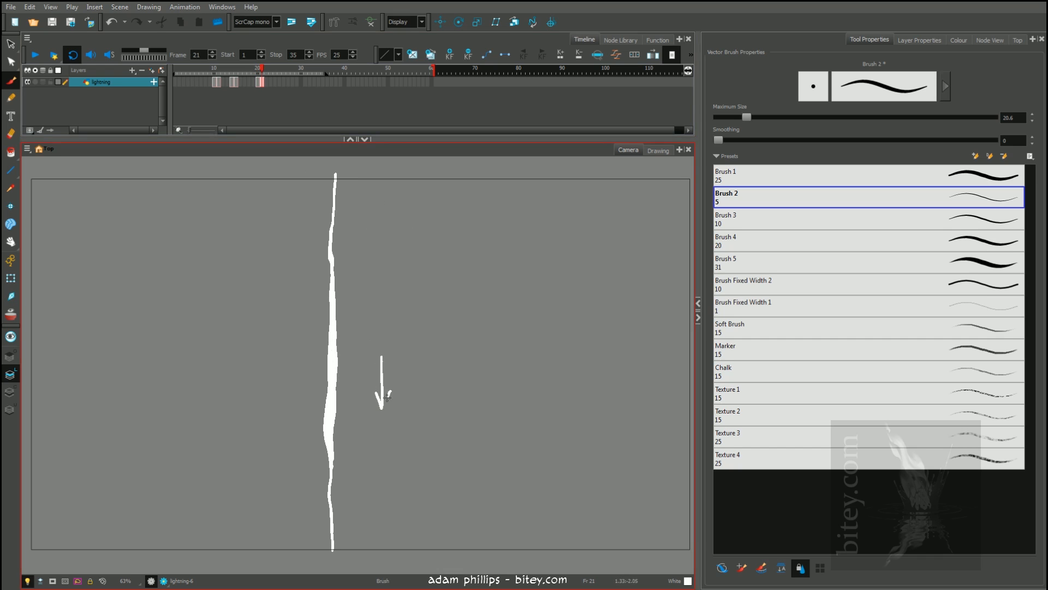
Undo the arrow strokes on frames 21 and 20
{"action": "key", "text": "ctrl+z"}
{"action": "key", "text": "ctrl+z"}
{"action": "key", "text": "ctrl+z"}
{"action": "key", "text": "comma"}
{"action": "key", "text": "ctrl+z"}
{"action": "key", "text": "ctrl+z"}
{"action": "key", "text": "ctrl+z"}
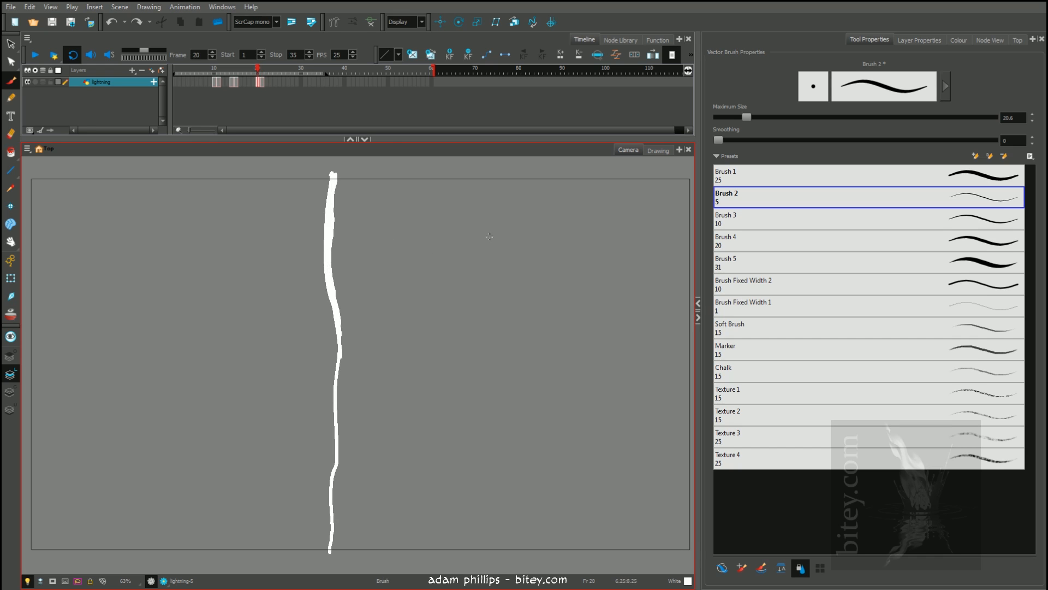
Turn on onion skinning and clear the old lightning drawings from frames 10 to 15
{"action": "key", "text": "period"}
{"action": "key", "text": "period"}
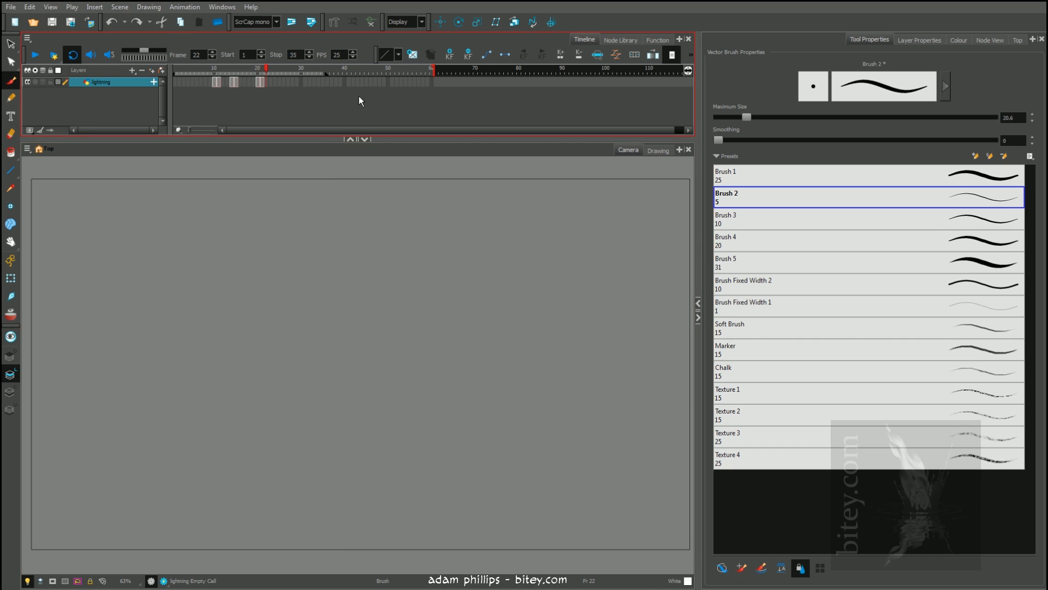
{"action": "key", "text": "shift+comma"}
{"action": "key", "text": "alt+o"}
{"action": "left_click_drag", "start_coordinate": [214, 81], "coordinate": [235, 82]}
{"action": "key", "text": "Delete"}
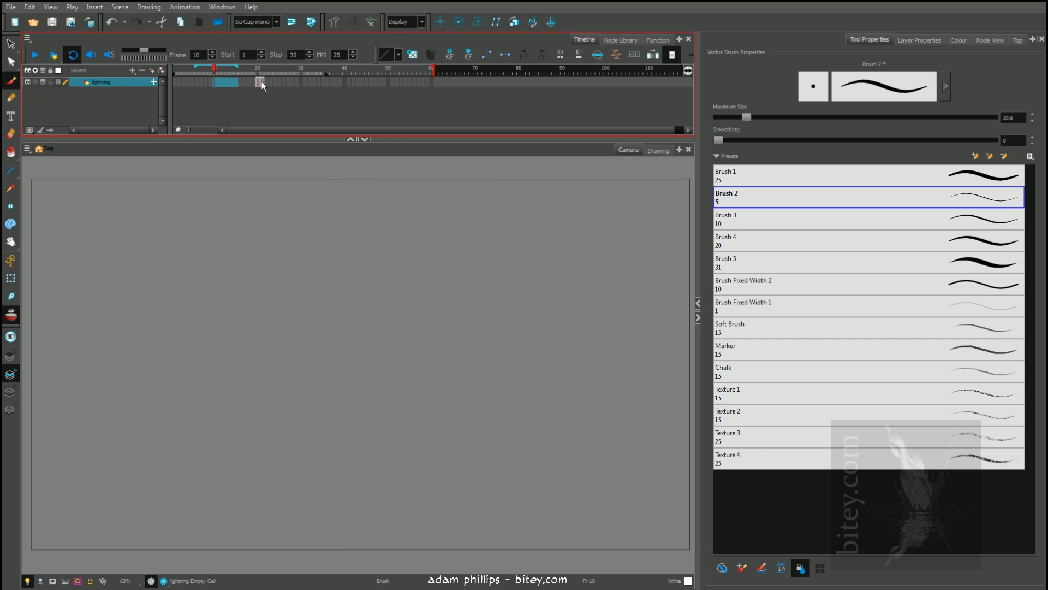
Move the two new bolt drawings from frames 20 and 21 to frames 10 and 11
{"action": "left_click", "coordinate": [261, 82]}
{"action": "key", "text": "comma"}
{"action": "key", "text": "period"}
{"action": "key", "text": "period"}
{"action": "key", "text": "period"}
{"action": "left_click", "coordinate": [261, 82]}
{"action": "left_click_drag", "start_coordinate": [261, 81], "coordinate": [217, 83]}
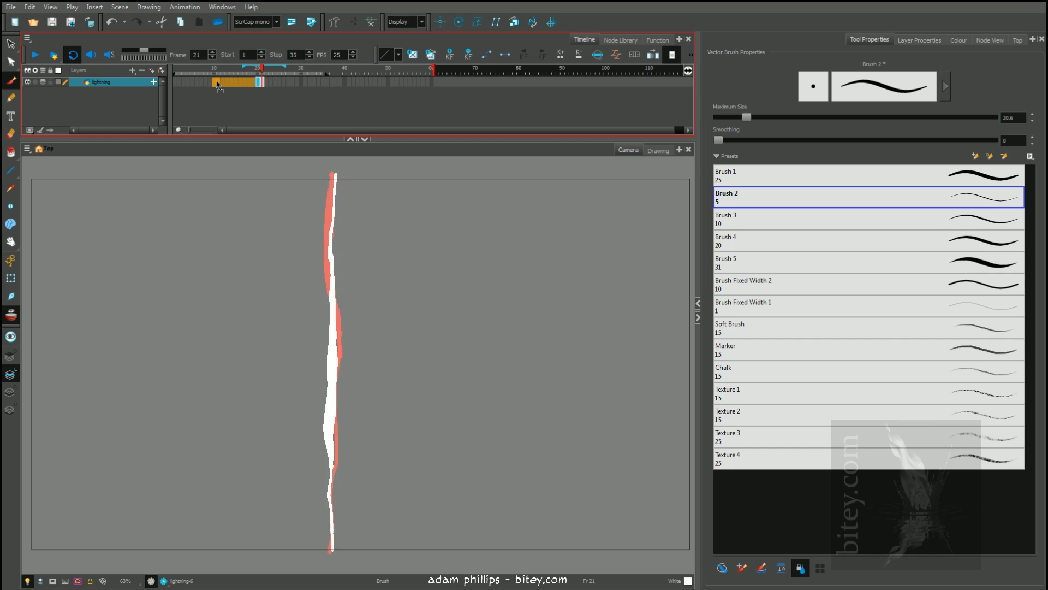
{"action": "left_click", "coordinate": [218, 83]}
{"action": "left_click", "coordinate": [220, 83]}
On frame 12, paint a third thin bolt over the onion-skinned ones and thicken its lower section down to the end
{"action": "key", "text": "comma"}
{"action": "key", "text": "period"}
{"action": "key", "text": "period"}
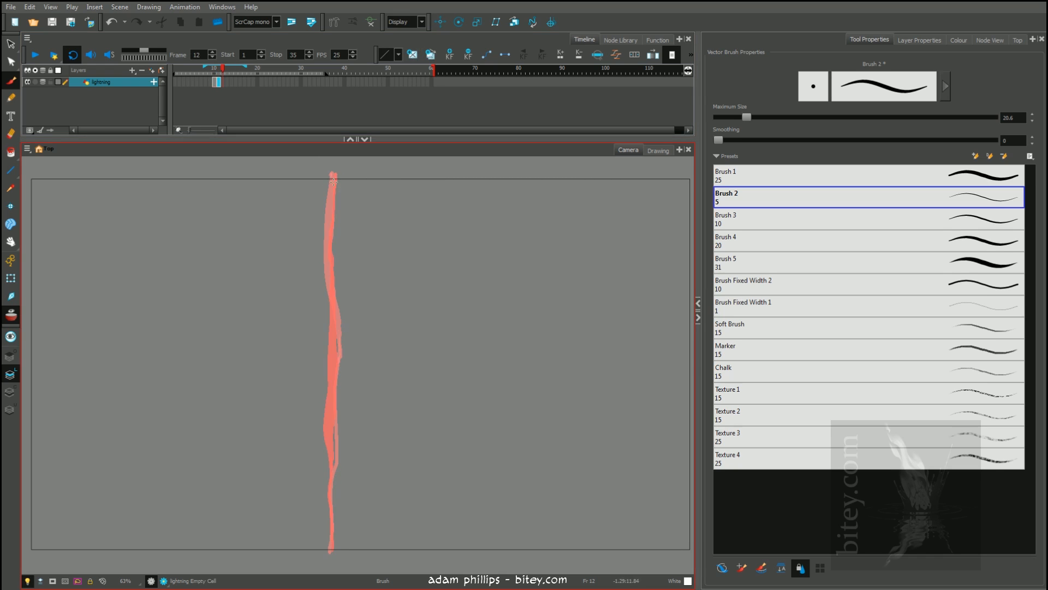
{"action": "left_click_drag", "start_coordinate": [333, 175], "coordinate": [324, 559]}
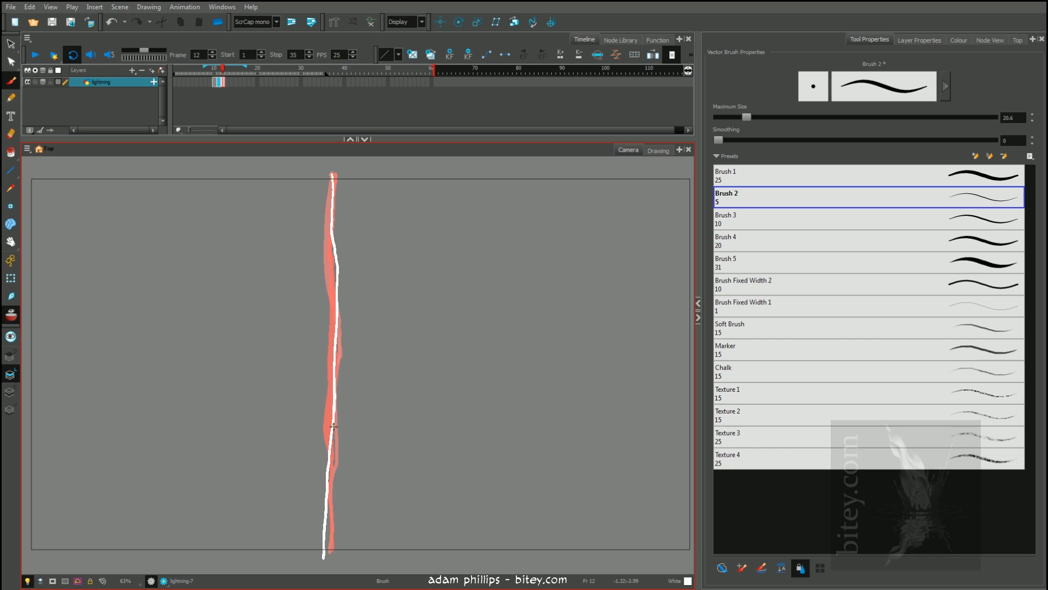
{"action": "mouse_move", "coordinate": [333, 449]}
{"action": "left_mouse_down"}
{"action": "mouse_move", "coordinate": [330, 555]}
{"action": "mouse_move", "coordinate": [320, 556]}
{"action": "left_mouse_up"}
{"action": "mouse_move", "coordinate": [372, 396]}
{"action": "left_mouse_down"}
{"action": "mouse_move", "coordinate": [329, 438]}
{"action": "mouse_move", "coordinate": [349, 492]}
{"action": "left_mouse_up"}
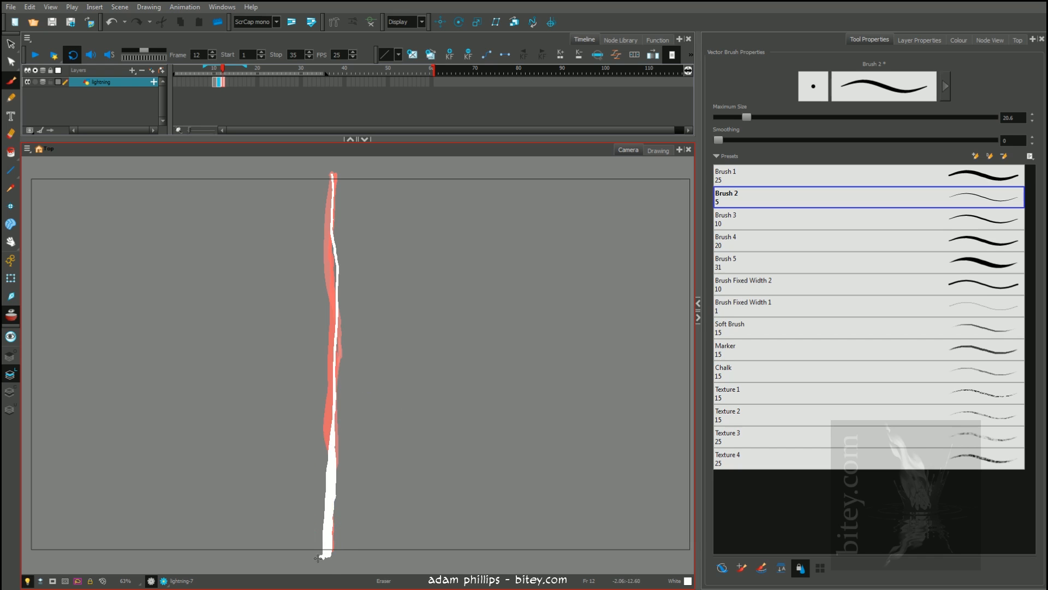
{"action": "left_click_drag", "start_coordinate": [321, 558], "coordinate": [319, 566]}
Move the third bolt from frame 12 to frame 13, leaving frame 12 empty
{"action": "left_click", "coordinate": [223, 83]}
{"action": "key", "text": "comma"}
{"action": "key", "text": "comma"}
{"action": "key", "text": "period"}
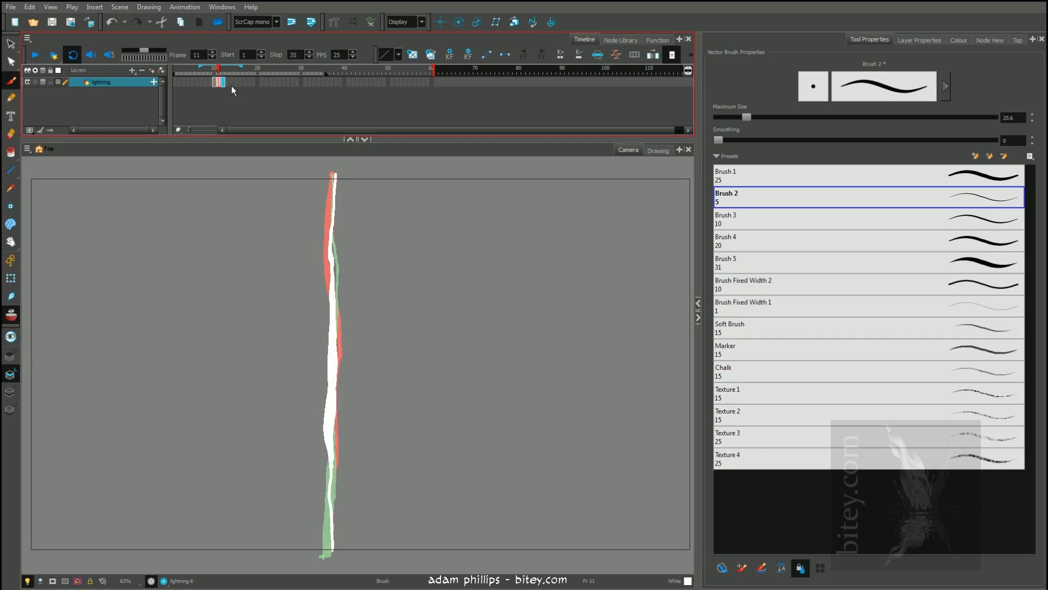
{"action": "key", "text": "period"}
{"action": "left_click", "coordinate": [224, 83]}
{"action": "key", "text": "Delete"}
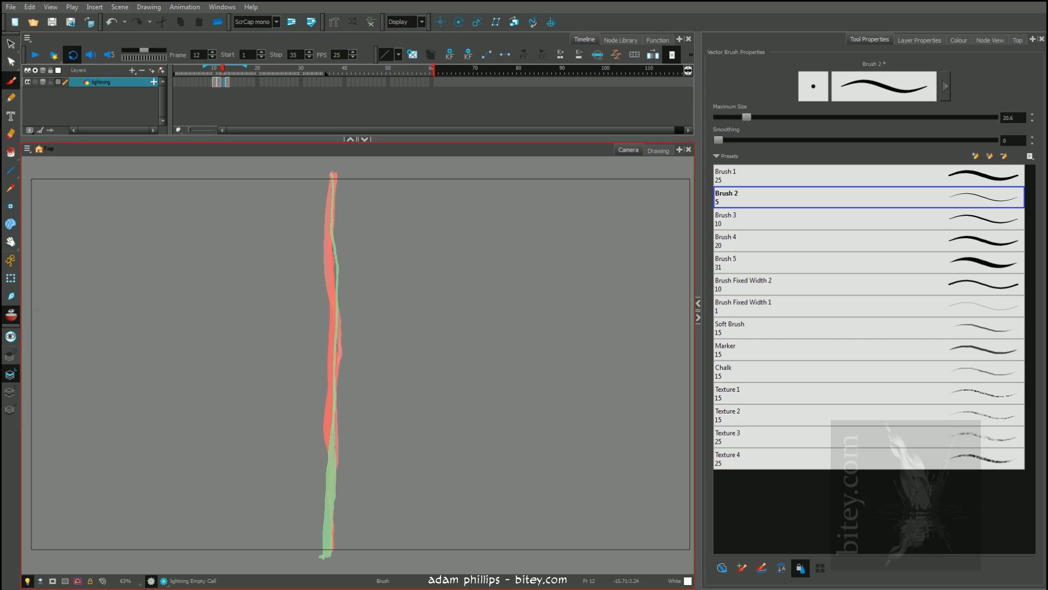
Turn off onion skinning and step through frames 10 to 13 to review the bolts with the blank frame between them
{"action": "left_click", "coordinate": [11, 315]}
{"action": "key", "text": "comma"}
{"action": "key", "text": "comma"}
{"action": "key", "text": "period"}
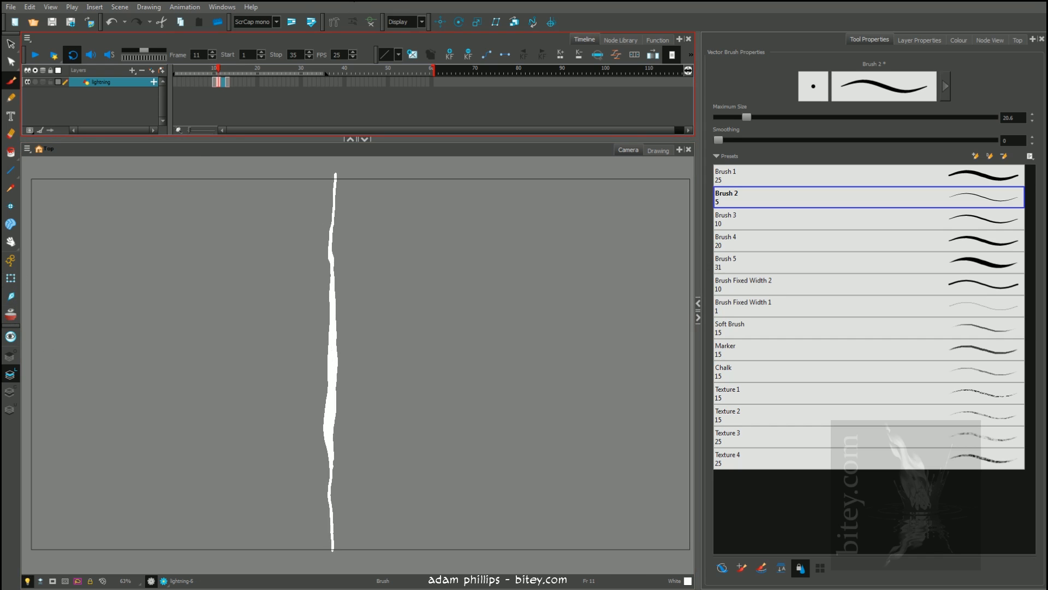
{"action": "key", "text": "period"}
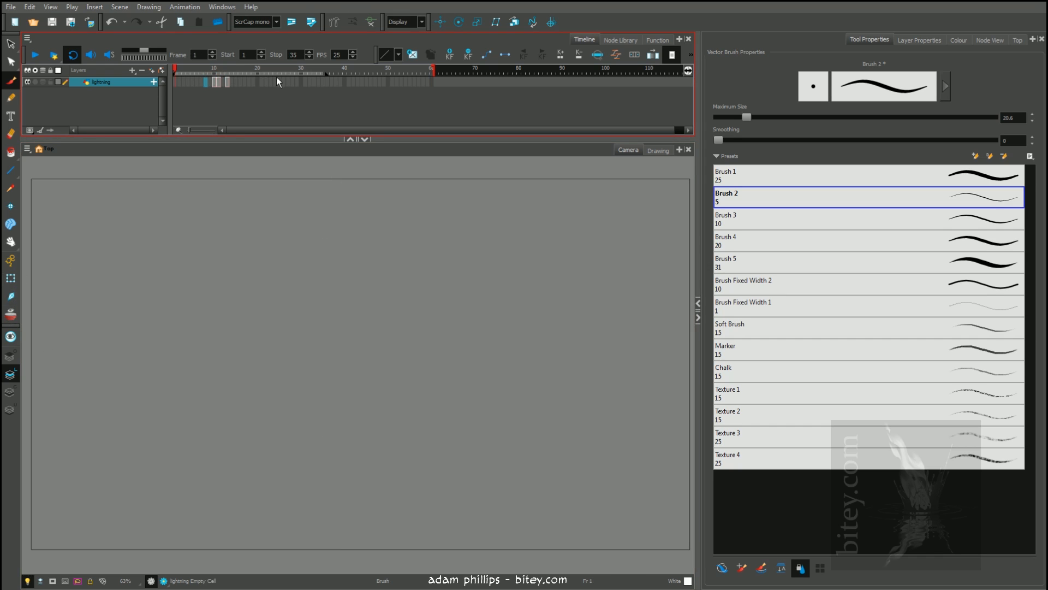
{"action": "key", "text": "period"}
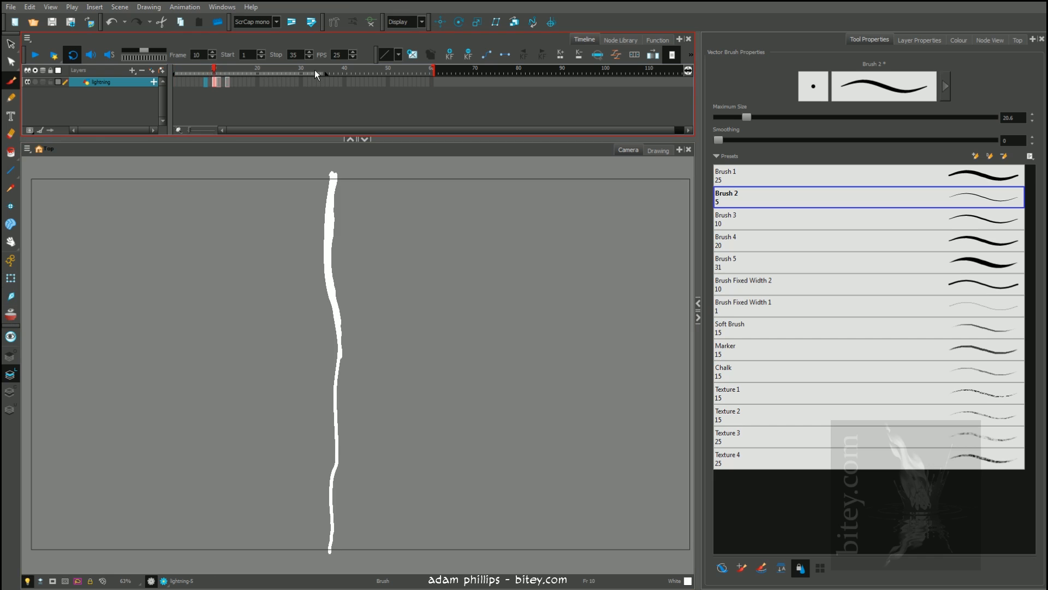
{"action": "left_click", "coordinate": [210, 69]}
{"action": "key", "text": "period"}
{"action": "key", "text": "period"}
{"action": "key", "text": "period"}
{"action": "key", "text": "period"}
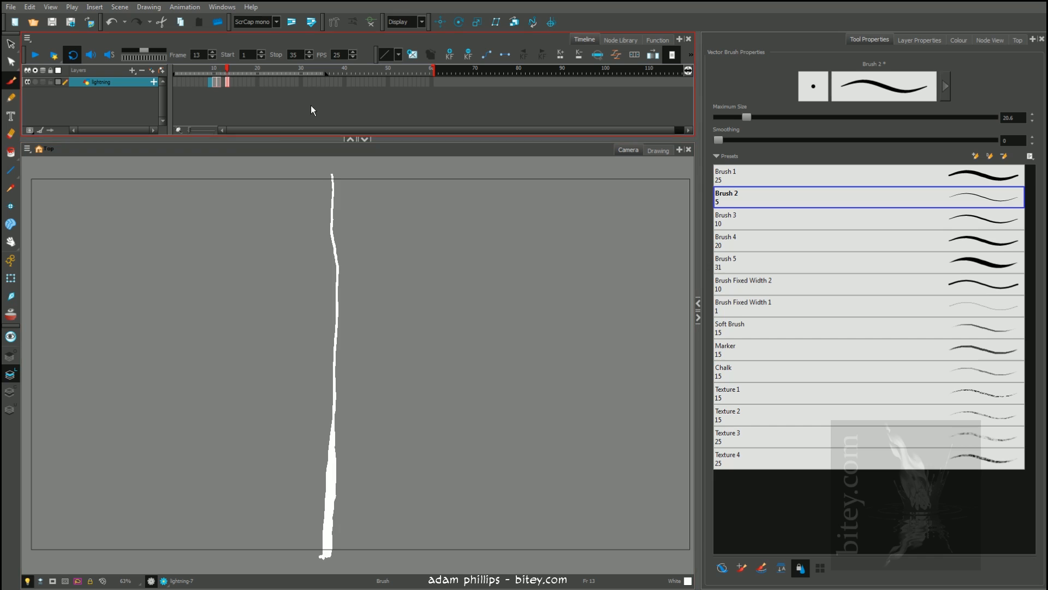
{"action": "left_click", "coordinate": [226, 83]}
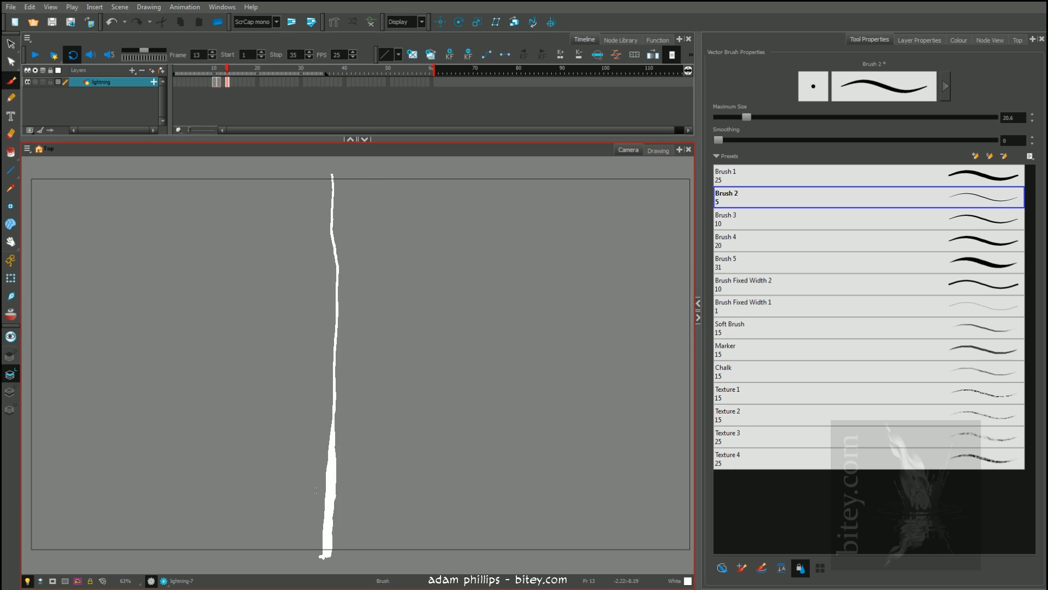
Use the size 30 Eraser preset to trim the stray edge off the lower end of the frame 13 bolt
{"action": "key", "text": "alt+e"}
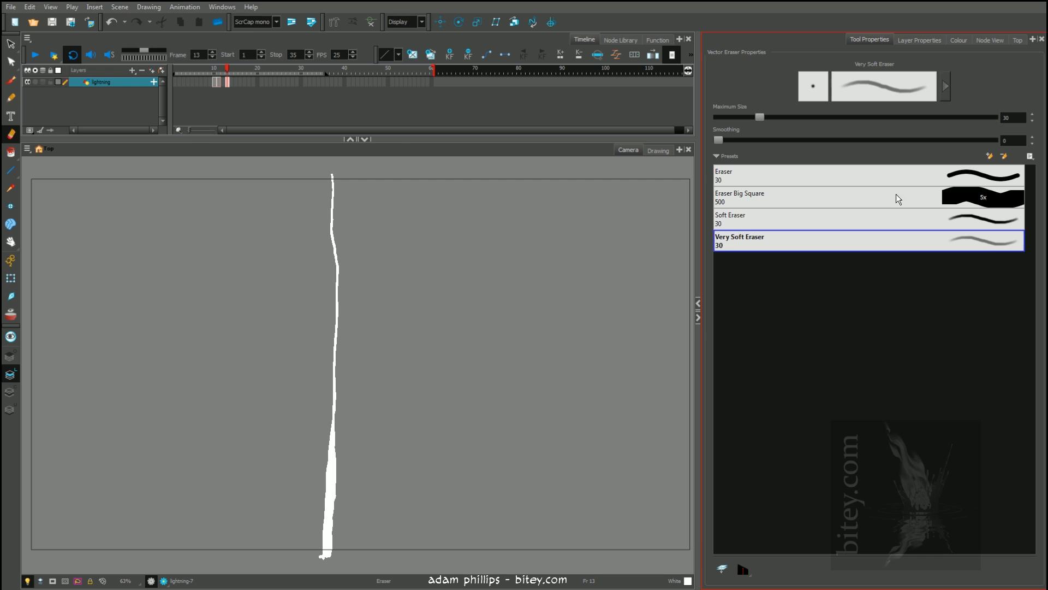
{"action": "left_click", "coordinate": [971, 176]}
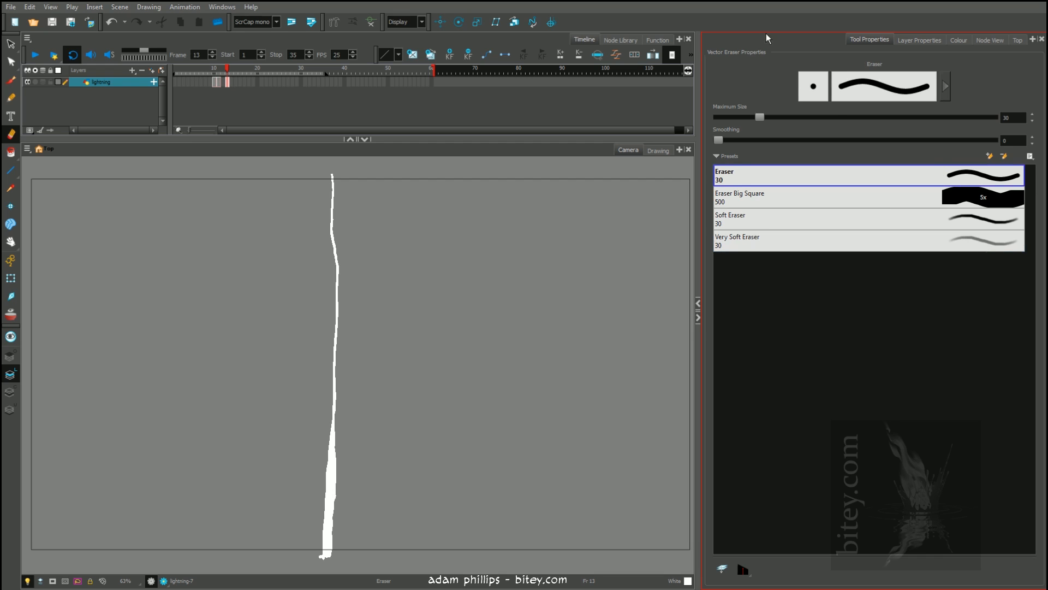
{"action": "left_click_drag", "start_coordinate": [351, 486], "coordinate": [307, 490]}
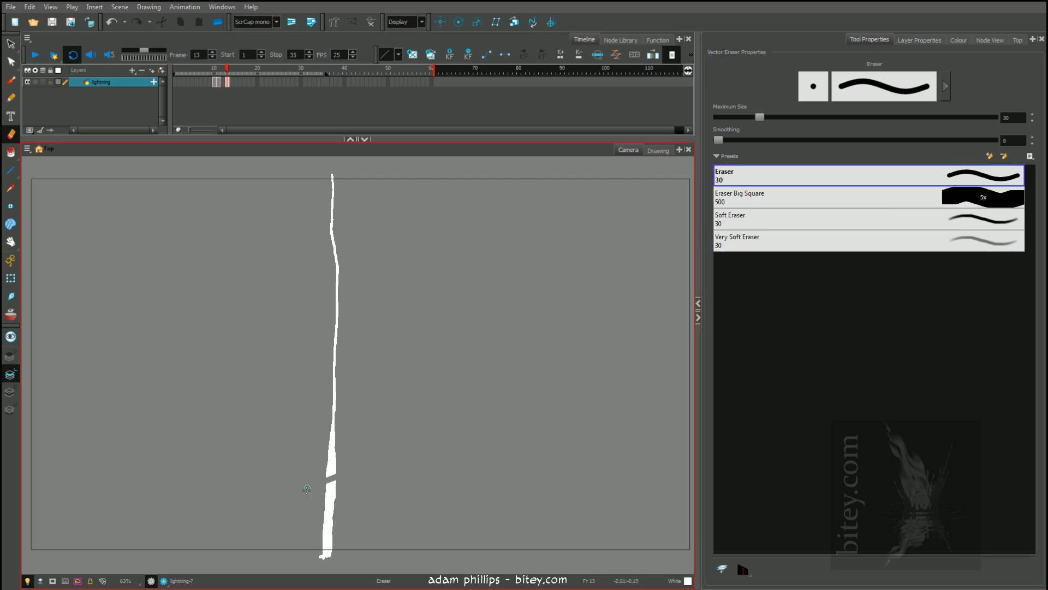
{"action": "key", "text": "ctrl+z"}
{"action": "left_click_drag", "start_coordinate": [316, 559], "coordinate": [332, 561]}
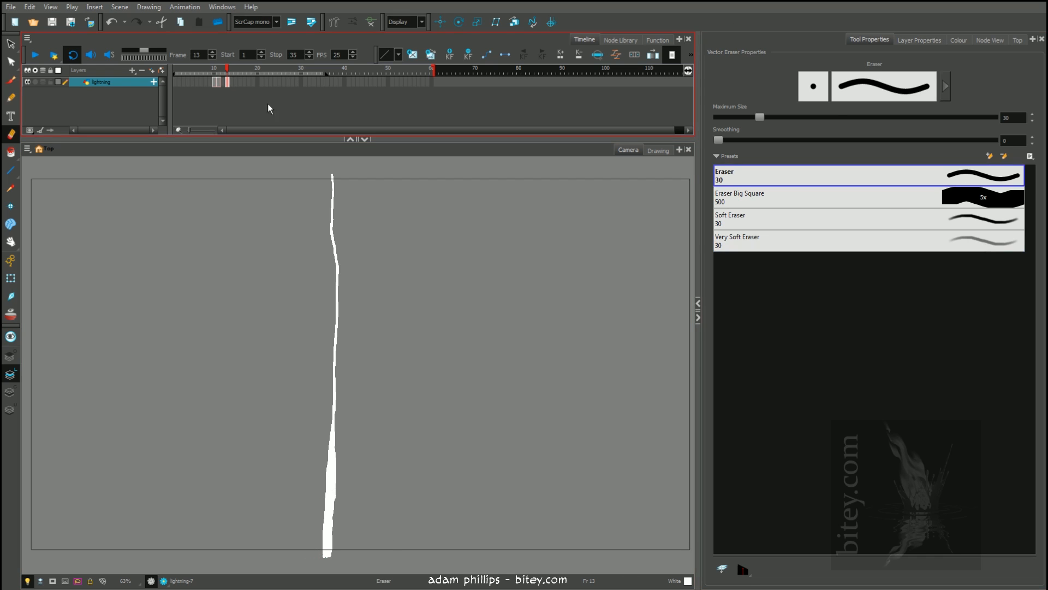
Turn on onion skinning and flip between frames 10 and 13 to compare where the bolts overlap
{"action": "left_click", "coordinate": [11, 314]}
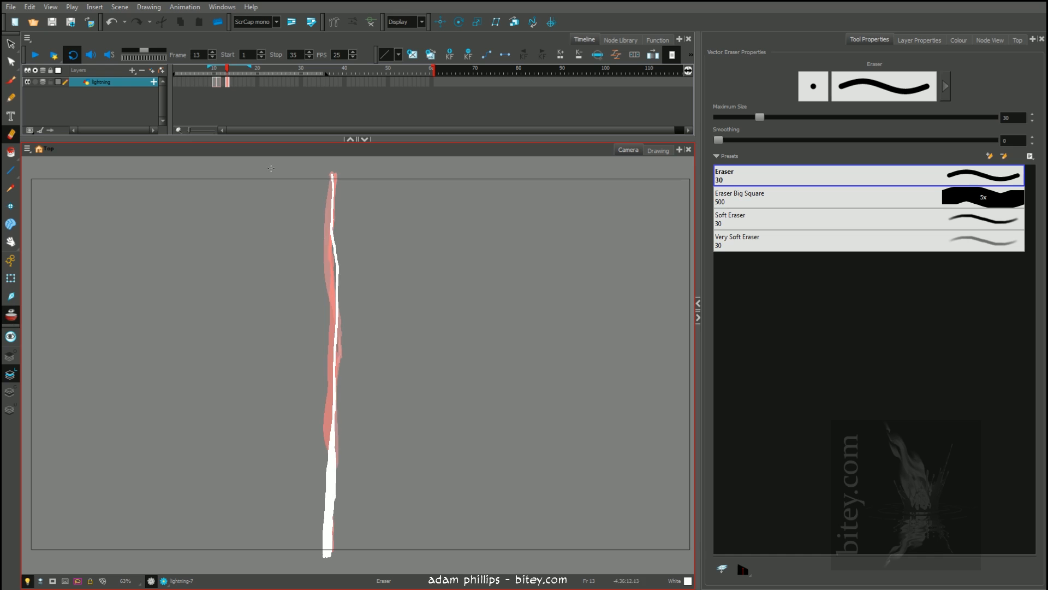
{"action": "key", "text": "comma"}
{"action": "key", "text": "comma"}
{"action": "key", "text": "comma"}
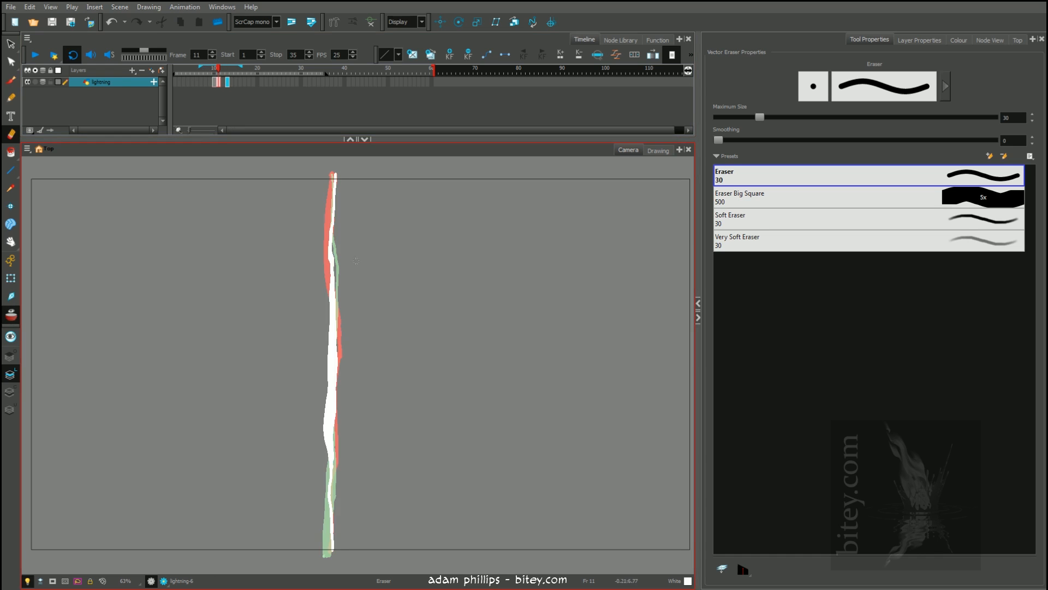
{"action": "key", "text": "period"}
{"action": "key", "text": "period"}
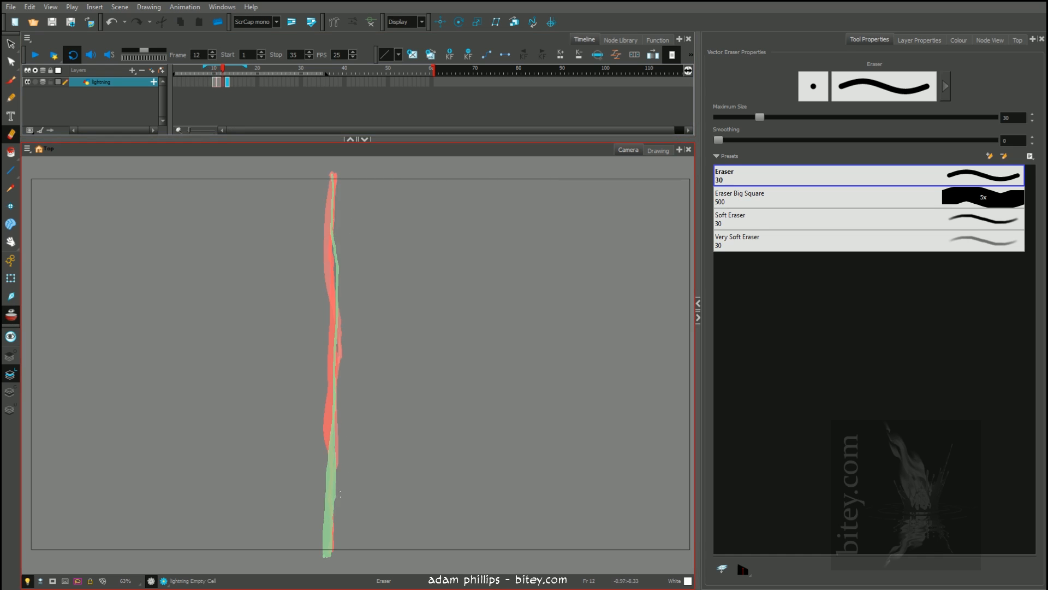
{"action": "key", "text": "comma"}
{"action": "key", "text": "comma"}
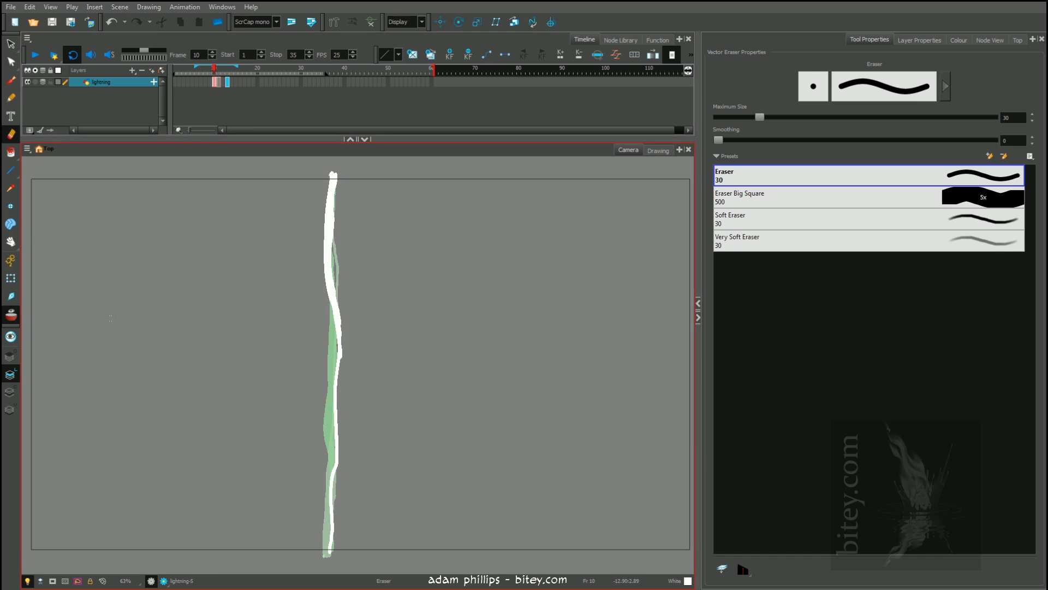
Paint small arrows pointing at the bolt on frames 10, 11 and 13, each lower than the previous one
{"action": "key", "text": "alt+b"}
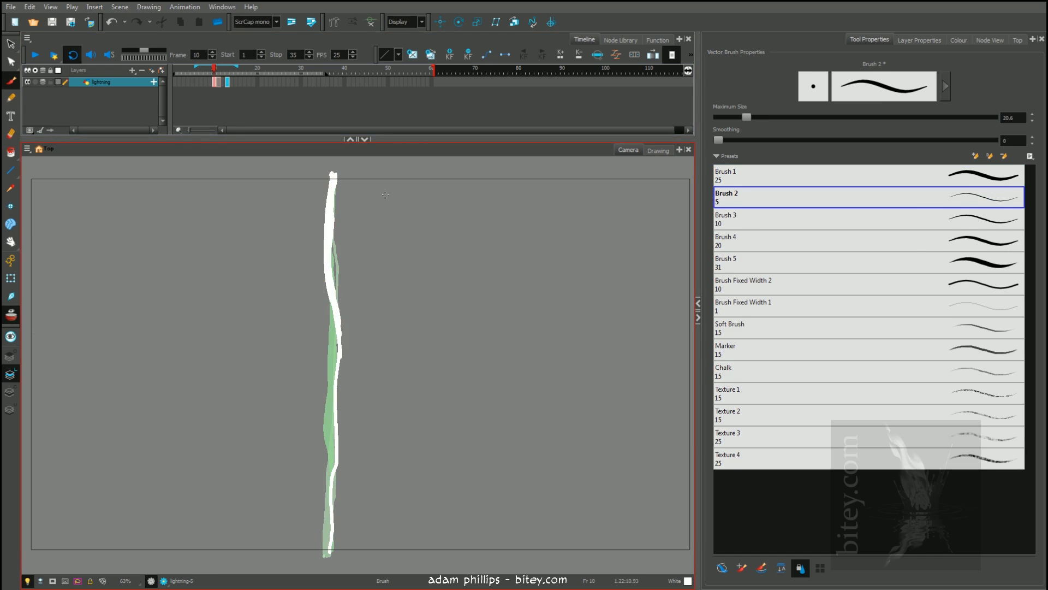
{"action": "key", "text": "period"}
{"action": "mouse_move", "coordinate": [392, 375]}
{"action": "left_mouse_down"}
{"action": "mouse_move", "coordinate": [369, 375]}
{"action": "mouse_move", "coordinate": [377, 383]}
{"action": "left_mouse_up"}
{"action": "key", "text": "period"}
{"action": "key", "text": "period"}
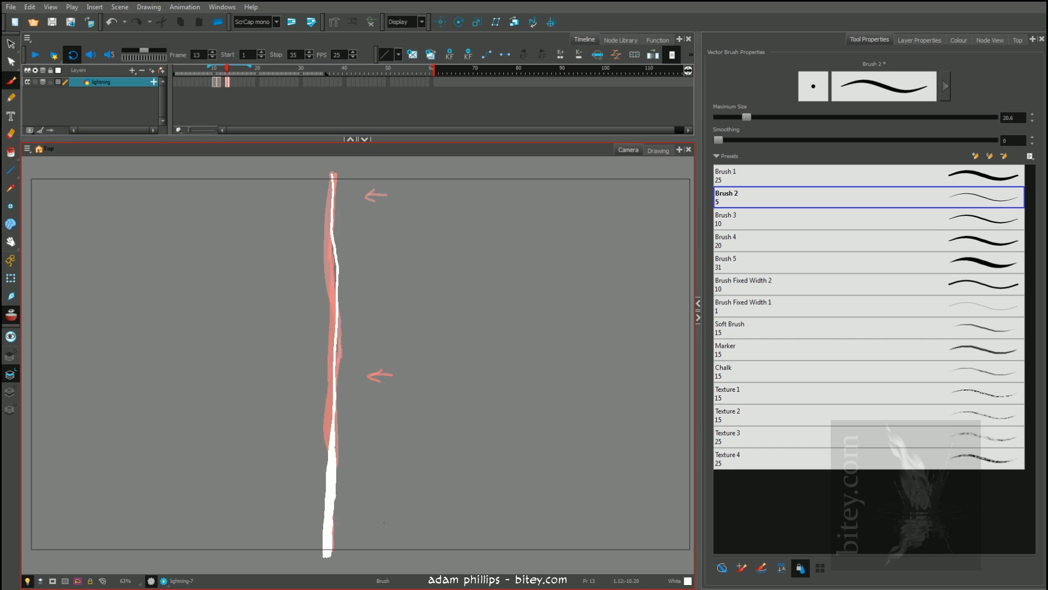
{"action": "key", "text": "comma"}
{"action": "key", "text": "period"}
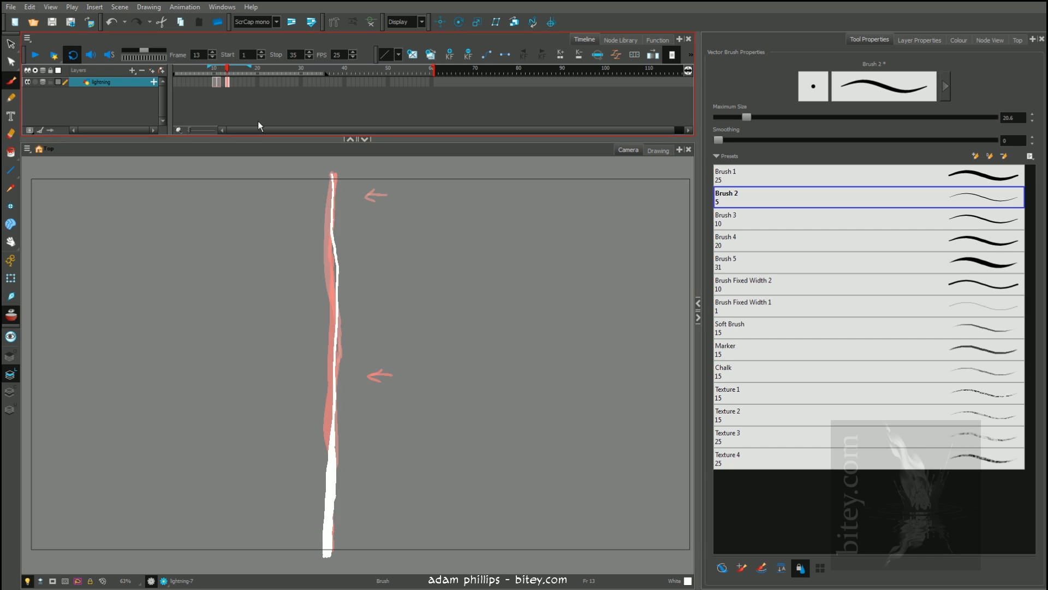
{"action": "mouse_move", "coordinate": [391, 532]}
{"action": "left_mouse_down"}
{"action": "mouse_move", "coordinate": [366, 533]}
{"action": "mouse_move", "coordinate": [377, 539]}
{"action": "left_mouse_up"}
Undo the arrows painted beside the bolts on frames 10, 11 and 13
{"action": "key", "text": "ctrl+z"}
{"action": "key", "text": "ctrl+z"}
{"action": "key", "text": "ctrl+z"}
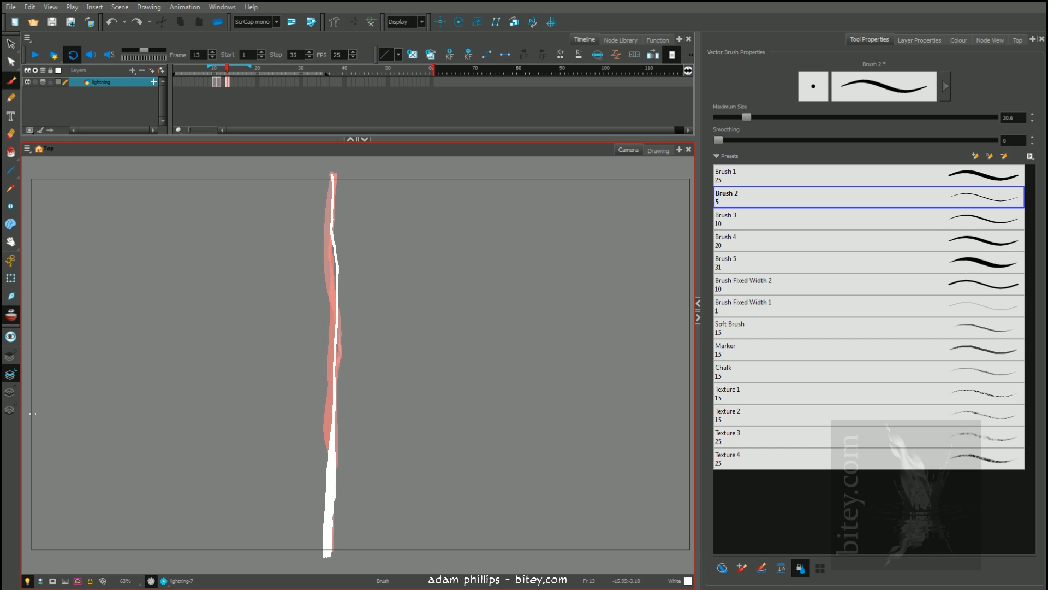
Play the bolt animation in a loop, then stop on frame 11
{"action": "left_click", "coordinate": [56, 114]}
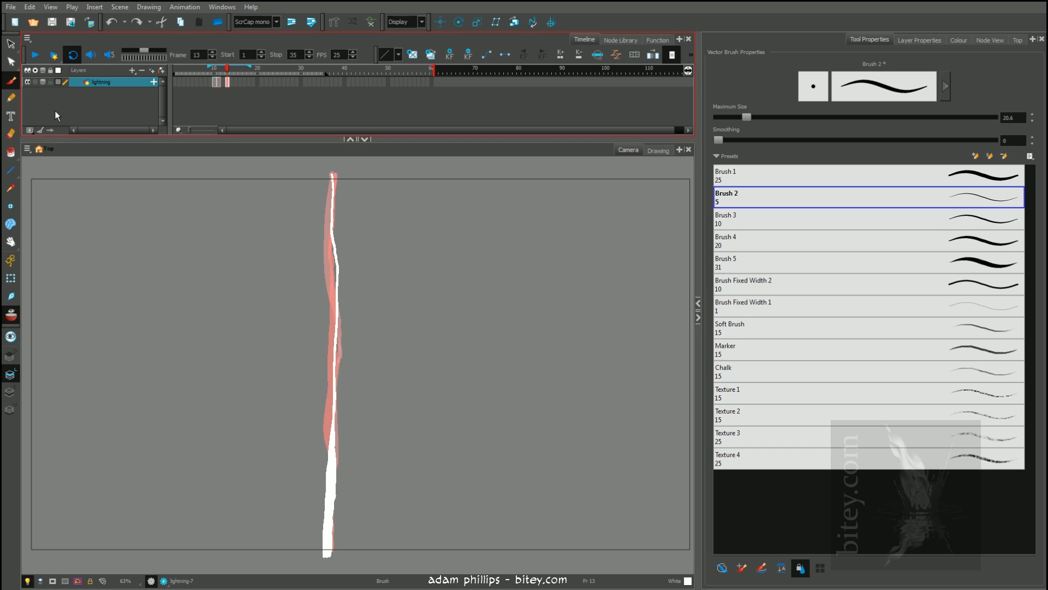
{"action": "left_click", "coordinate": [40, 58]}
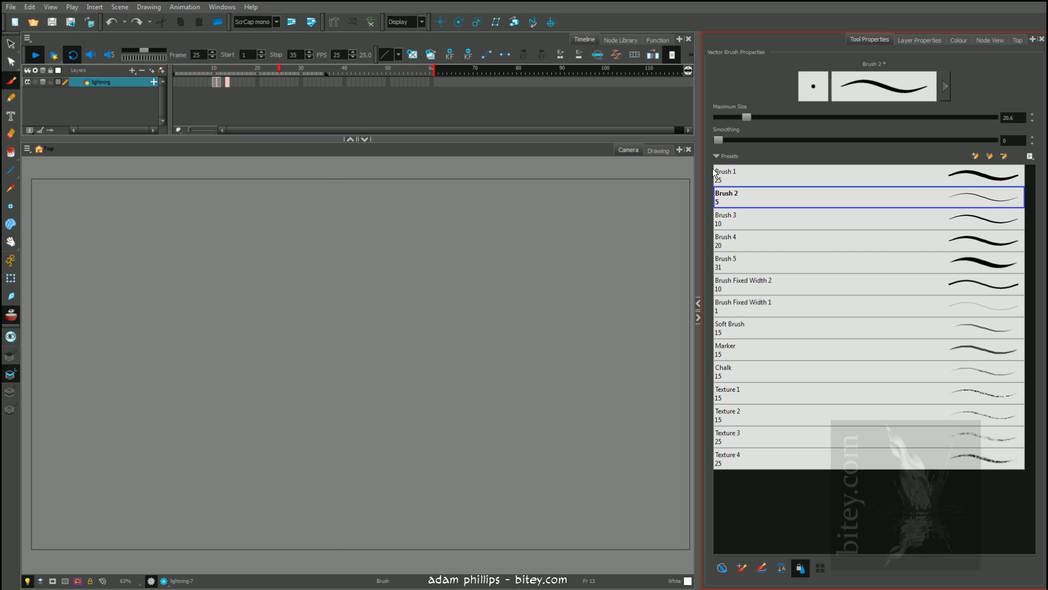
{"action": "left_click", "coordinate": [219, 67]}
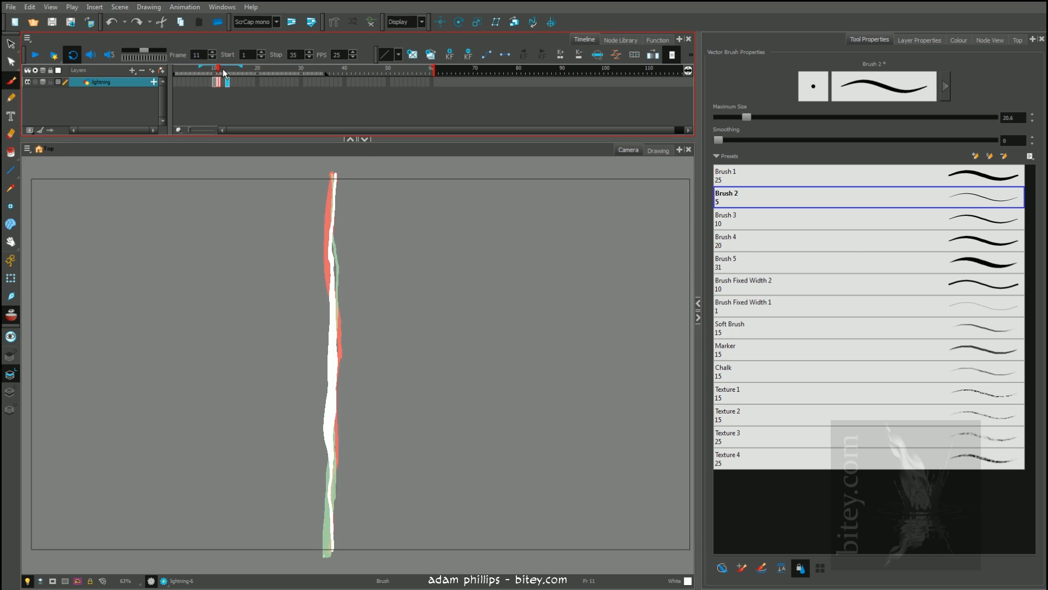
Turn off onion skinning and scrub from frame 11 to frame 13 to view the bolts alone
{"action": "key", "text": "alt+s"}
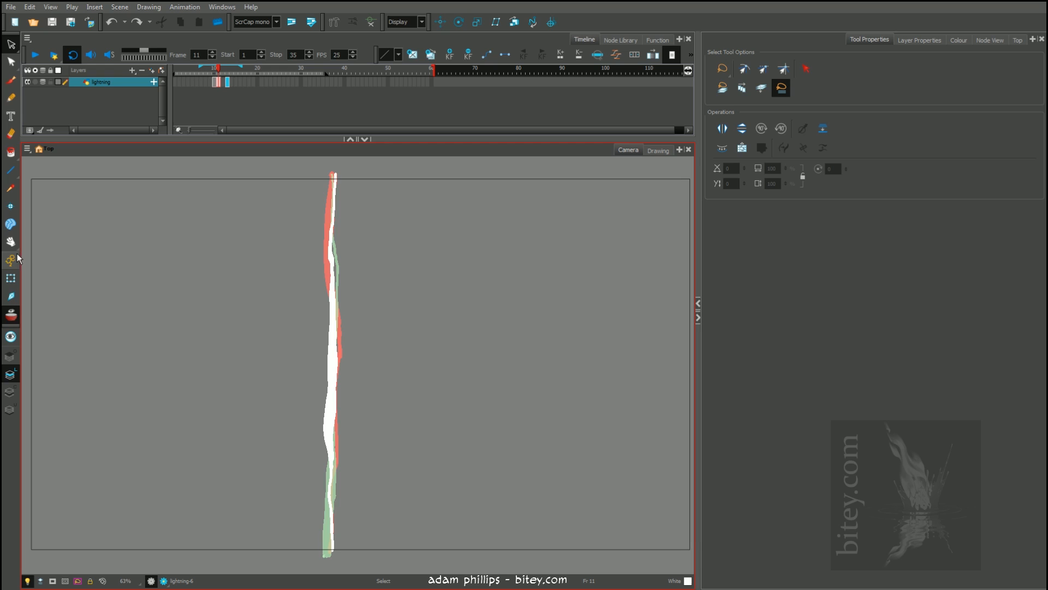
{"action": "left_click", "coordinate": [12, 315]}
{"action": "left_click_drag", "start_coordinate": [220, 68], "coordinate": [226, 67]}
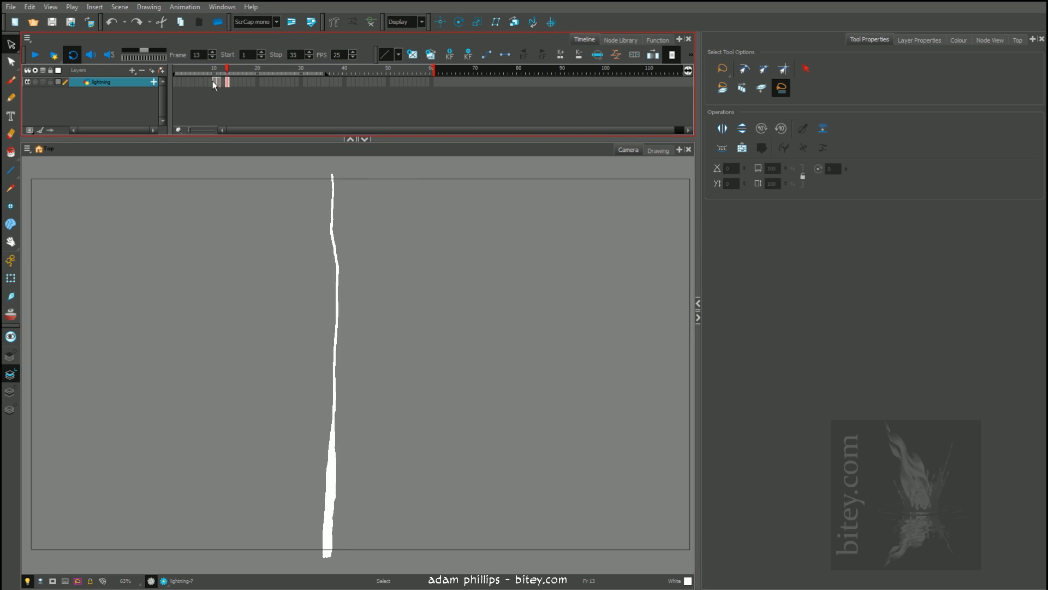
{"action": "mouse_move", "coordinate": [228, 73]}
{"action": "left_mouse_down"}
{"action": "mouse_move", "coordinate": [208, 71]}
{"action": "mouse_move", "coordinate": [227, 74]}
{"action": "left_mouse_up"}
Turn on onion skinning and paint a jagged white spark branching off the right side of the bolt's base on frame 14
{"action": "left_click", "coordinate": [231, 84]}
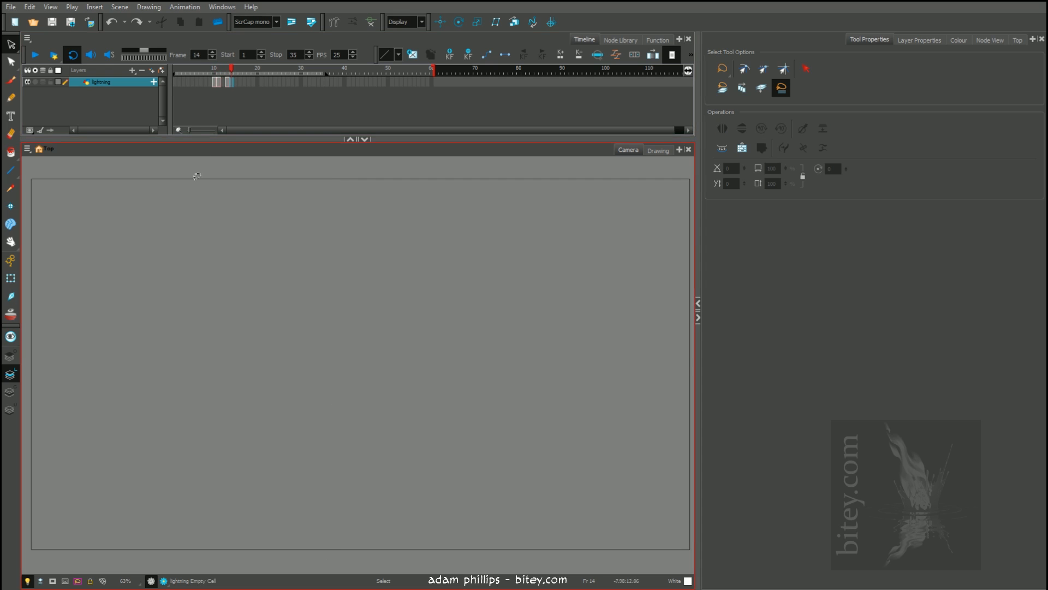
{"action": "key", "text": "alt+b"}
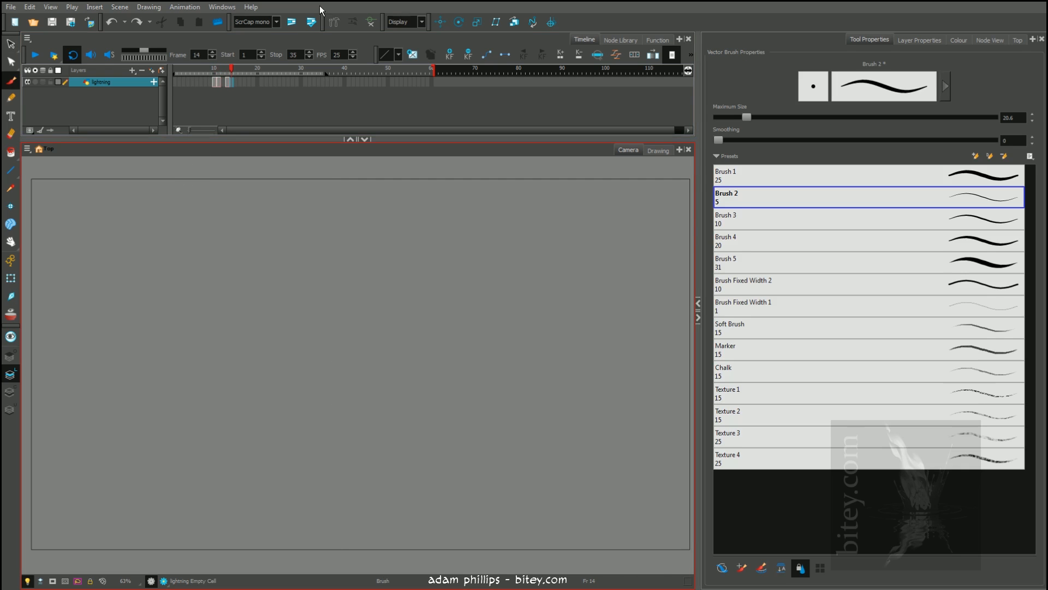
{"action": "left_click", "coordinate": [12, 316]}
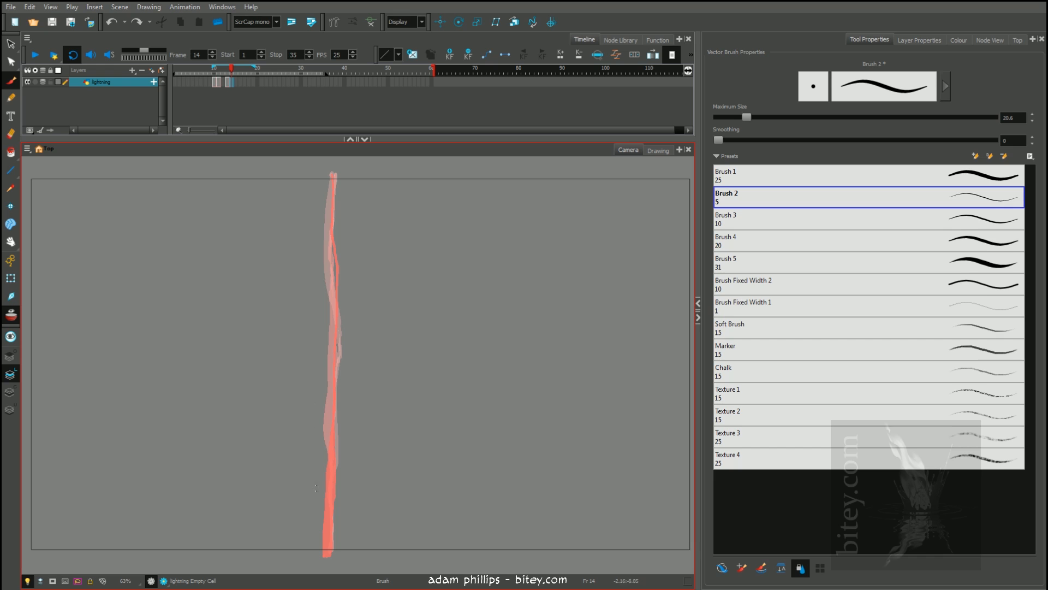
{"action": "key", "text": "comma"}
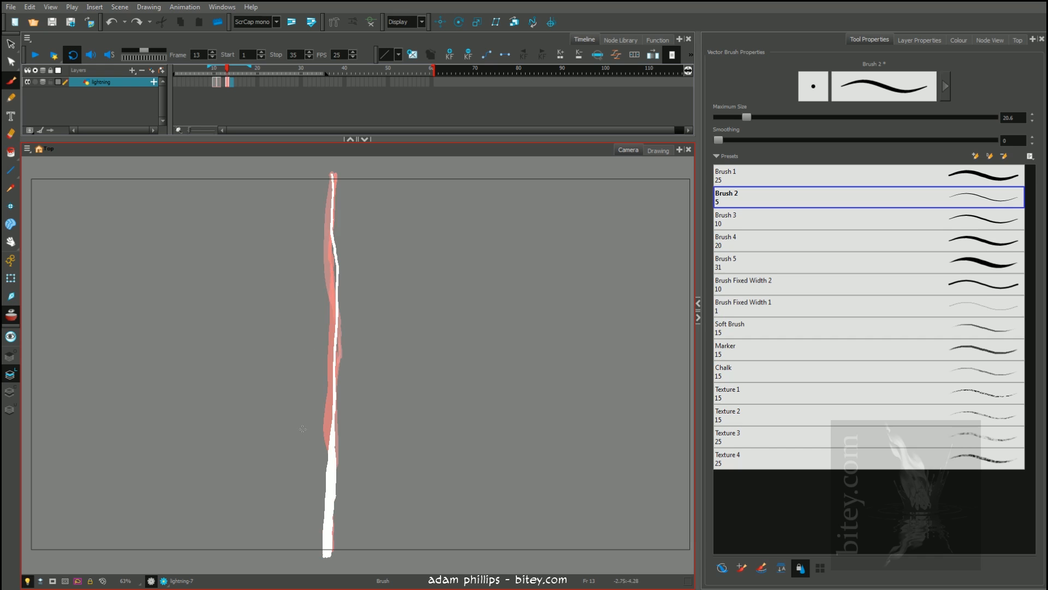
{"action": "key", "text": "period"}
{"action": "key", "text": "comma"}
{"action": "key", "text": "period"}
{"action": "key", "text": "comma"}
{"action": "key", "text": "period"}
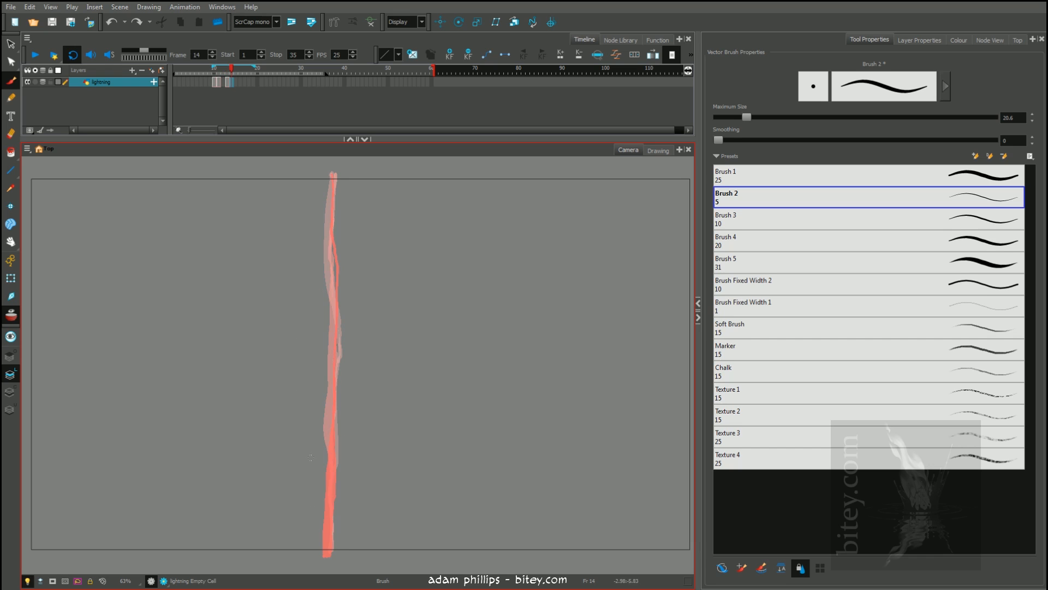
{"action": "mouse_move", "coordinate": [334, 503]}
{"action": "left_mouse_down"}
{"action": "mouse_move", "coordinate": [358, 476]}
{"action": "mouse_move", "coordinate": [338, 518]}
{"action": "mouse_move", "coordinate": [369, 500]}
{"action": "mouse_move", "coordinate": [334, 549]}
{"action": "left_mouse_up"}
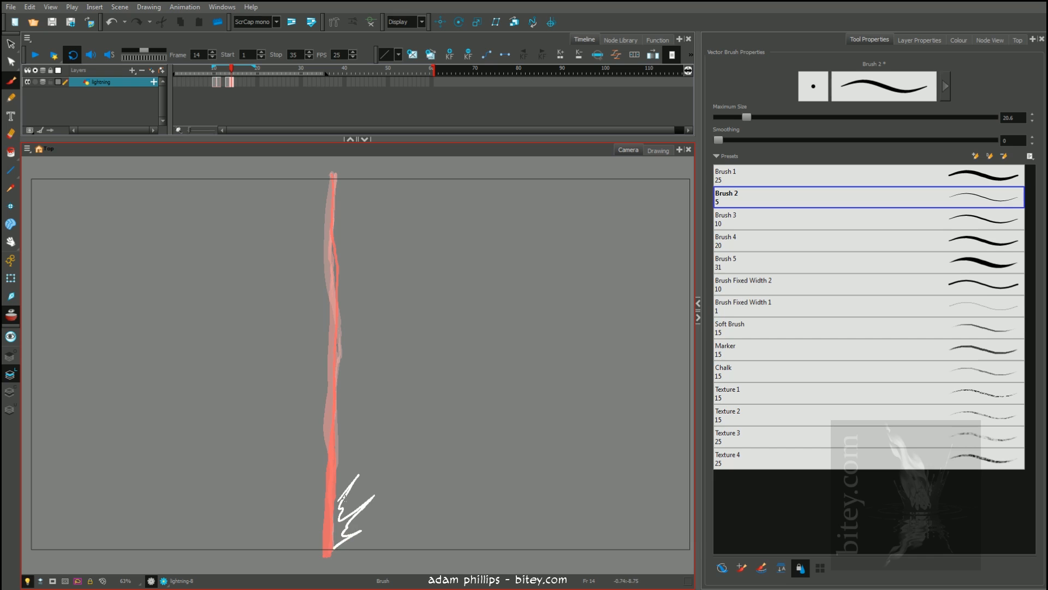
{"action": "mouse_move", "coordinate": [338, 499]}
{"action": "left_mouse_down"}
{"action": "mouse_move", "coordinate": [328, 556]}
{"action": "mouse_move", "coordinate": [334, 544]}
{"action": "left_mouse_up"}
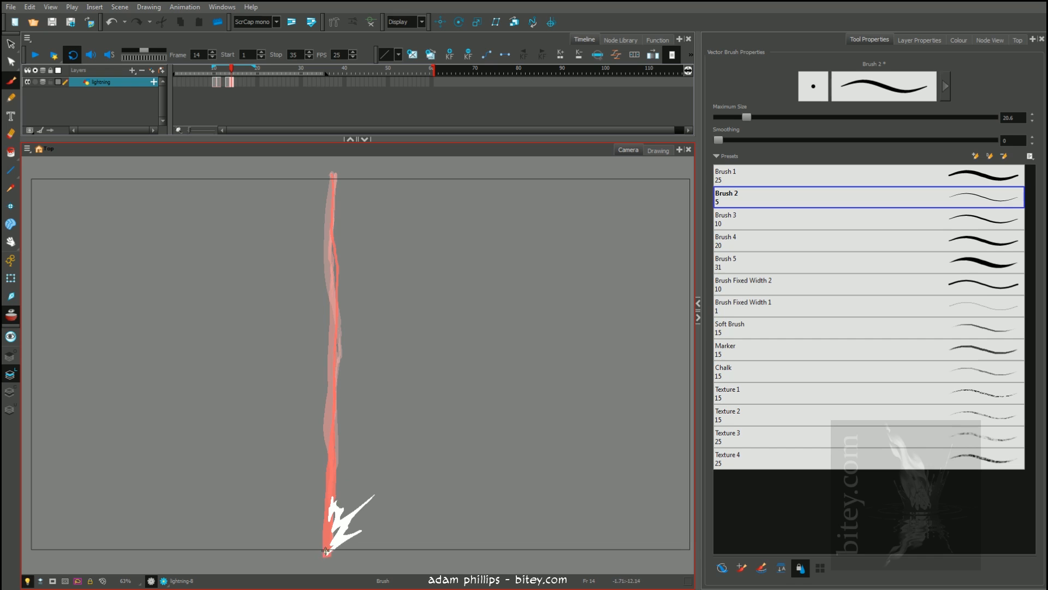
{"action": "left_click_drag", "start_coordinate": [326, 553], "coordinate": [392, 470]}
{"action": "left_click_drag", "start_coordinate": [326, 553], "coordinate": [349, 456]}
{"action": "left_click_drag", "start_coordinate": [328, 552], "coordinate": [398, 509]}
{"action": "key", "text": "ctrl+z"}
{"action": "key", "text": "ctrl+z"}
{"action": "key", "text": "ctrl+z"}
Sketch example spark bursts in the empty area beside the bolt on frame 14 and delete them
{"action": "mouse_move", "coordinate": [458, 371]}
{"action": "left_mouse_down"}
{"action": "mouse_move", "coordinate": [494, 363]}
{"action": "mouse_move", "coordinate": [515, 324]}
{"action": "mouse_move", "coordinate": [511, 365]}
{"action": "mouse_move", "coordinate": [554, 373]}
{"action": "mouse_move", "coordinate": [521, 380]}
{"action": "mouse_move", "coordinate": [559, 419]}
{"action": "mouse_move", "coordinate": [488, 420]}
{"action": "mouse_move", "coordinate": [508, 392]}
{"action": "mouse_move", "coordinate": [467, 410]}
{"action": "mouse_move", "coordinate": [445, 300]}
{"action": "left_mouse_up"}
{"action": "left_click_drag", "start_coordinate": [505, 376], "coordinate": [525, 298]}
{"action": "left_click_drag", "start_coordinate": [496, 372], "coordinate": [595, 366]}
{"action": "left_click_drag", "start_coordinate": [521, 404], "coordinate": [566, 364]}
{"action": "left_click_drag", "start_coordinate": [532, 409], "coordinate": [561, 412]}
{"action": "key", "text": "alt+s"}
{"action": "left_click_drag", "start_coordinate": [537, 268], "coordinate": [579, 415]}
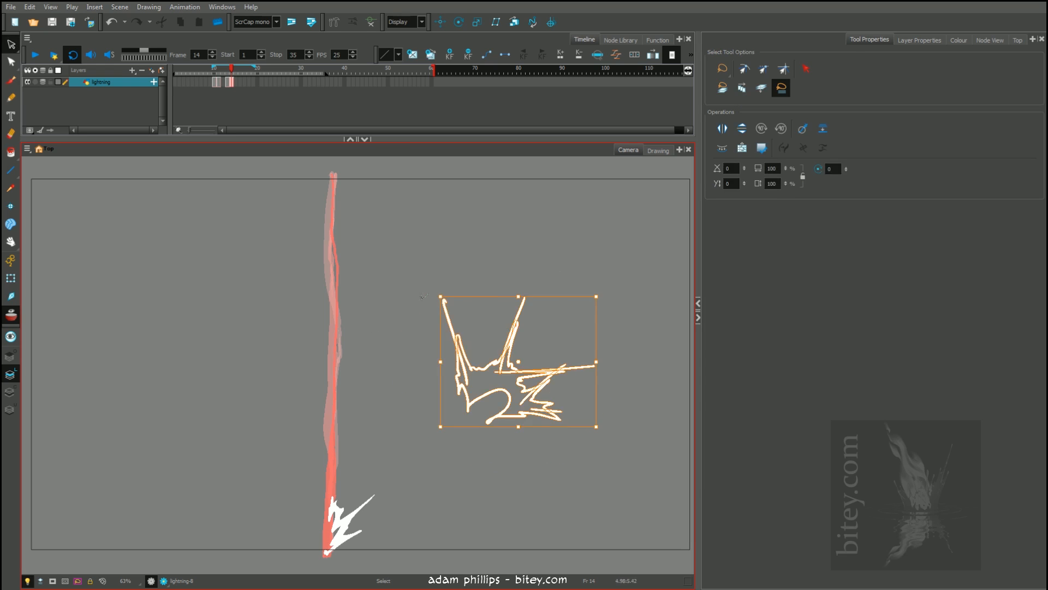
{"action": "key", "text": "Delete"}
{"action": "left_click_drag", "start_coordinate": [378, 447], "coordinate": [393, 514]}
{"action": "key", "text": "Delete"}
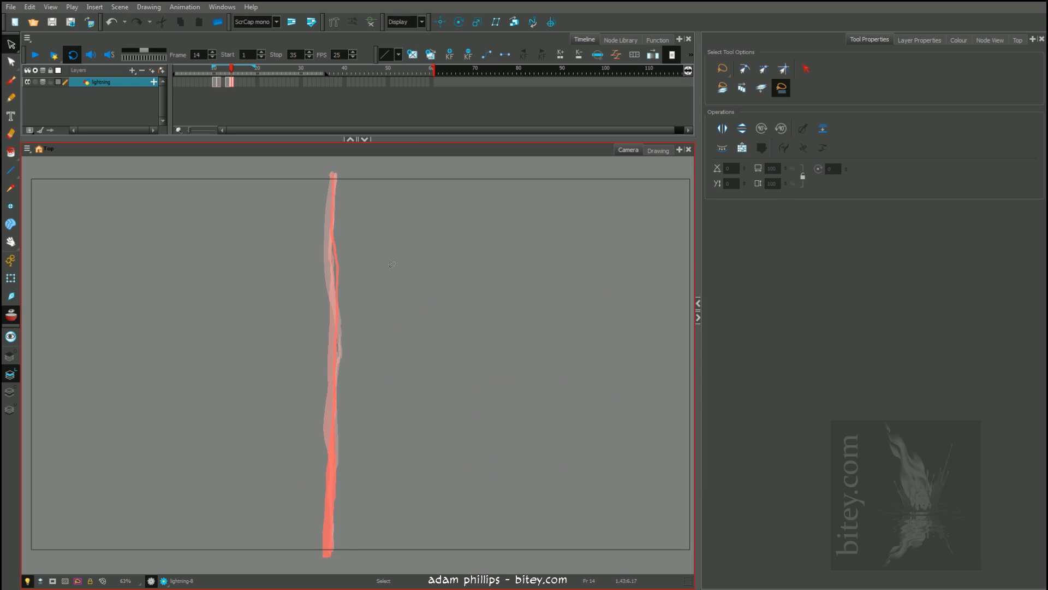
Restore and deselect the deleted spark at the bolt's base, and set the brush's maximum size to 9.5
{"action": "key", "text": "alt+b"}
{"action": "left_click_drag", "start_coordinate": [328, 553], "coordinate": [374, 496]}
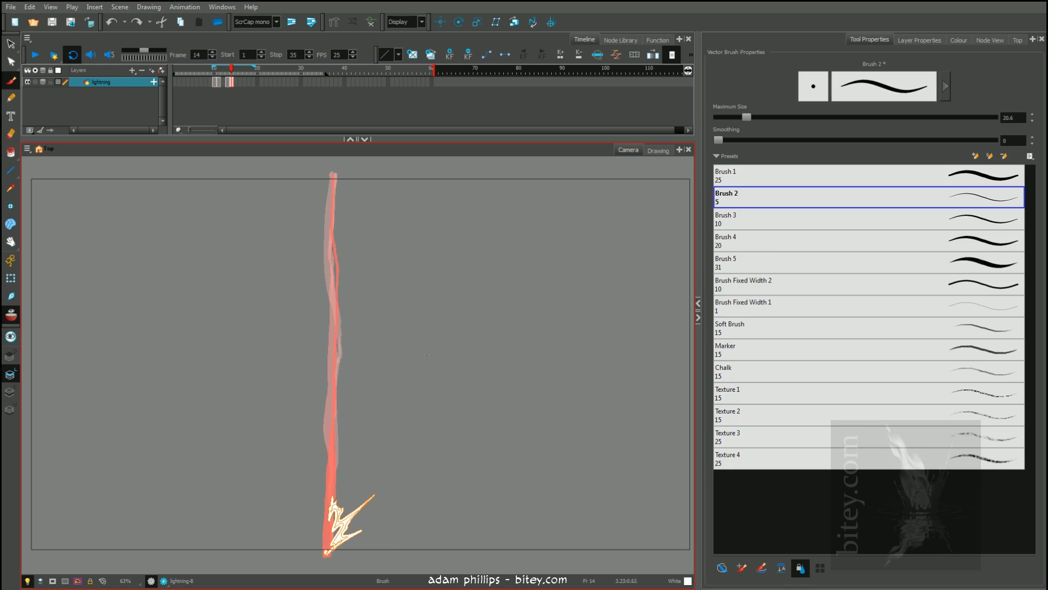
{"action": "left_click", "coordinate": [463, 387]}
{"action": "key", "text": "alt+b"}
{"action": "key", "text": "o"}
{"action": "left_click_drag", "start_coordinate": [337, 437], "coordinate": [362, 487]}
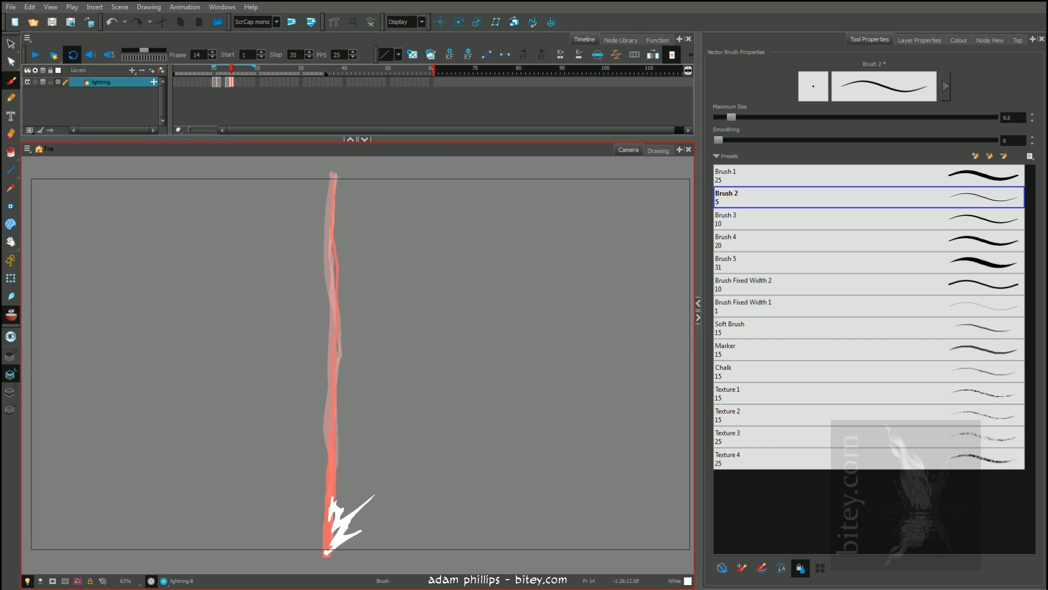
Play the lightning animation in a loop without onion skinning, stop it, and scrub from frame 11 to frame 14
{"action": "key", "text": "comma"}
{"action": "key", "text": "comma"}
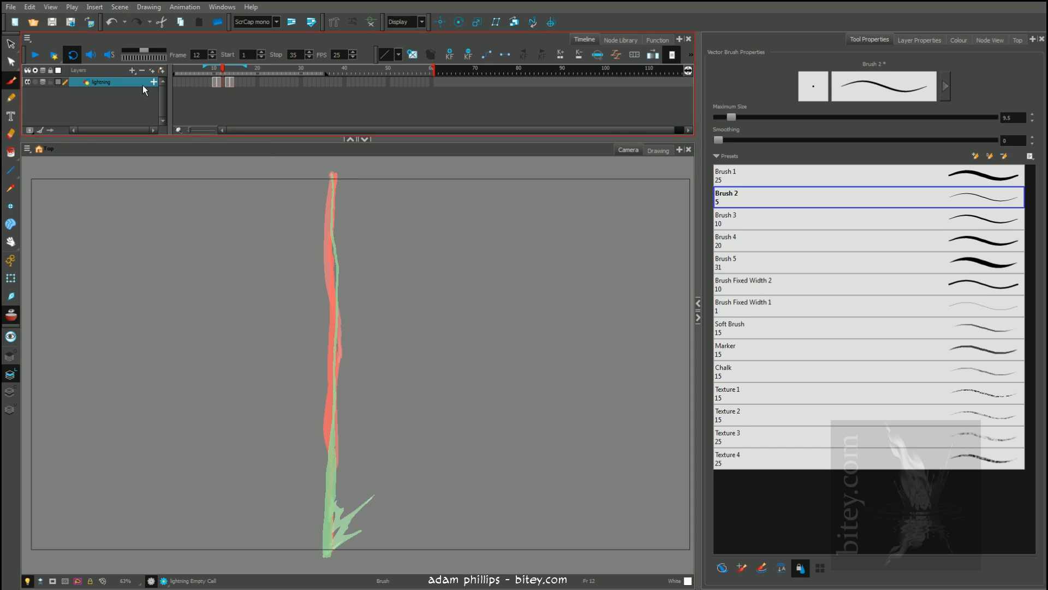
{"action": "key", "text": "Return"}
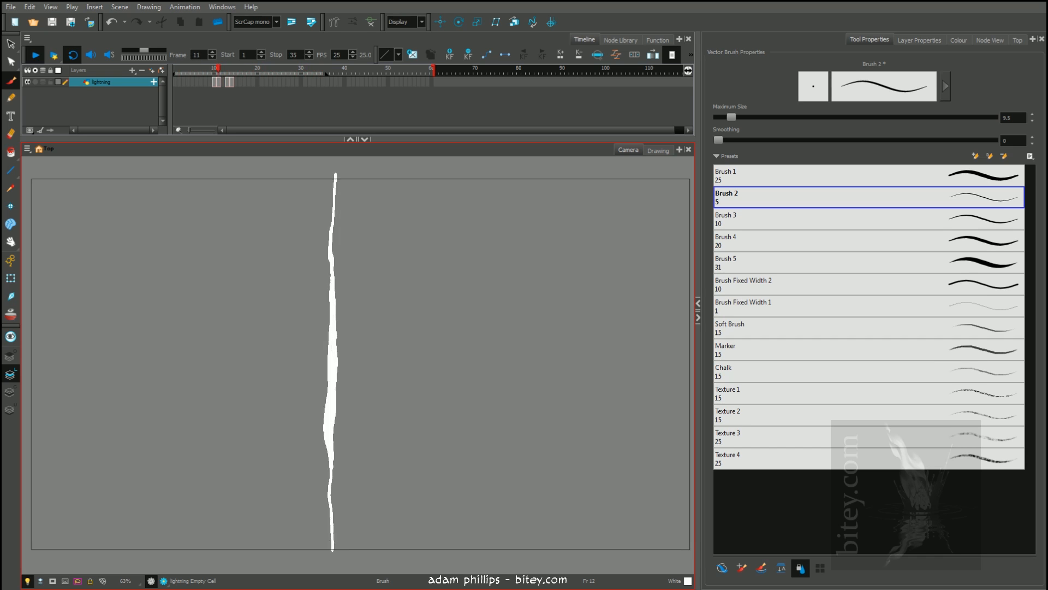
{"action": "left_click", "coordinate": [220, 70]}
{"action": "mouse_move", "coordinate": [219, 70]}
{"action": "left_mouse_down"}
{"action": "mouse_move", "coordinate": [204, 68]}
{"action": "mouse_move", "coordinate": [233, 70]}
{"action": "left_mouse_up"}
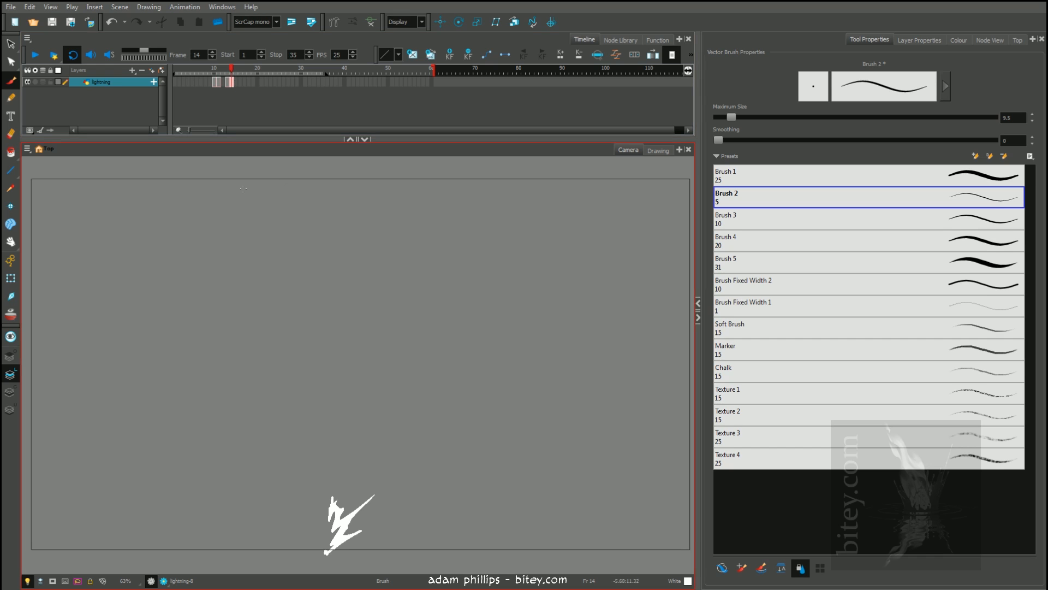
Paint a short streak beyond the spark's outer tip on frame 15 with onion skinning on, and compare it with frame 14
{"action": "left_click", "coordinate": [230, 82]}
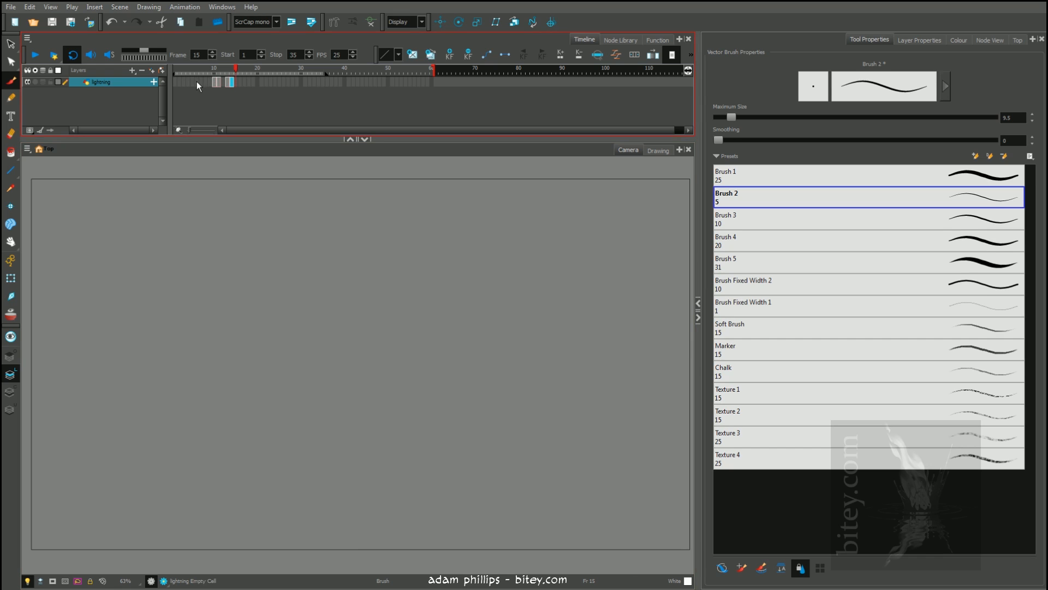
{"action": "left_click_drag", "start_coordinate": [334, 175], "coordinate": [325, 555]}
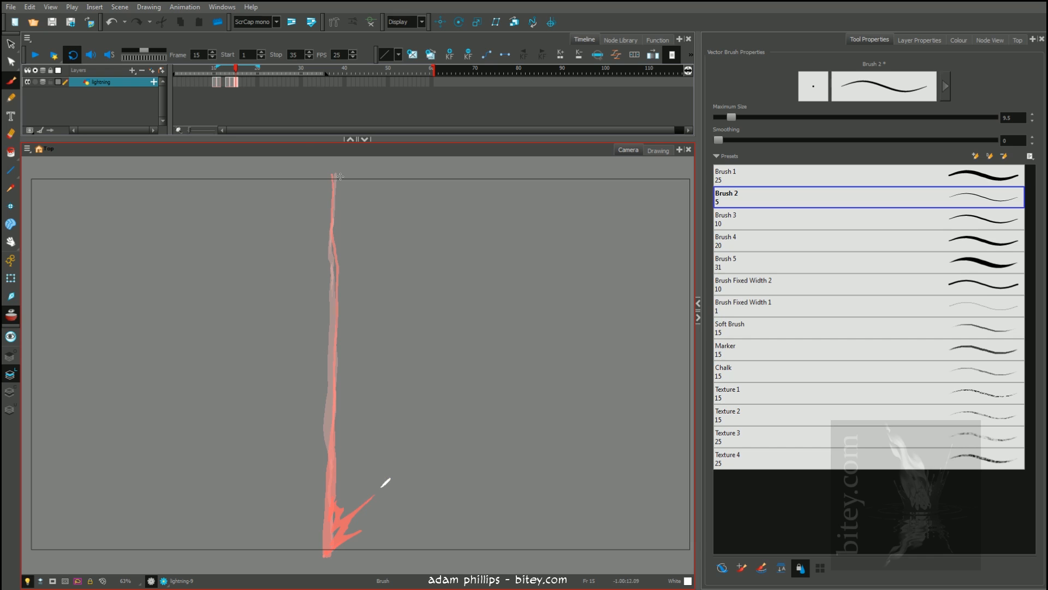
{"action": "key", "text": "comma"}
{"action": "key", "text": "comma"}
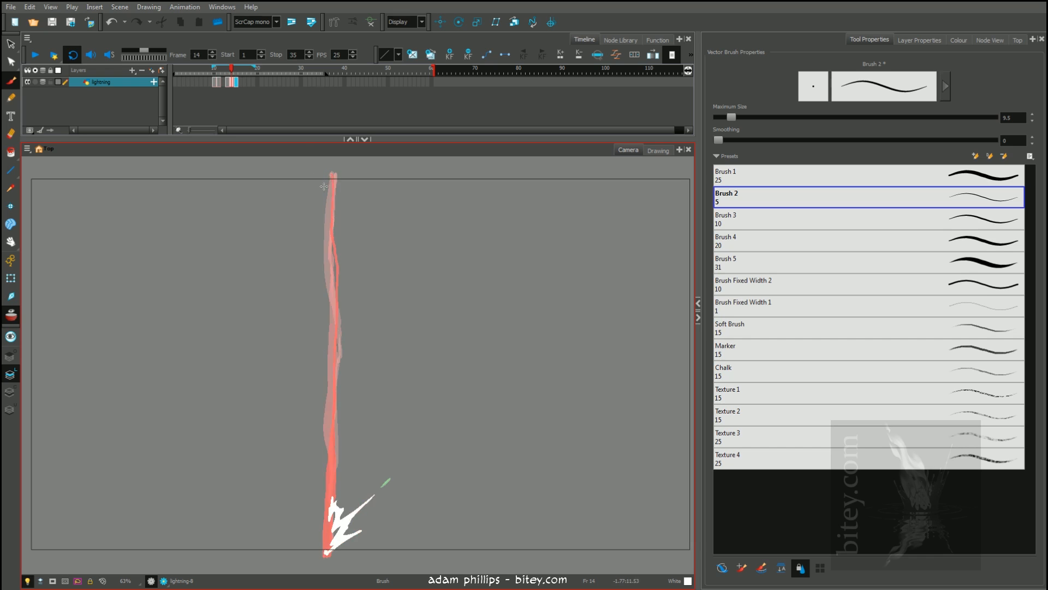
{"action": "key", "text": "period"}
{"action": "key", "text": "period"}
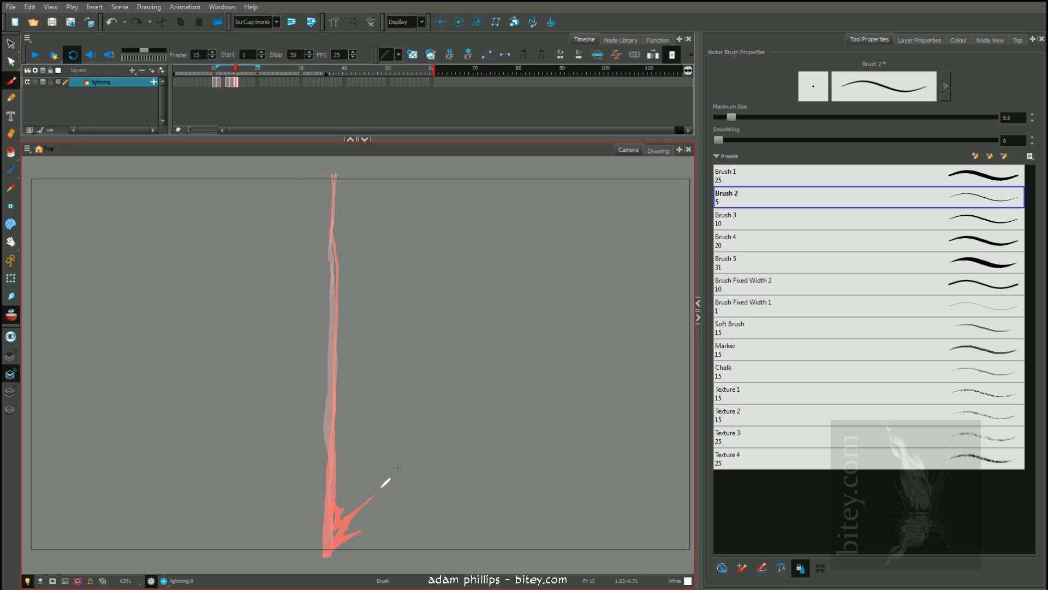
Extend onion skinning back to frame 10 and paint a thick full-height bolt on frame 19 with a brush size of 70.1
{"action": "left_click", "coordinate": [240, 82]}
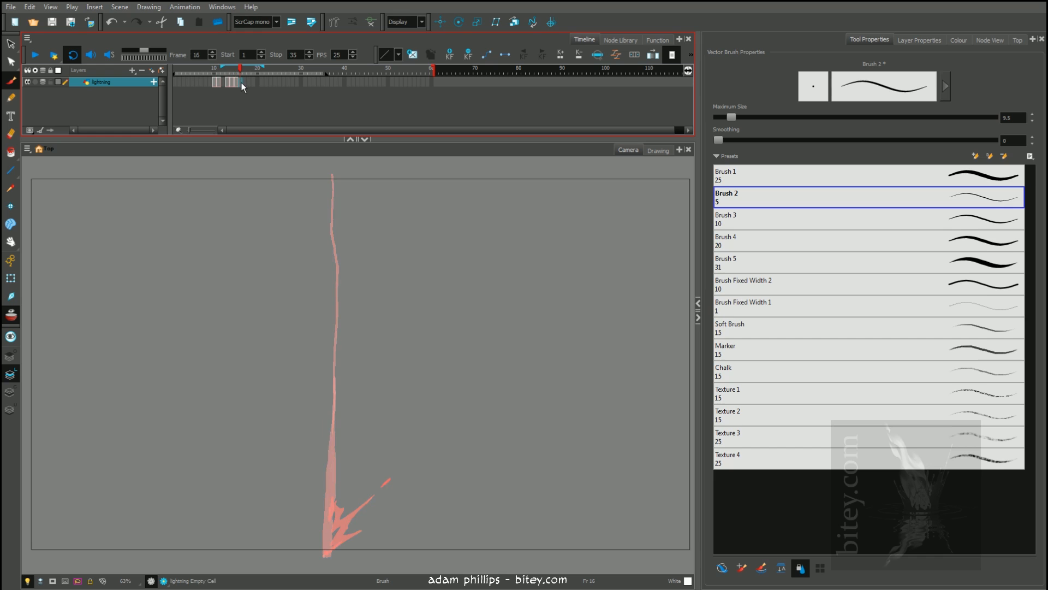
{"action": "left_click", "coordinate": [247, 82]}
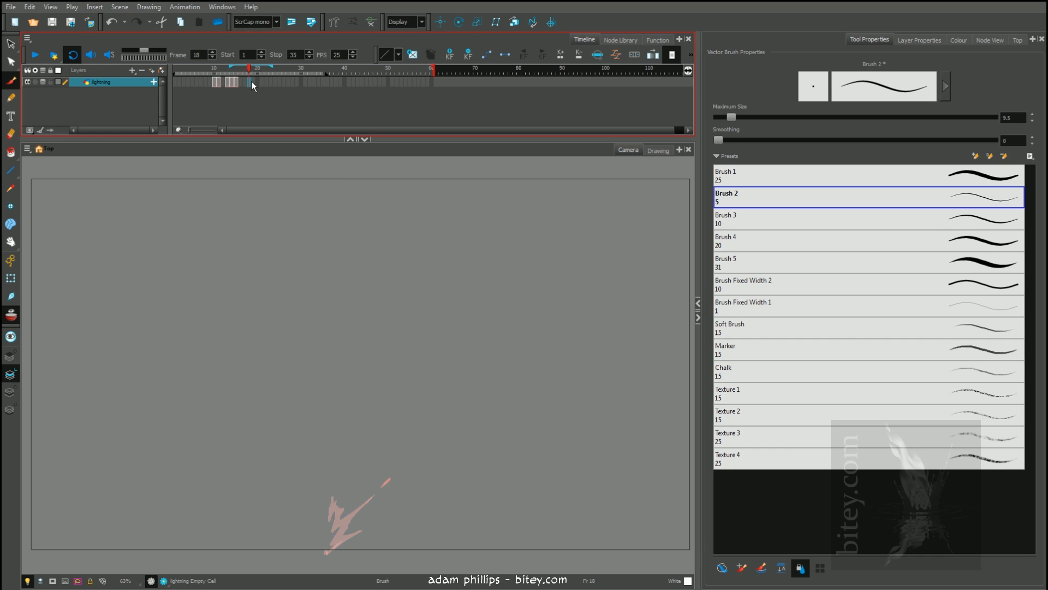
{"action": "left_click", "coordinate": [253, 82]}
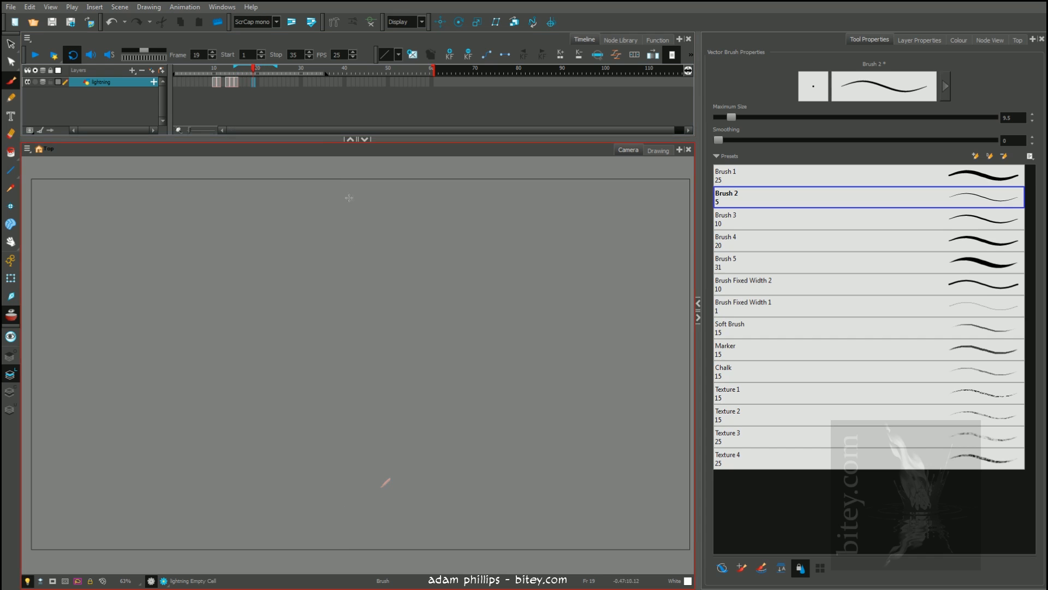
{"action": "left_click_drag", "start_coordinate": [231, 63], "coordinate": [213, 66]}
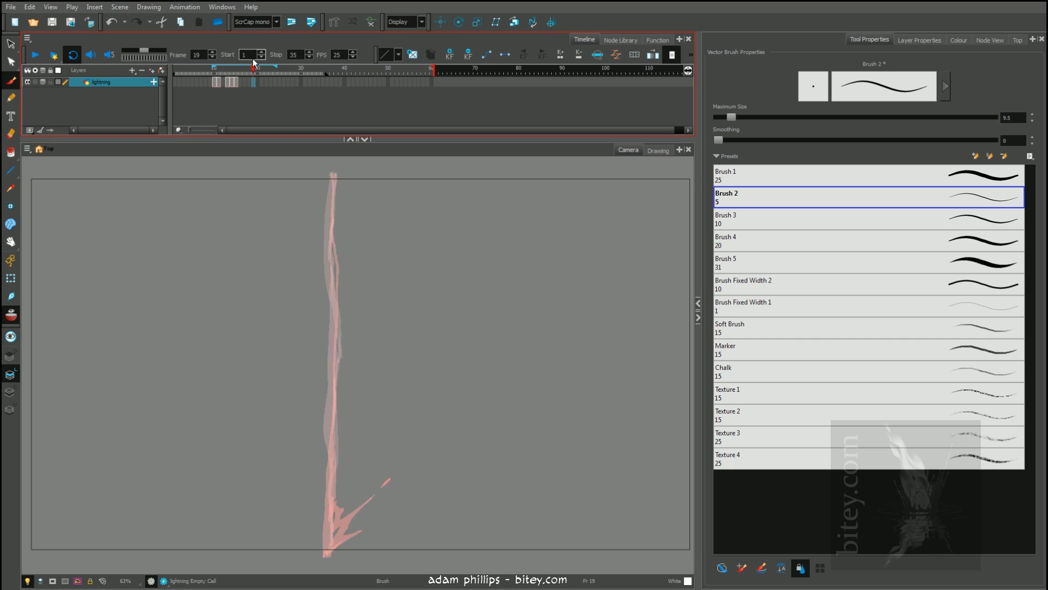
{"action": "key", "text": "o"}
{"action": "left_click_drag", "start_coordinate": [314, 242], "coordinate": [324, 241]}
{"action": "left_click_drag", "start_coordinate": [330, 171], "coordinate": [331, 552]}
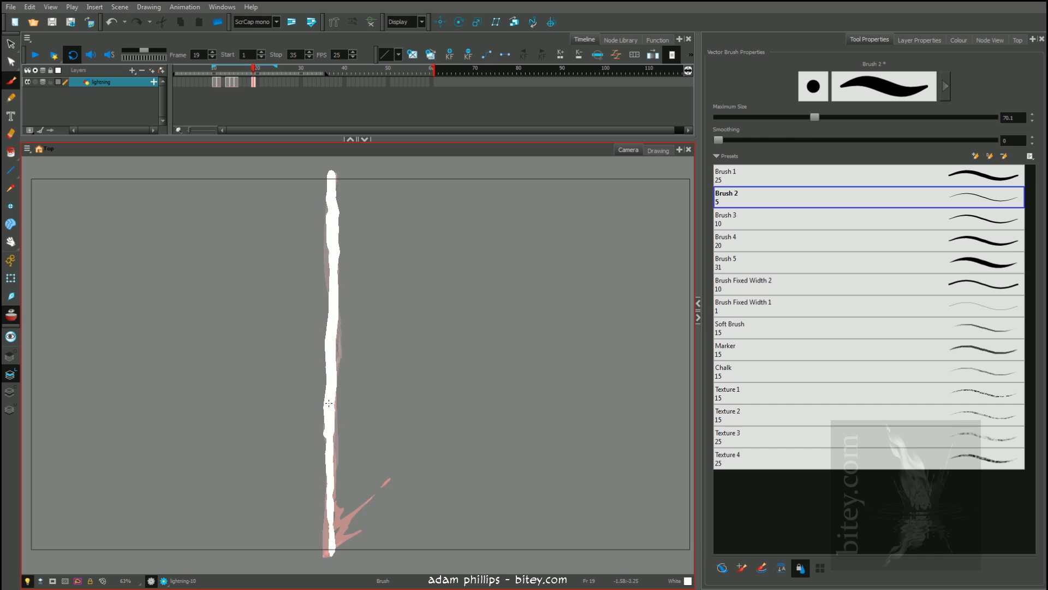
Set the brush size to 9.4, try a thin stroke along the upper edge of frame 19's bolt, and undo it
{"action": "key", "text": "alt+s"}
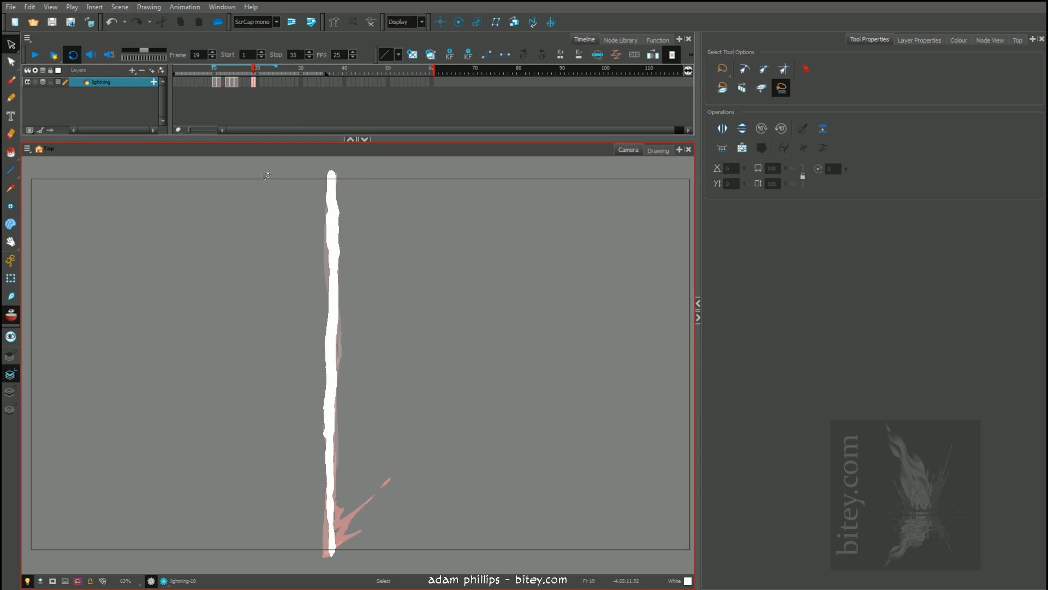
{"action": "key", "text": "alt+b"}
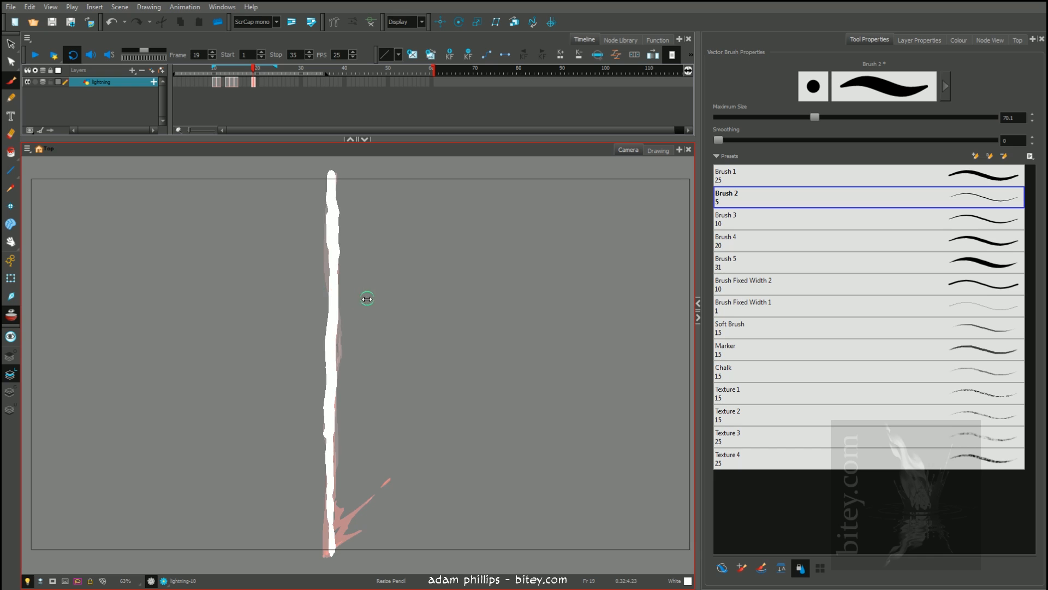
{"action": "left_click_drag", "start_coordinate": [363, 305], "coordinate": [342, 305]}
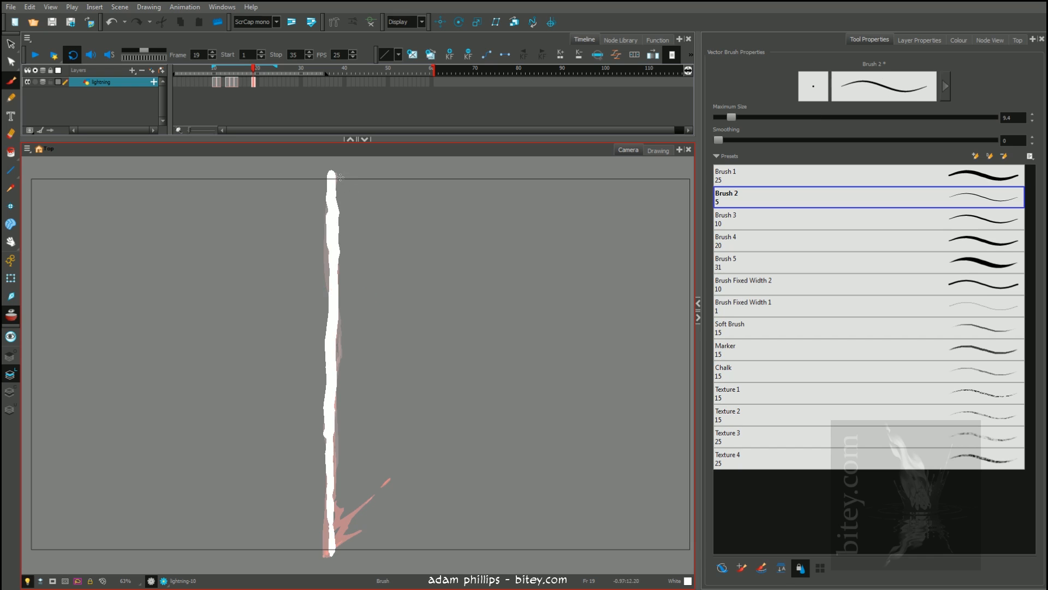
{"action": "left_click_drag", "start_coordinate": [341, 174], "coordinate": [336, 218]}
{"action": "key", "text": "ctrl+z"}
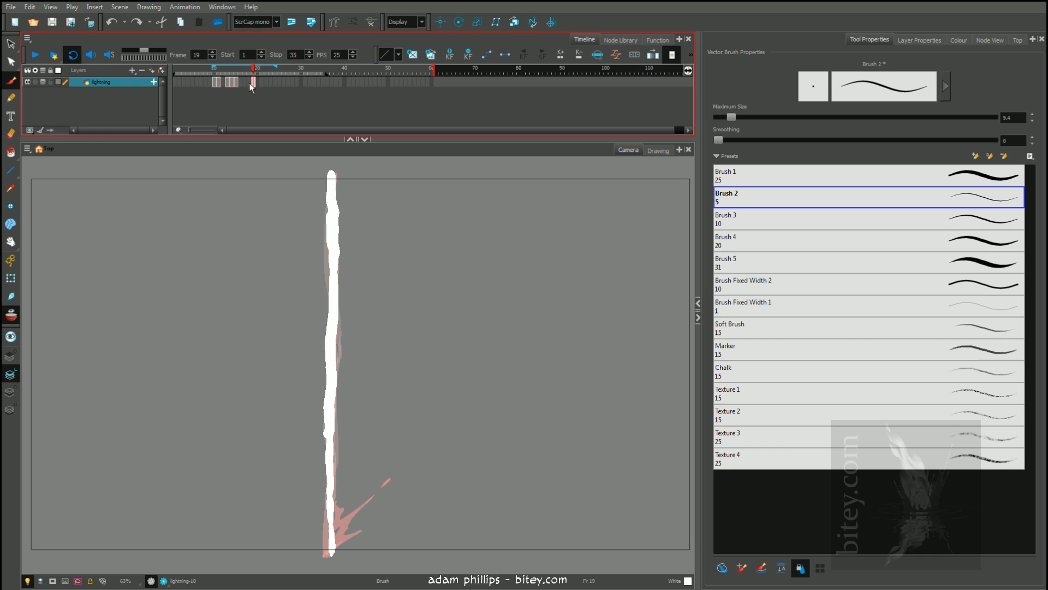
Turn off onion skinning, play the animation with the thick second bolt, and stop on frame 19
{"action": "left_click", "coordinate": [8, 318]}
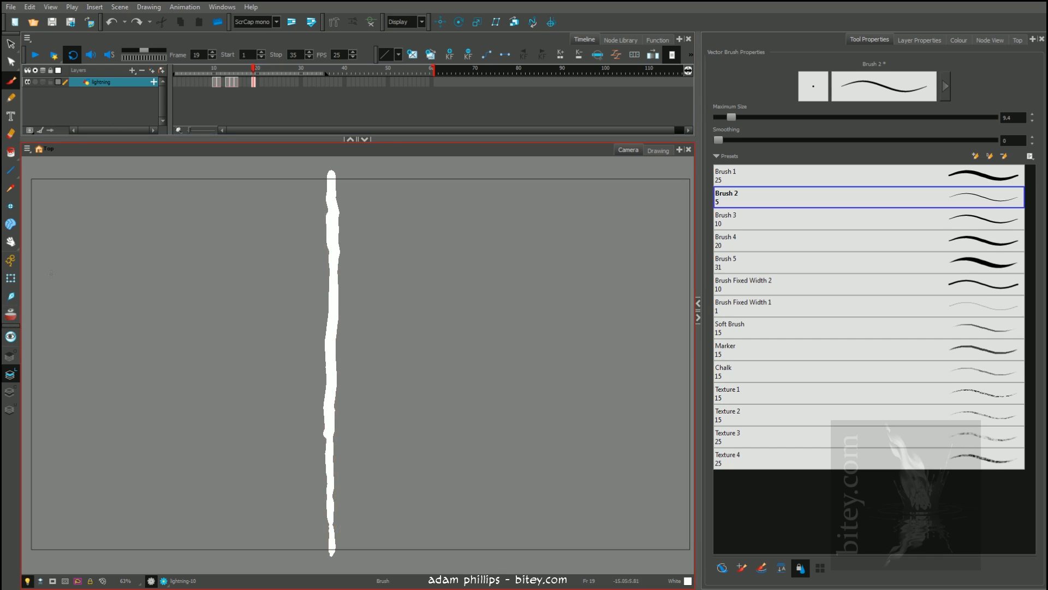
{"action": "left_click", "coordinate": [205, 68]}
{"action": "key", "text": "Return"}
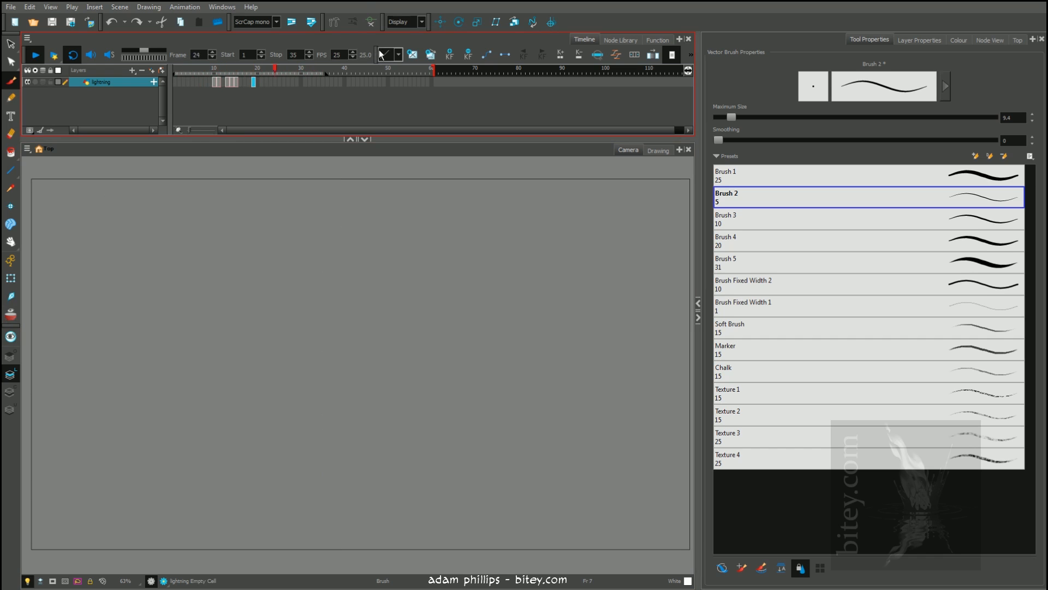
{"action": "left_click", "coordinate": [262, 68]}
{"action": "left_click", "coordinate": [253, 71]}
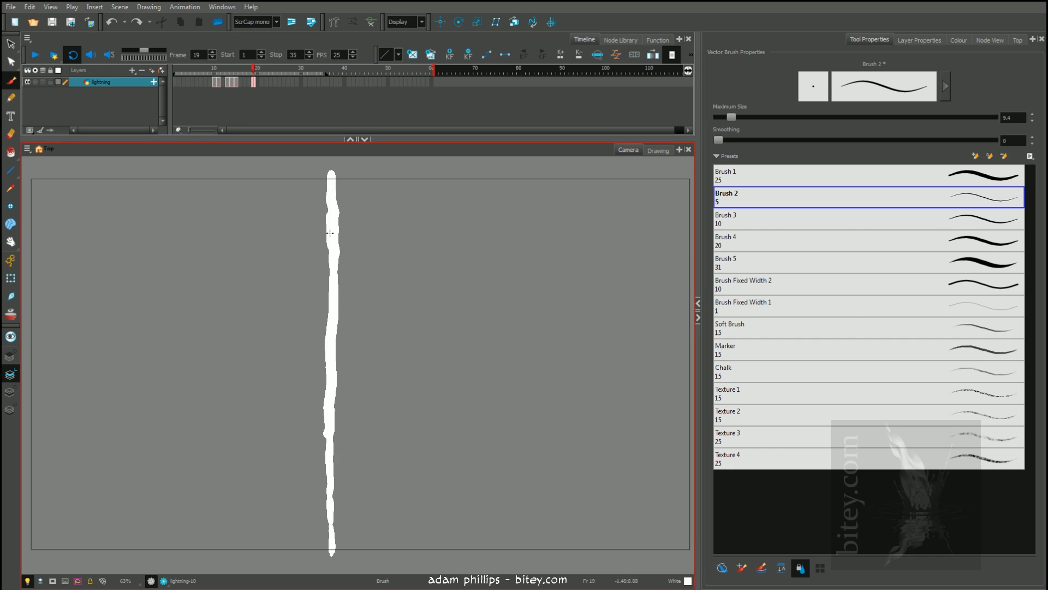
{"action": "left_click", "coordinate": [251, 69]}
Turn on onion skinning and paint a thinner full-height bolt over the thick one on frame 20 with a brush size of 14.9
{"action": "left_click", "coordinate": [254, 82]}
{"action": "left_click", "coordinate": [256, 81]}
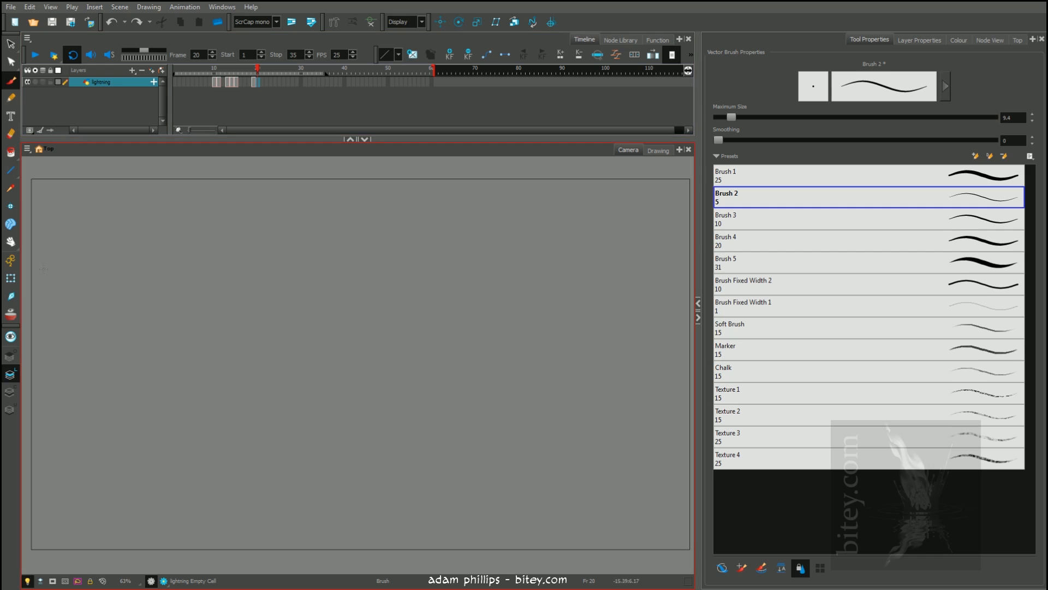
{"action": "left_click_drag", "start_coordinate": [331, 172], "coordinate": [329, 555]}
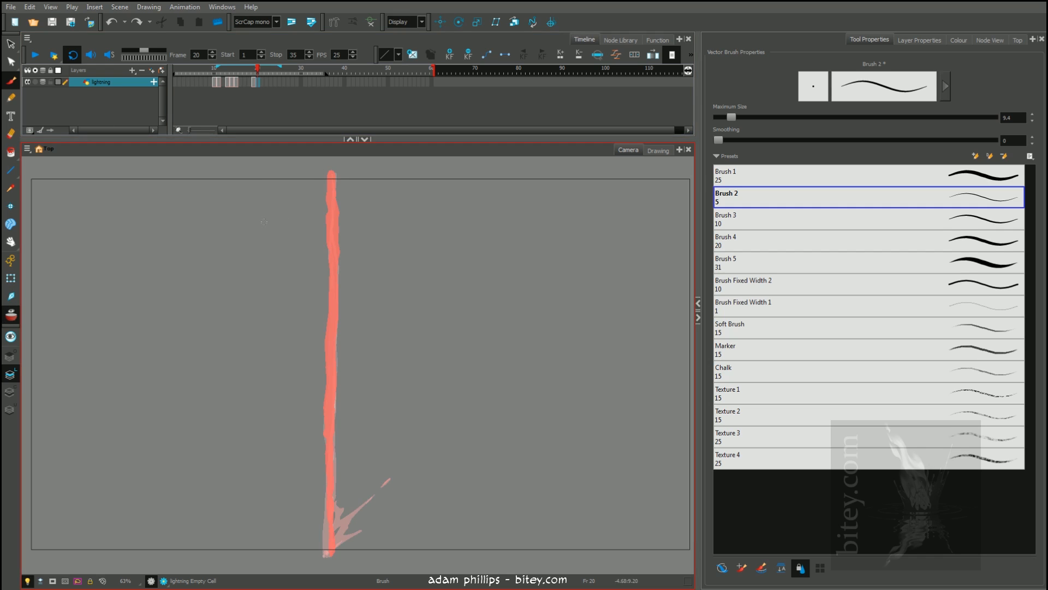
{"action": "key", "text": "o"}
{"action": "left_click_drag", "start_coordinate": [278, 232], "coordinate": [282, 239]}
{"action": "left_click_drag", "start_coordinate": [333, 174], "coordinate": [328, 360]}
{"action": "left_click_drag", "start_coordinate": [328, 388], "coordinate": [329, 555]}
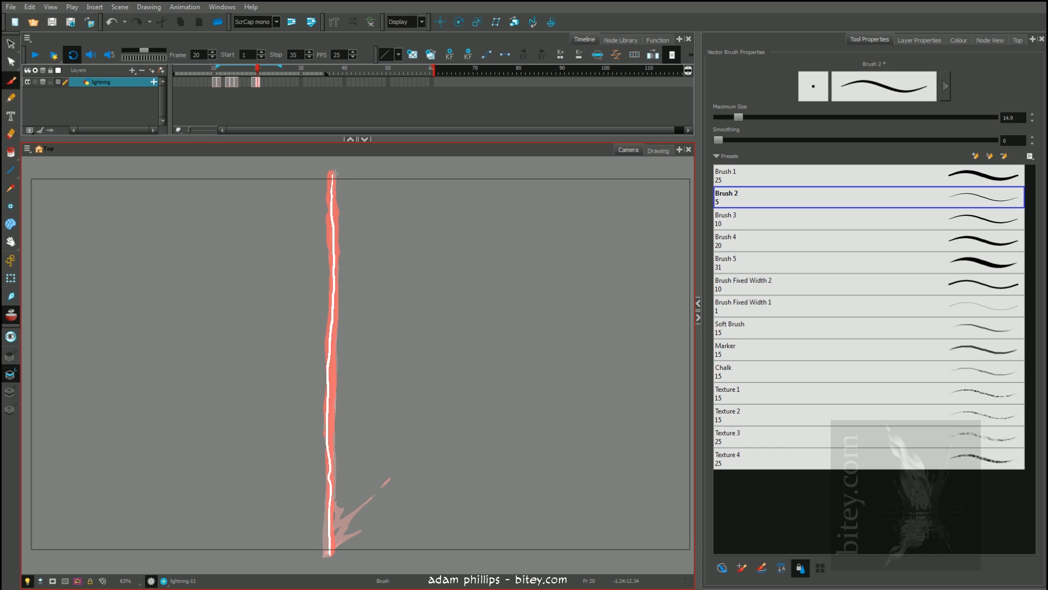
{"action": "left_click_drag", "start_coordinate": [333, 179], "coordinate": [327, 445]}
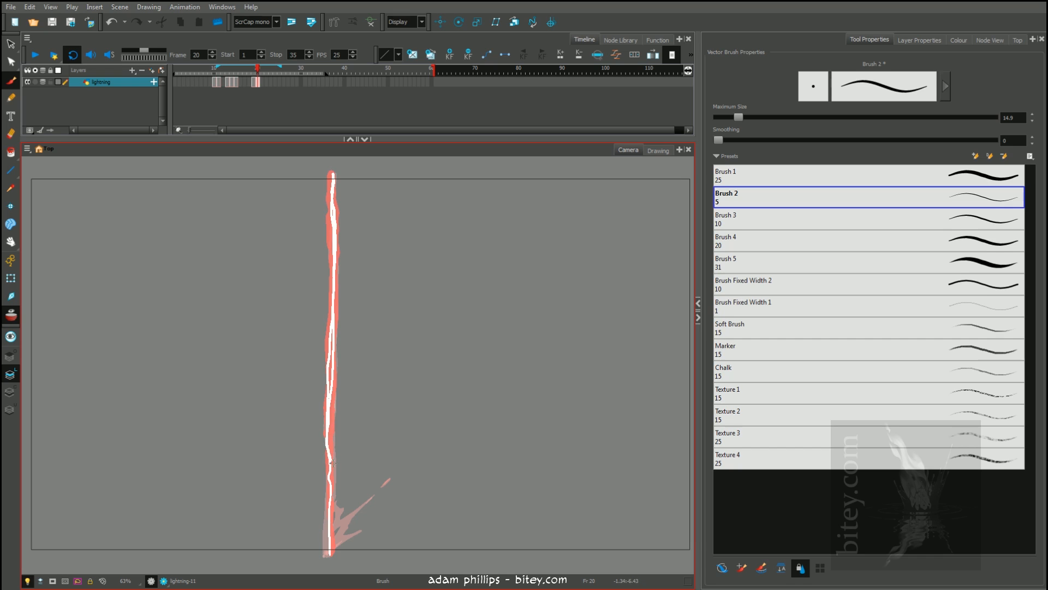
Fill the gaps between the brush strokes of the bolt on frame 20 with white
{"action": "key", "text": "alt+i"}
{"action": "mouse_move", "coordinate": [276, 406]}
{"action": "left_mouse_down"}
{"action": "mouse_move", "coordinate": [466, 405]}
{"action": "mouse_move", "coordinate": [262, 251]}
{"action": "left_mouse_up"}
{"action": "key", "text": "alt+s"}
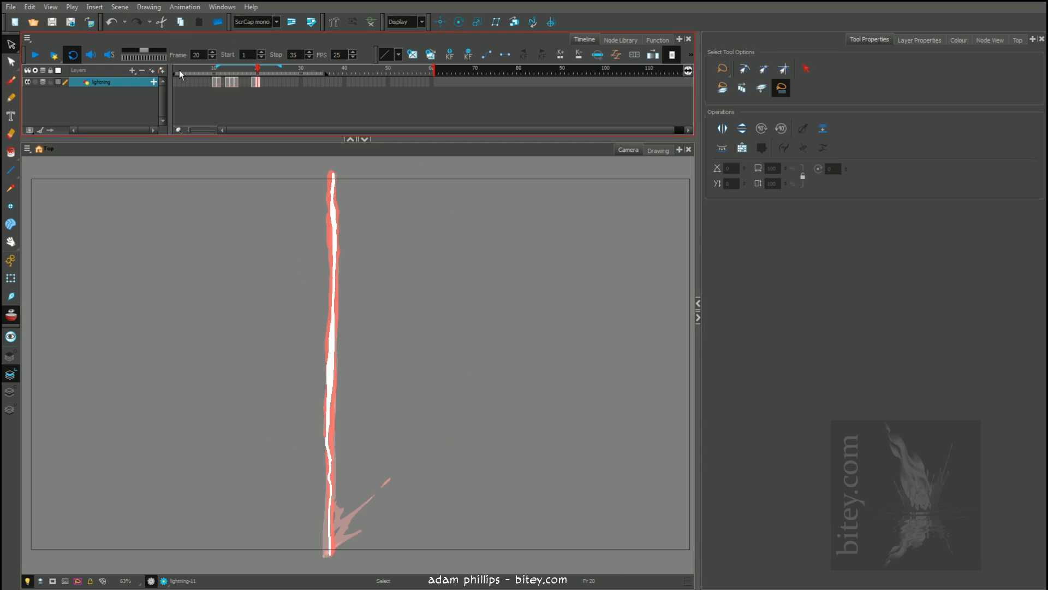
Reduce the onion skin range on frame 21 and paint small broken fragments along the previous bolt with the brush
{"action": "left_click", "coordinate": [254, 84]}
{"action": "left_click", "coordinate": [257, 83]}
{"action": "left_click", "coordinate": [261, 82]}
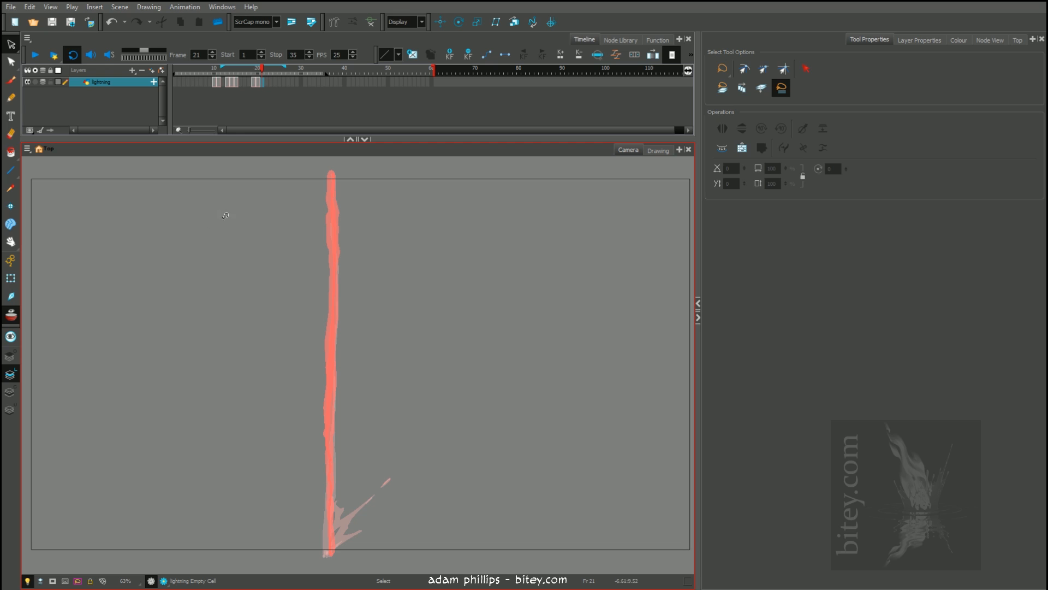
{"action": "key", "text": "alt+b"}
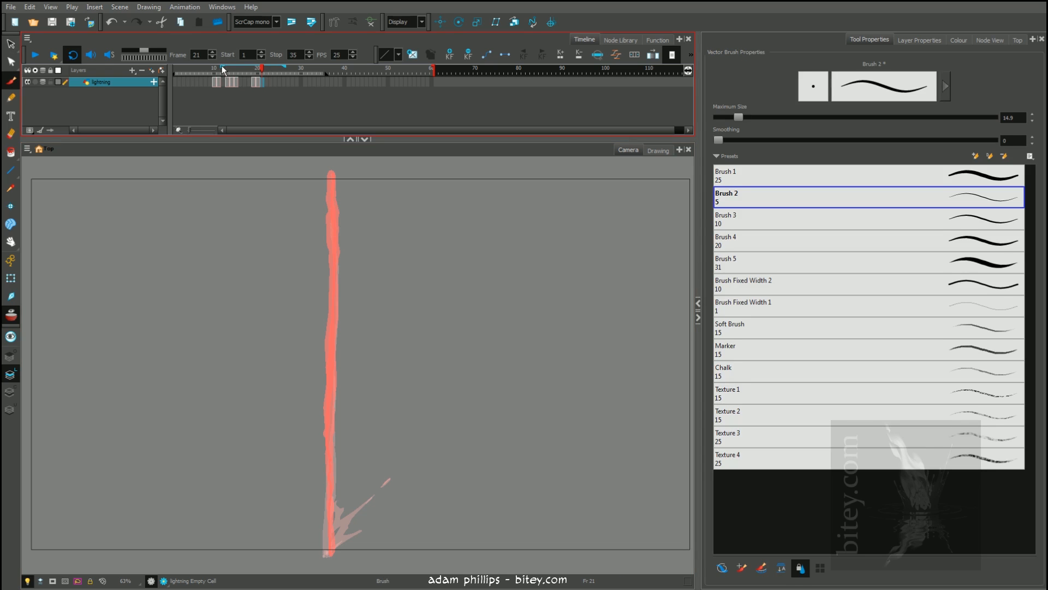
{"action": "left_click_drag", "start_coordinate": [222, 66], "coordinate": [247, 67]}
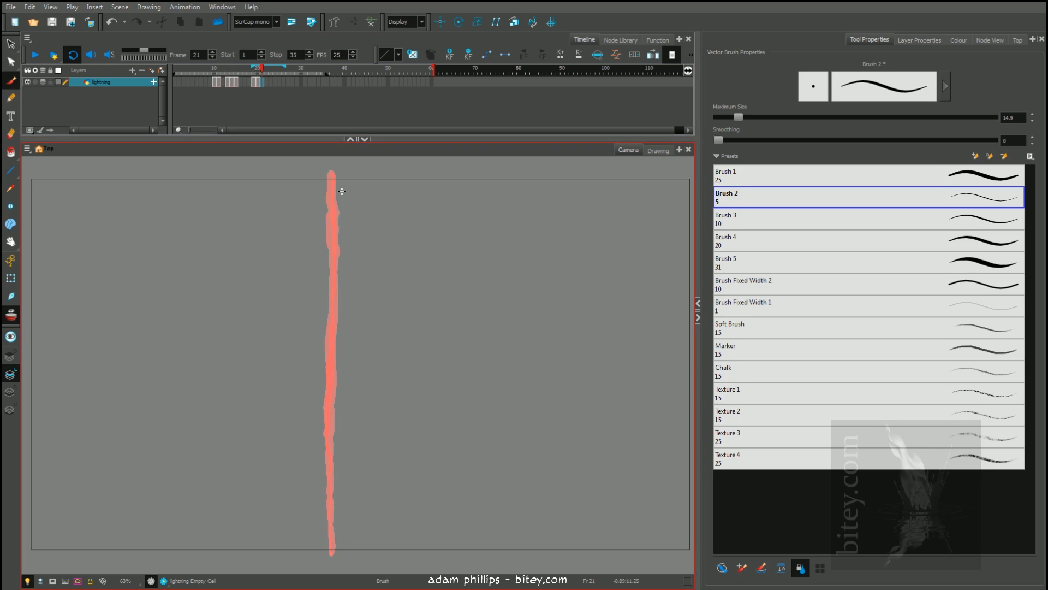
{"action": "left_click_drag", "start_coordinate": [332, 179], "coordinate": [332, 191]}
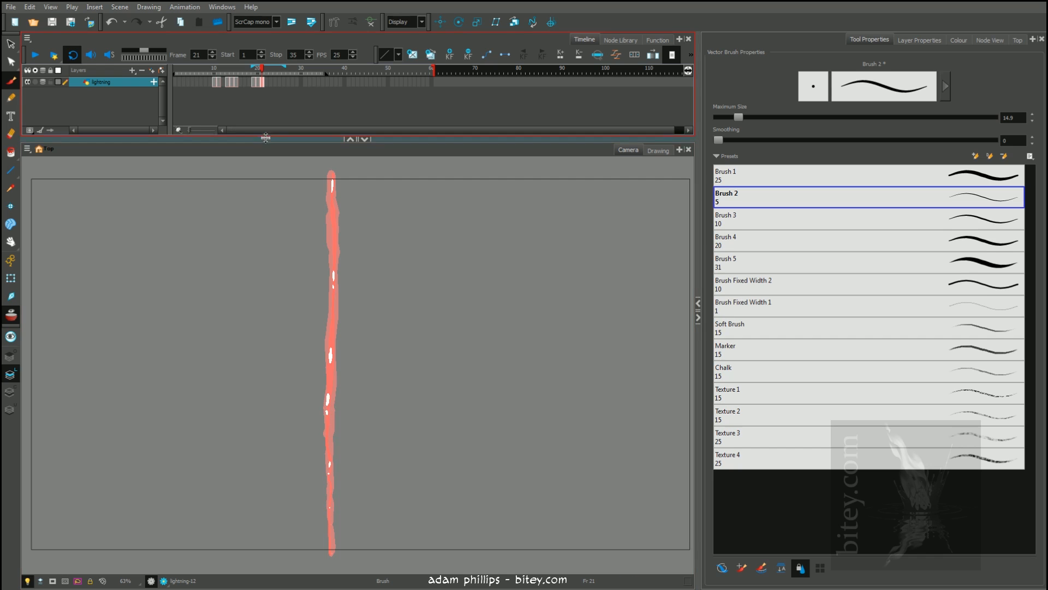
Turn off onion skinning, play the animation with the bolt breaking into fragments, and stop it
{"action": "left_click", "coordinate": [11, 316]}
{"action": "key", "text": "Return"}
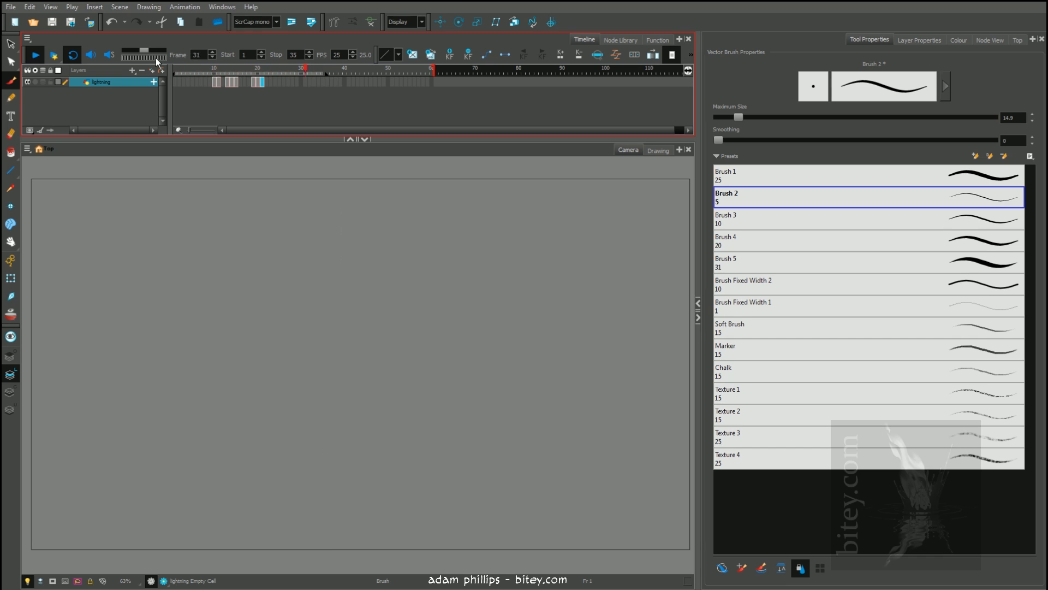
{"action": "key", "text": "Return"}
Shift the drawings on frames 20 and 21 one frame later and clear the exposure on frame 20
{"action": "mouse_move", "coordinate": [209, 71]}
{"action": "left_mouse_down"}
{"action": "mouse_move", "coordinate": [225, 72]}
{"action": "mouse_move", "coordinate": [211, 66]}
{"action": "left_mouse_up"}
{"action": "mouse_move", "coordinate": [213, 70]}
{"action": "left_mouse_down"}
{"action": "mouse_move", "coordinate": [275, 81]}
{"action": "mouse_move", "coordinate": [261, 87]}
{"action": "left_mouse_up"}
{"action": "left_click", "coordinate": [257, 82]}
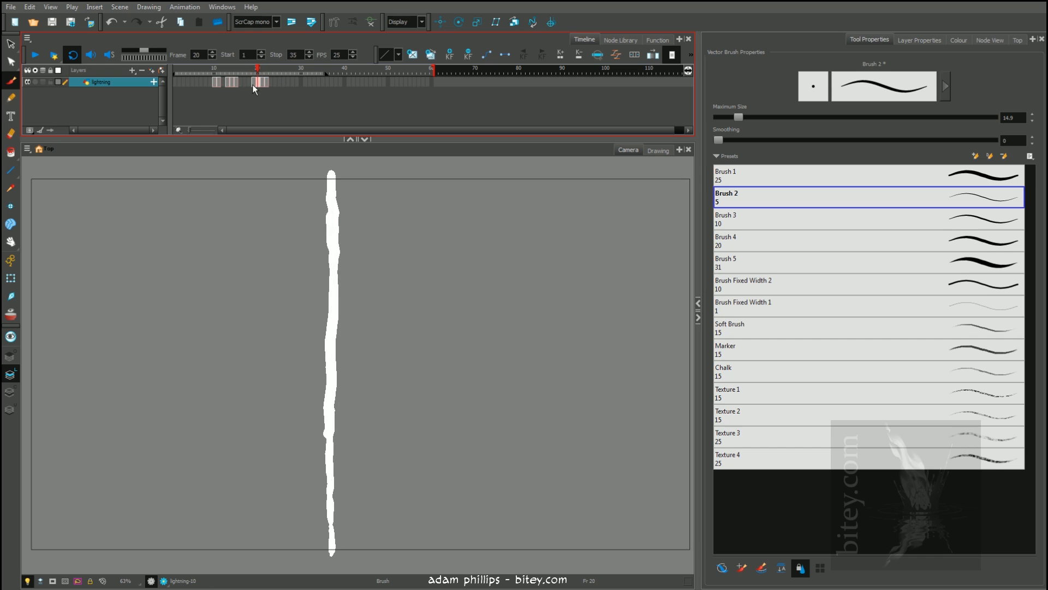
{"action": "key", "text": "Delete"}
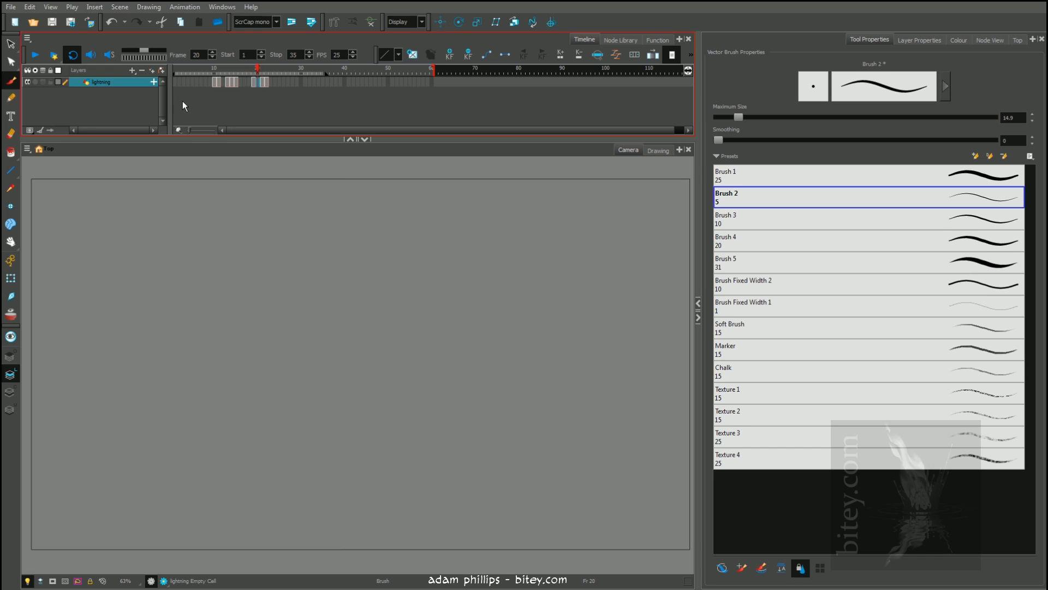
Draw a filled white rectangle extending past the whole camera frame on frame 20 as a lightning flash
{"action": "key", "text": "alt+7"}
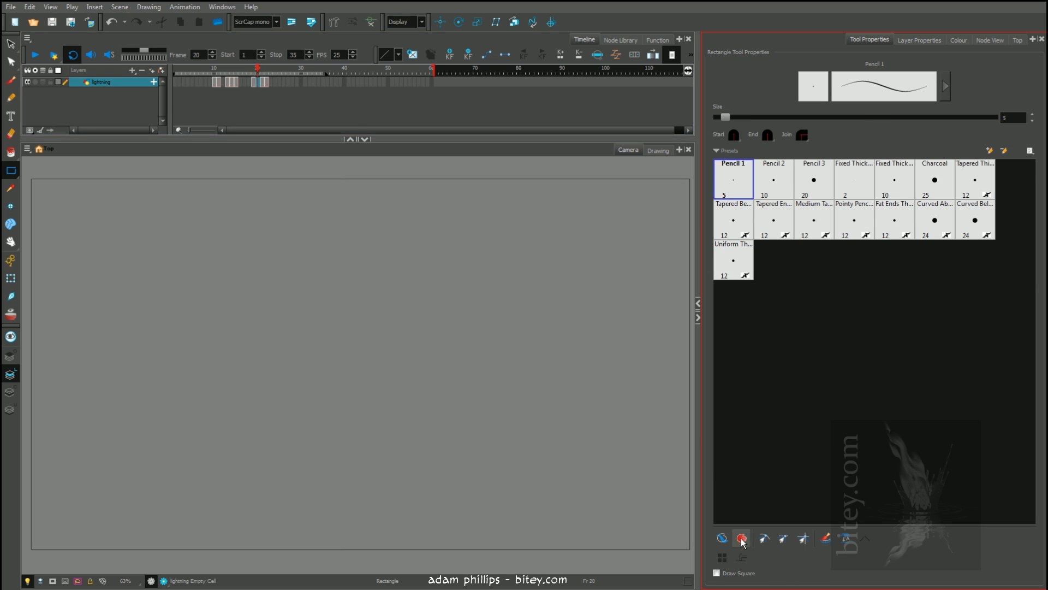
{"action": "scroll", "coordinate": [349, 290], "scroll_direction": "down", "scroll_amount": 1}
{"action": "left_click_drag", "start_coordinate": [629, 195], "coordinate": [85, 501]}
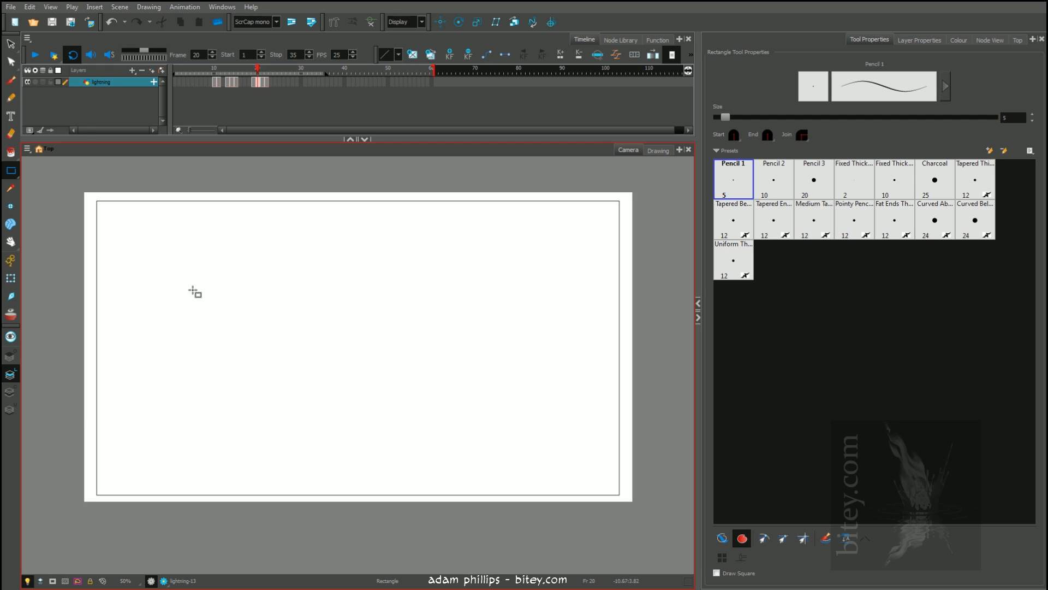
Play the animation with the white flash, and compare the flash on frame 20 with the bolt on frame 19
{"action": "left_click", "coordinate": [262, 71]}
{"action": "mouse_move", "coordinate": [262, 71]}
{"action": "left_mouse_down"}
{"action": "mouse_move", "coordinate": [279, 73]}
{"action": "mouse_move", "coordinate": [205, 76]}
{"action": "left_mouse_up"}
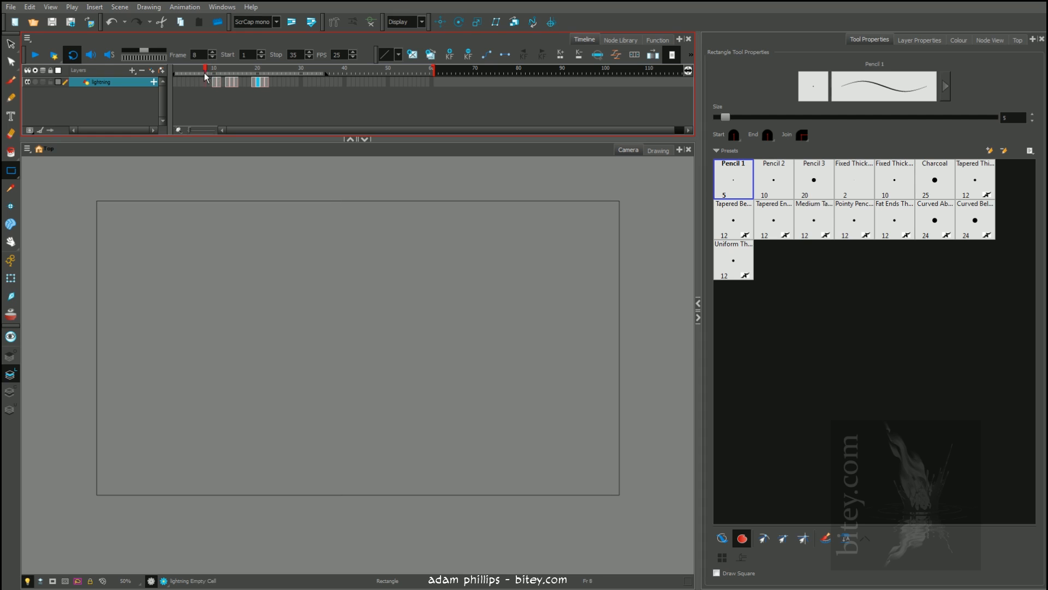
{"action": "key", "text": "Return"}
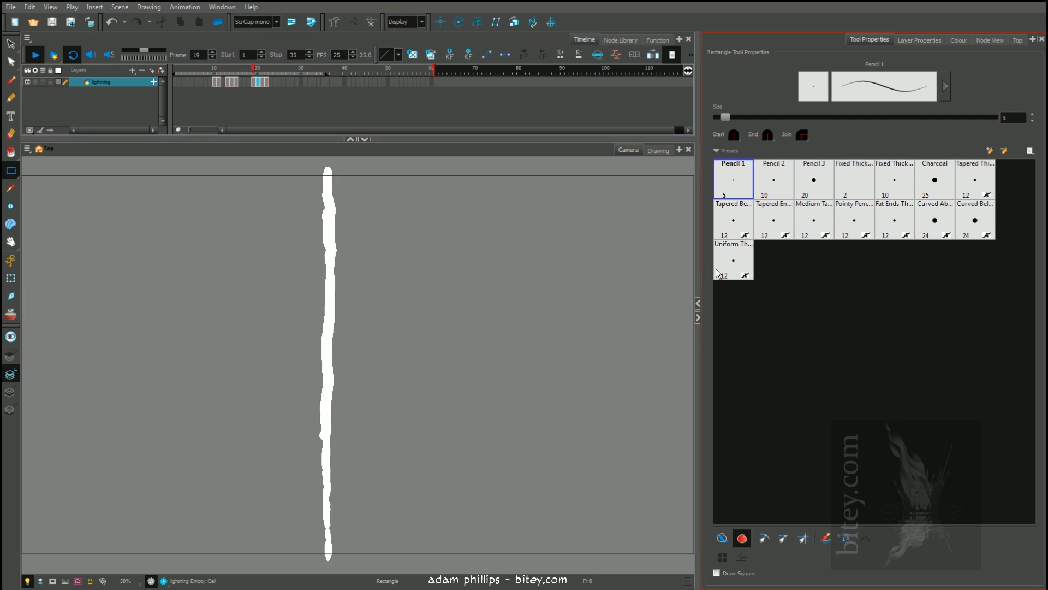
{"action": "mouse_move", "coordinate": [267, 74]}
{"action": "left_mouse_down"}
{"action": "mouse_move", "coordinate": [230, 73]}
{"action": "mouse_move", "coordinate": [257, 72]}
{"action": "left_mouse_up"}
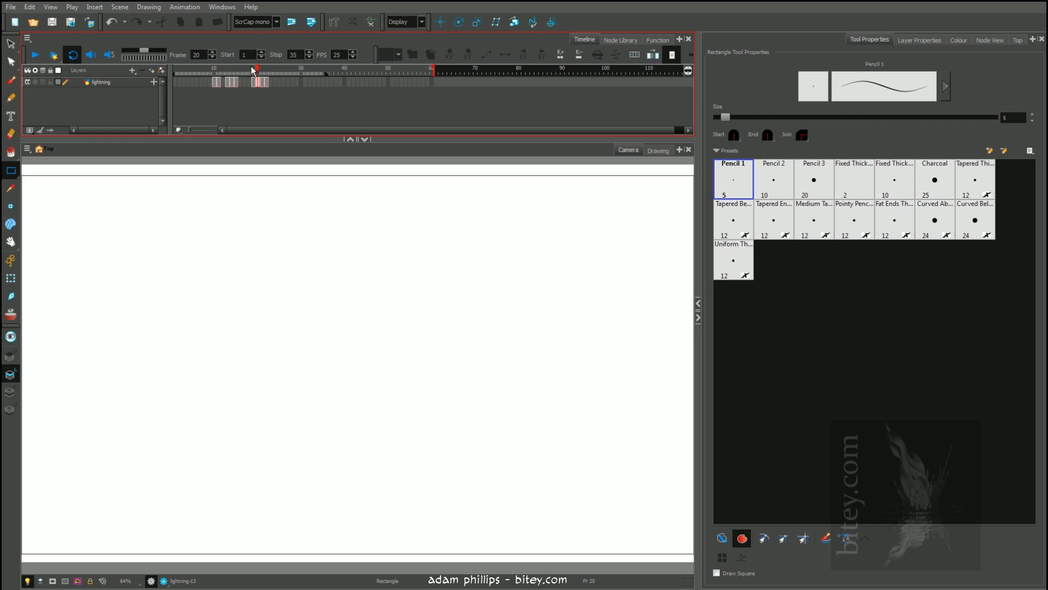
{"action": "left_click_drag", "start_coordinate": [259, 71], "coordinate": [259, 73]}
{"action": "left_click", "coordinate": [254, 69]}
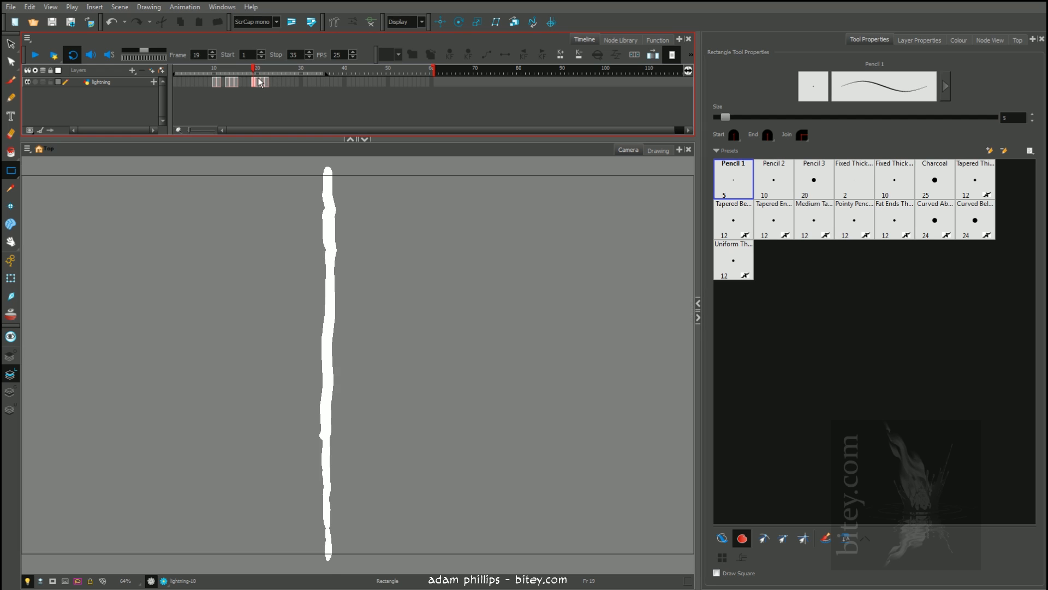
Select the white flash rectangle on frame 20 to examine its coverage beyond the camera frame, and deselect it
{"action": "left_click", "coordinate": [259, 82]}
{"action": "key", "text": "alt+s"}
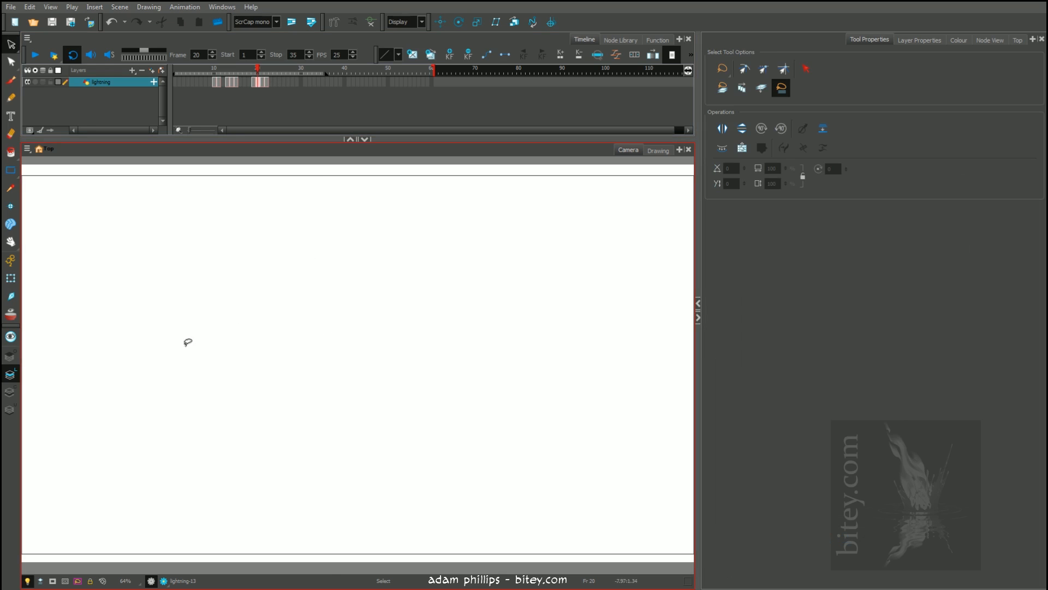
{"action": "scroll", "coordinate": [297, 199], "scroll_direction": "down", "scroll_amount": 1}
{"action": "left_click", "coordinate": [315, 221]}
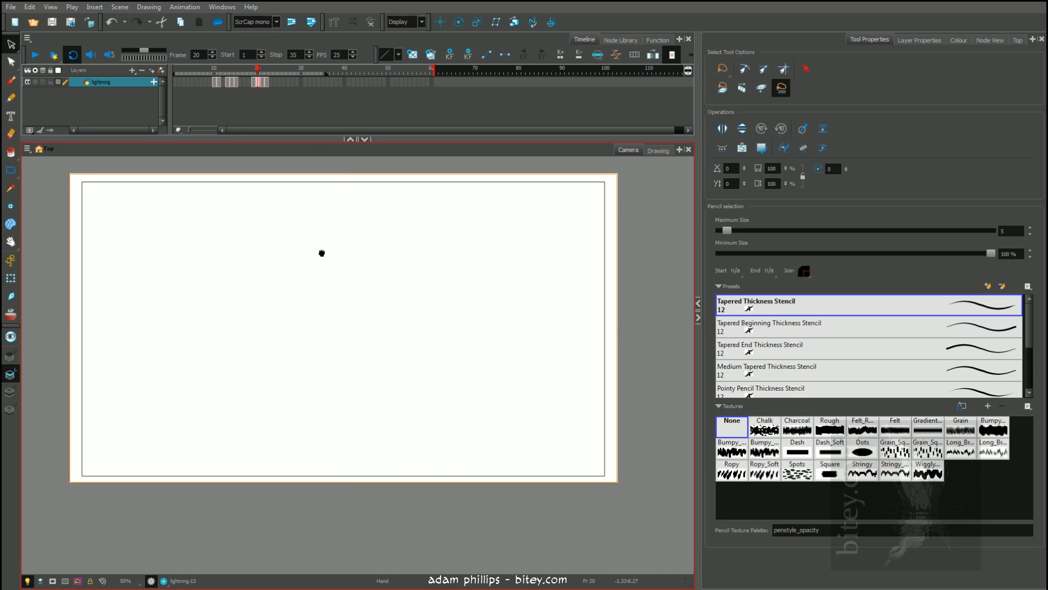
{"action": "left_click_drag", "start_coordinate": [321, 253], "coordinate": [320, 271]}
{"action": "left_click", "coordinate": [363, 170]}
{"action": "left_click_drag", "start_coordinate": [325, 234], "coordinate": [322, 242]}
{"action": "left_click", "coordinate": [334, 265]}
{"action": "left_click", "coordinate": [349, 168]}
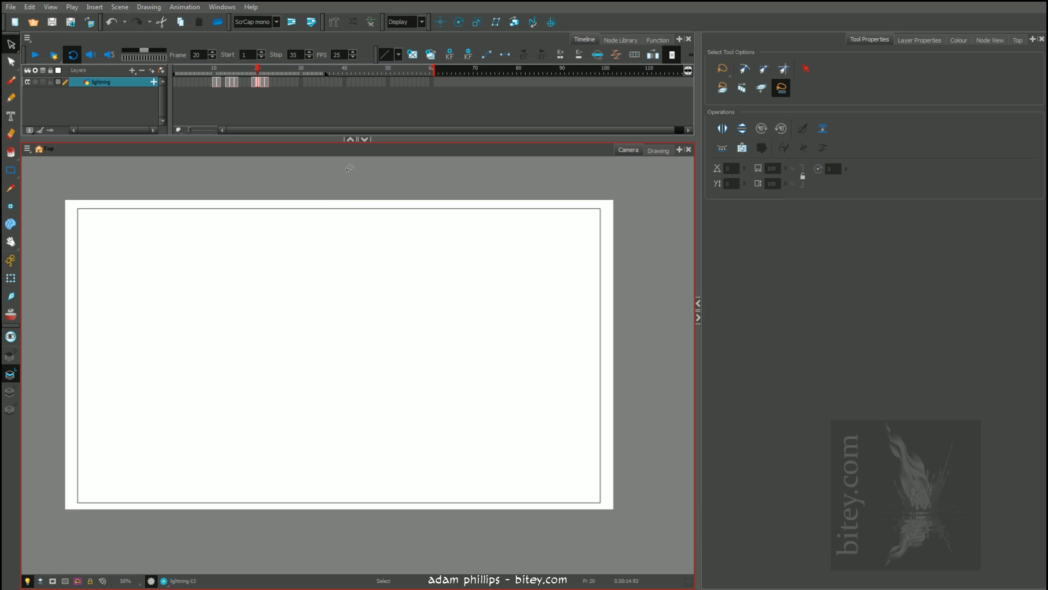
{"action": "scroll", "coordinate": [221, 245], "scroll_direction": "up", "scroll_amount": 1}
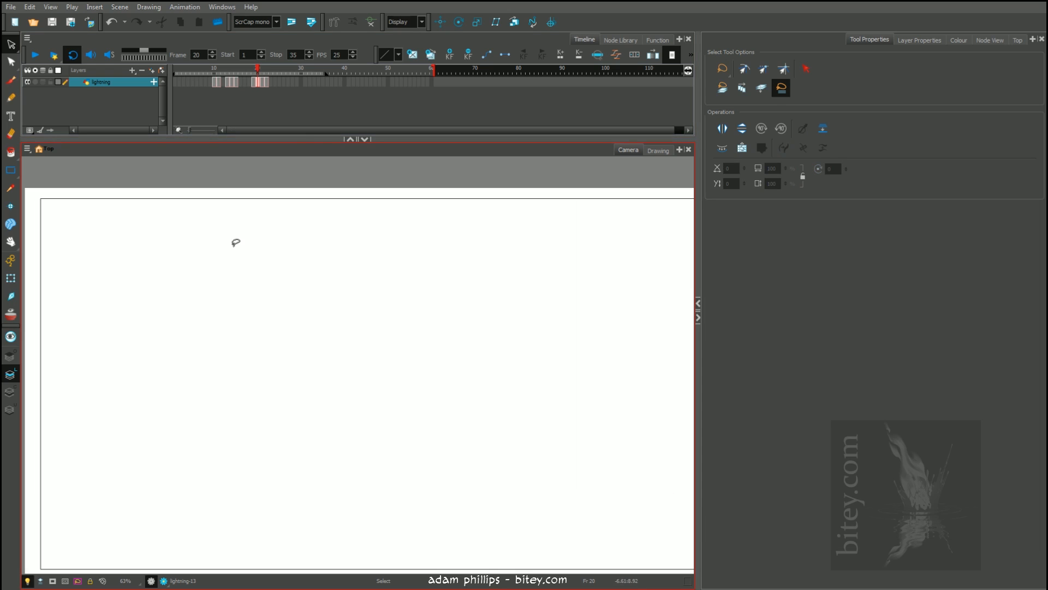
{"action": "left_click_drag", "start_coordinate": [272, 248], "coordinate": [261, 230]}
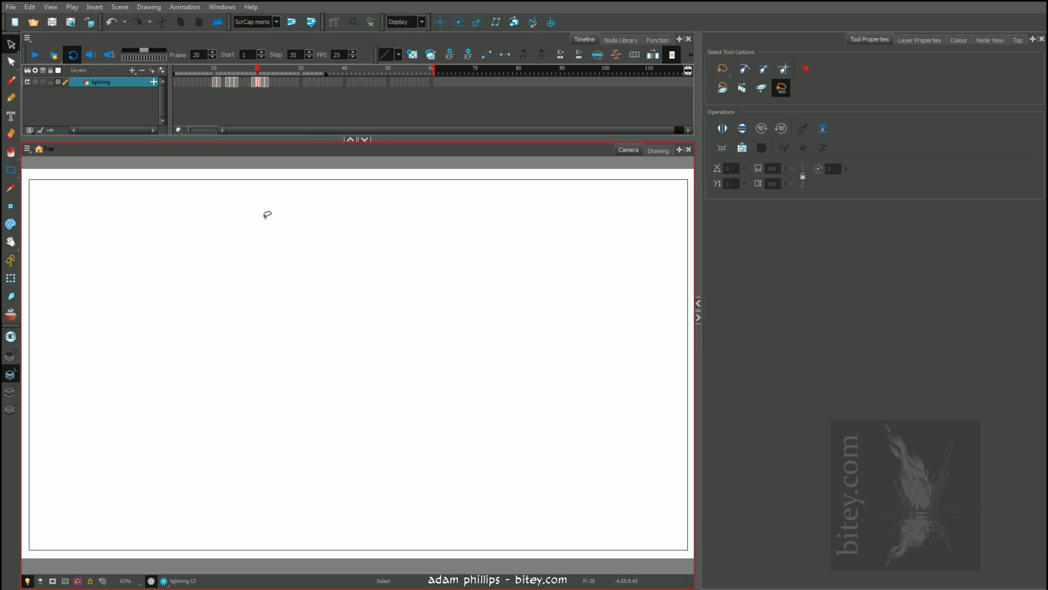
Scrub the timeline between the first strike and the white flash, ending on frame 10
{"action": "left_click_drag", "start_coordinate": [256, 67], "coordinate": [257, 67]}
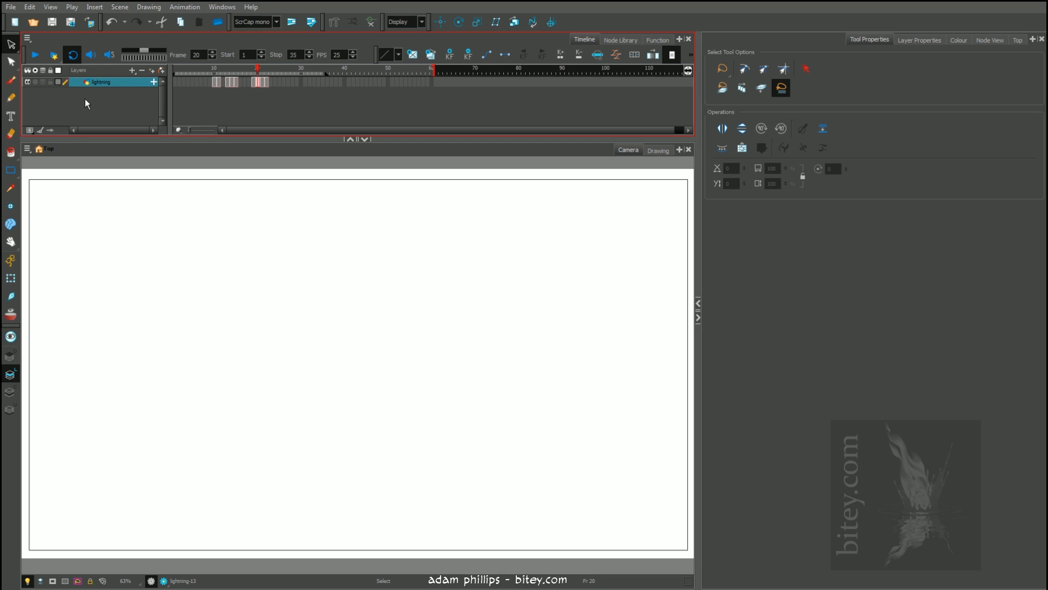
{"action": "left_click_drag", "start_coordinate": [260, 67], "coordinate": [259, 70]}
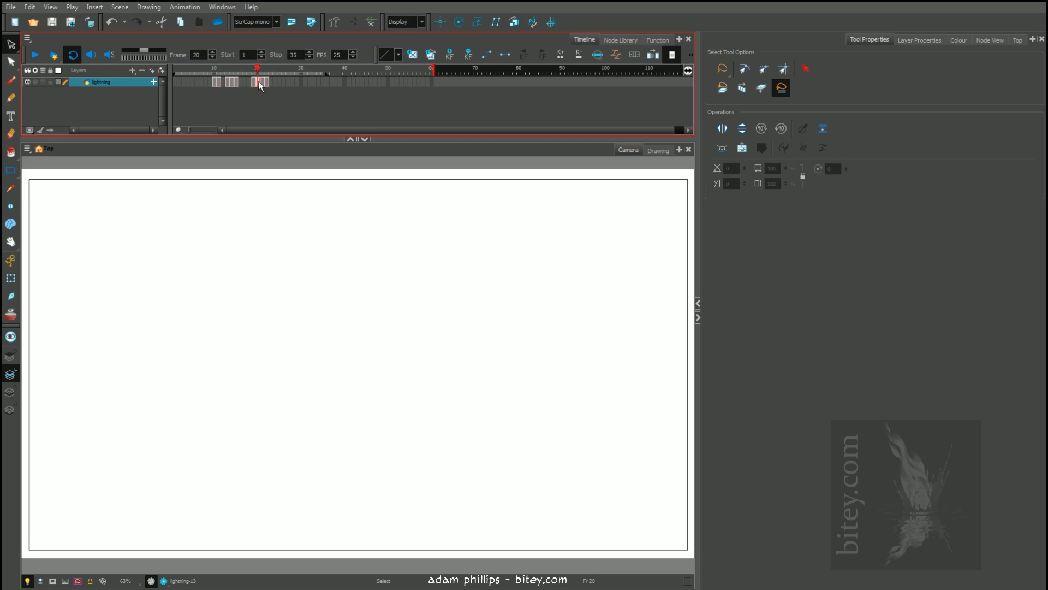
{"action": "scroll", "coordinate": [226, 242], "scroll_direction": "down", "scroll_amount": 1}
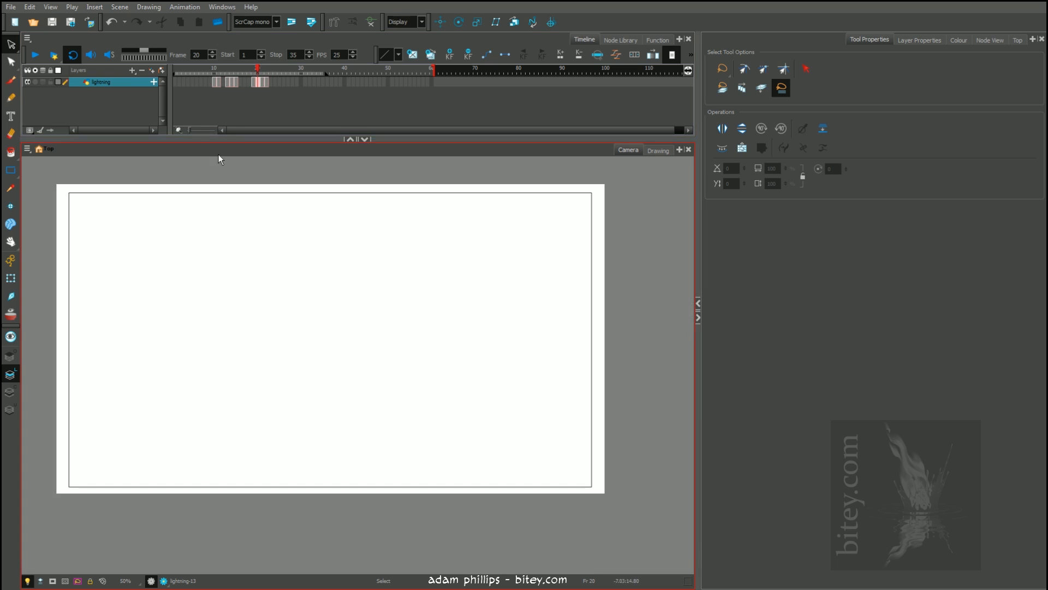
{"action": "left_click_drag", "start_coordinate": [252, 191], "coordinate": [263, 206]}
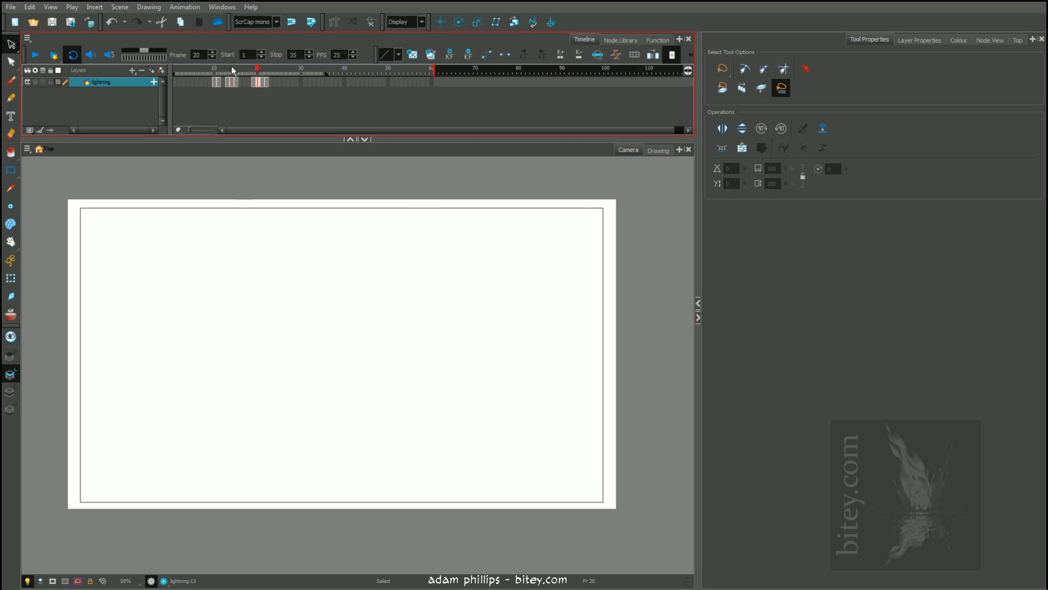
{"action": "left_click_drag", "start_coordinate": [232, 67], "coordinate": [258, 71]}
{"action": "left_click_drag", "start_coordinate": [238, 71], "coordinate": [213, 66]}
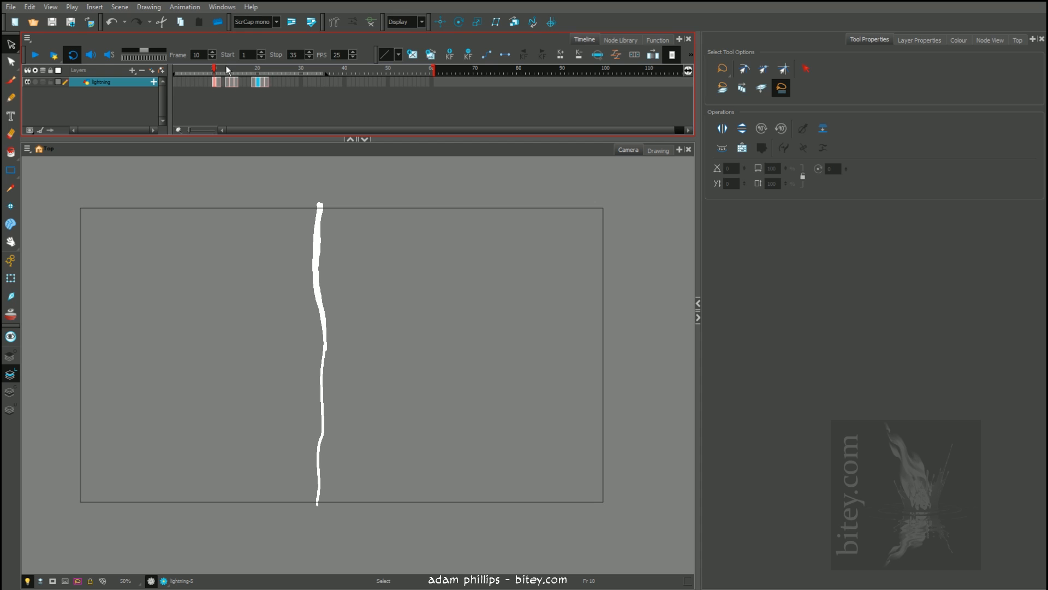
Play the animation from frame 1, and stop on frame 11 to inspect the bolt
{"action": "left_click_drag", "start_coordinate": [259, 72], "coordinate": [172, 64]}
{"action": "key", "text": "shift+Return"}
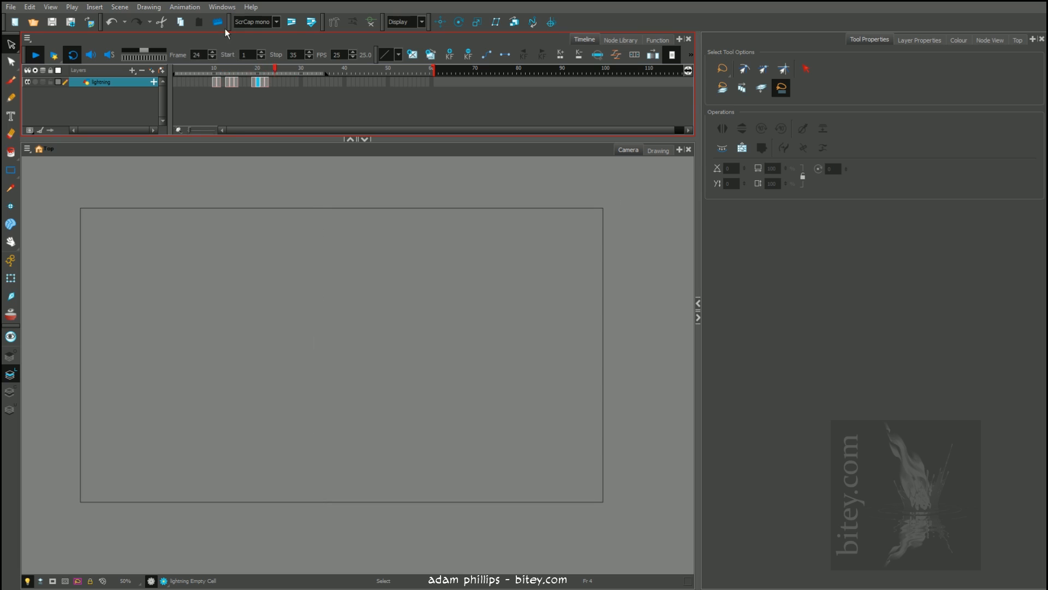
{"action": "left_click", "coordinate": [247, 67]}
{"action": "mouse_move", "coordinate": [243, 67]}
{"action": "left_mouse_down"}
{"action": "mouse_move", "coordinate": [210, 68]}
{"action": "mouse_move", "coordinate": [267, 77]}
{"action": "mouse_move", "coordinate": [208, 76]}
{"action": "mouse_move", "coordinate": [217, 76]}
{"action": "left_mouse_up"}
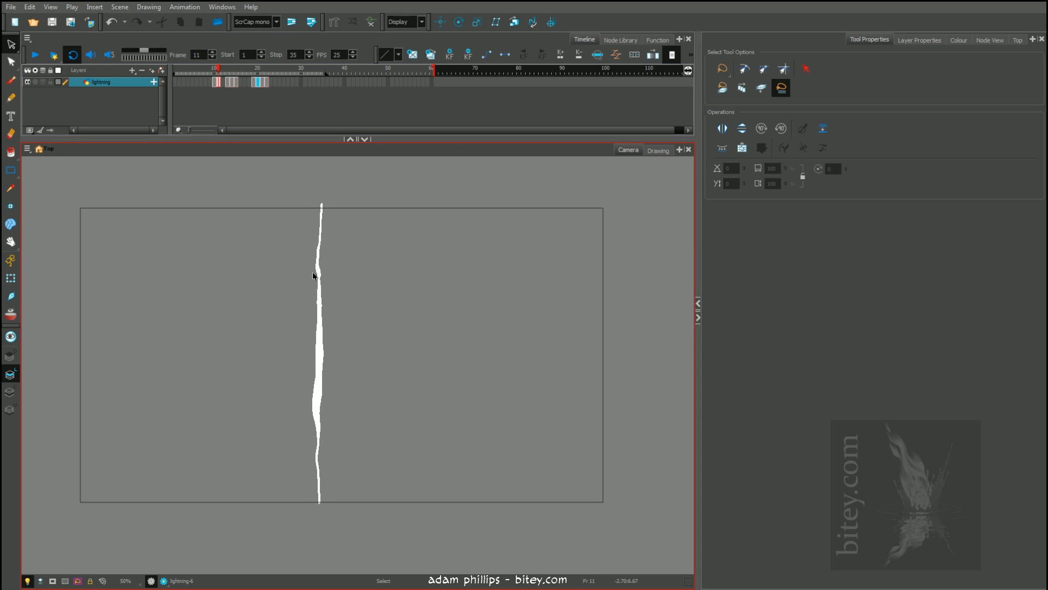
Enlarge the camera view slightly, switch it to the render preview, and inspect the bolts on frames 11 and 10
{"action": "left_click_drag", "start_coordinate": [441, 138], "coordinate": [439, 133]}
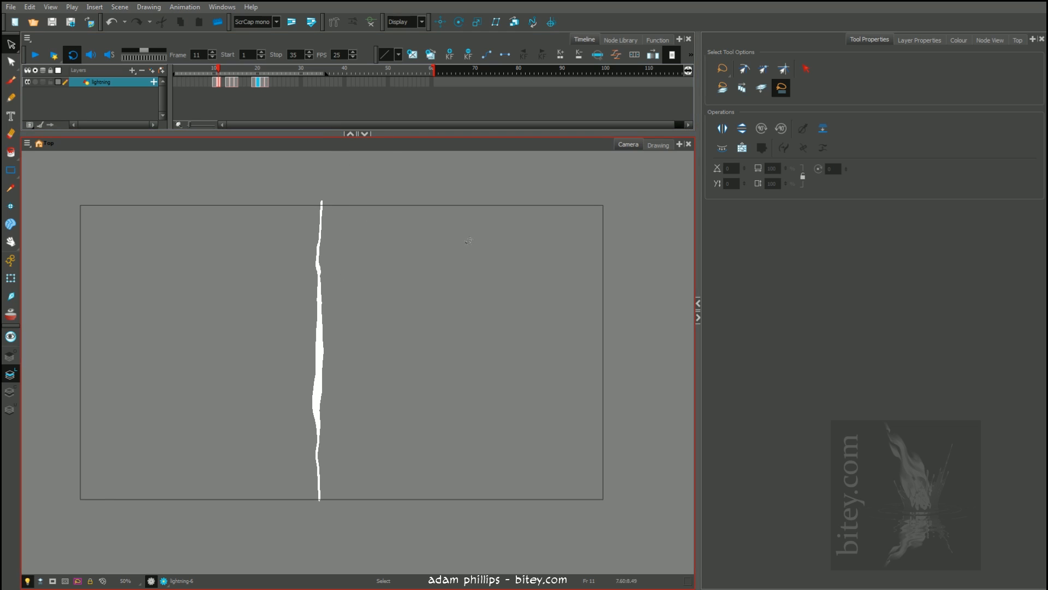
{"action": "left_click", "coordinate": [164, 581]}
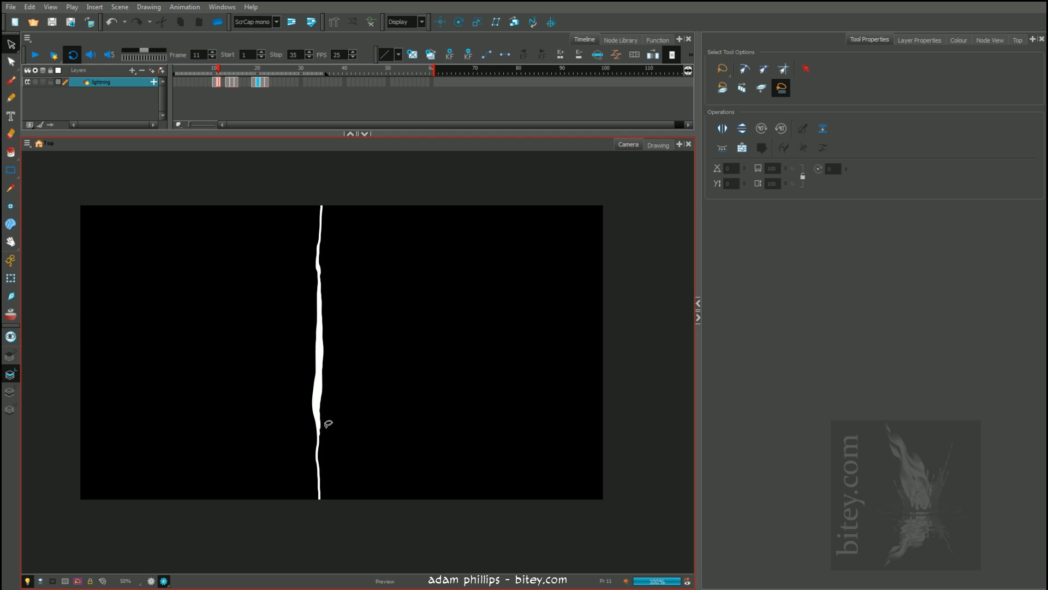
{"action": "scroll", "coordinate": [324, 322], "scroll_direction": "up", "scroll_amount": 1}
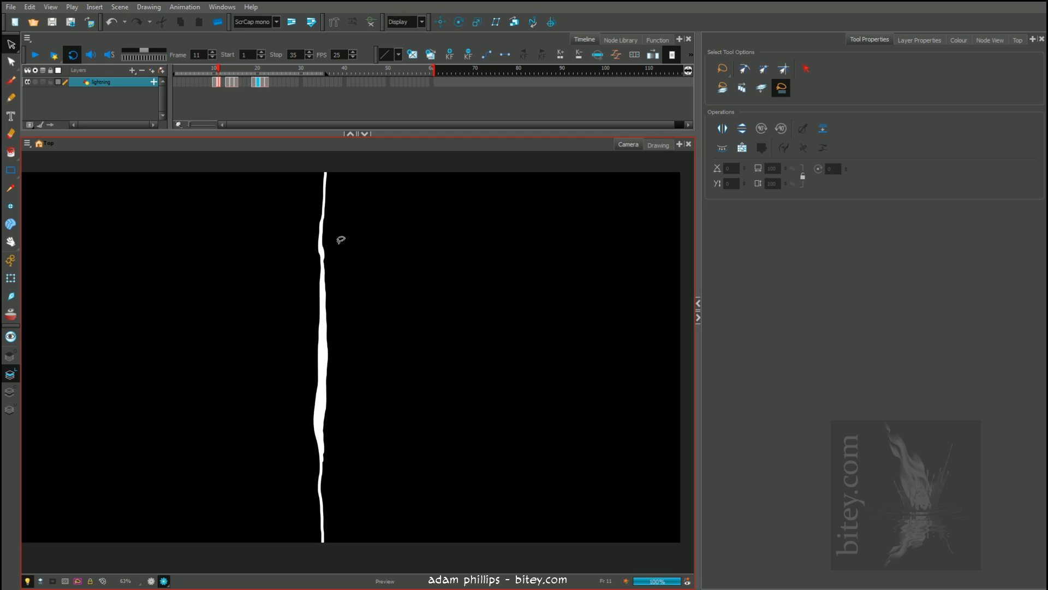
{"action": "left_click", "coordinate": [214, 70]}
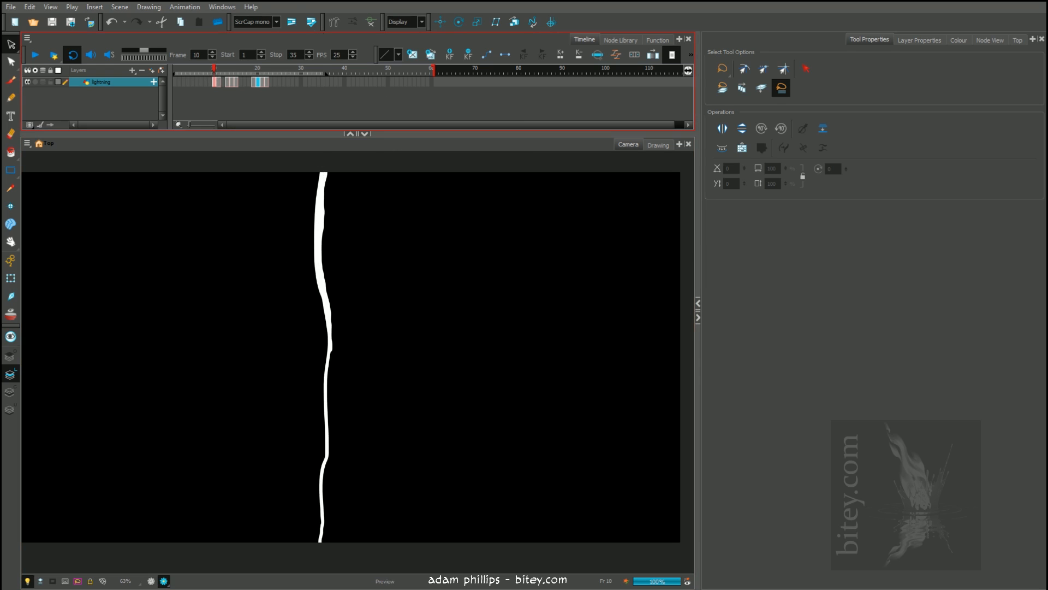
Render and play the scene, resizing and repositioning the player window to watch the looped playback
{"action": "left_click", "coordinate": [54, 55]}
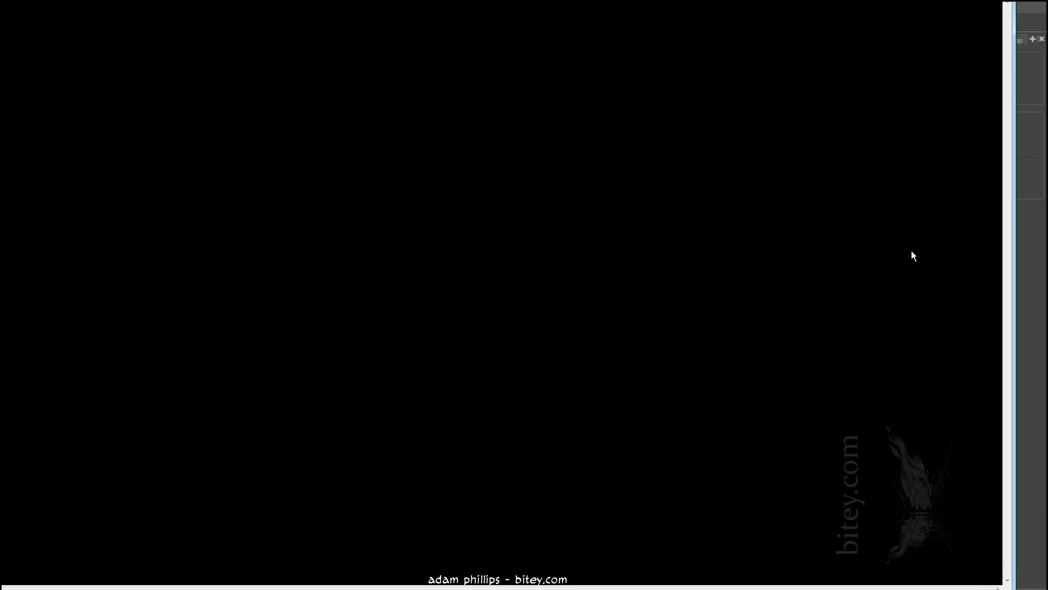
{"action": "left_click_drag", "start_coordinate": [1015, 589], "coordinate": [515, 407]}
{"action": "left_click_drag", "start_coordinate": [324, 0], "coordinate": [494, 110]}
{"action": "left_click", "coordinate": [198, 524]}
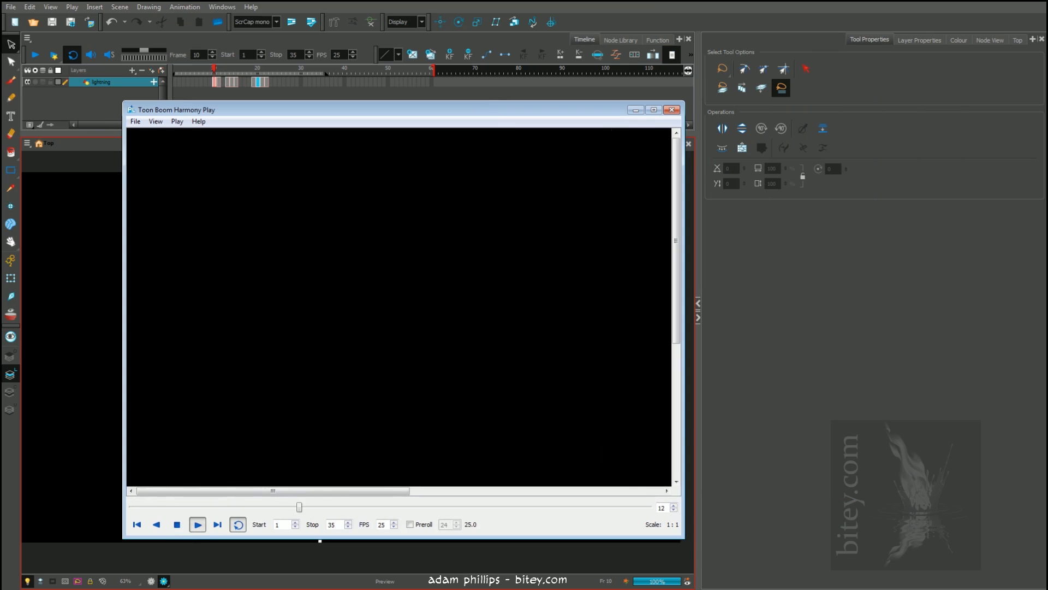
{"action": "left_click_drag", "start_coordinate": [683, 410], "coordinate": [947, 407]}
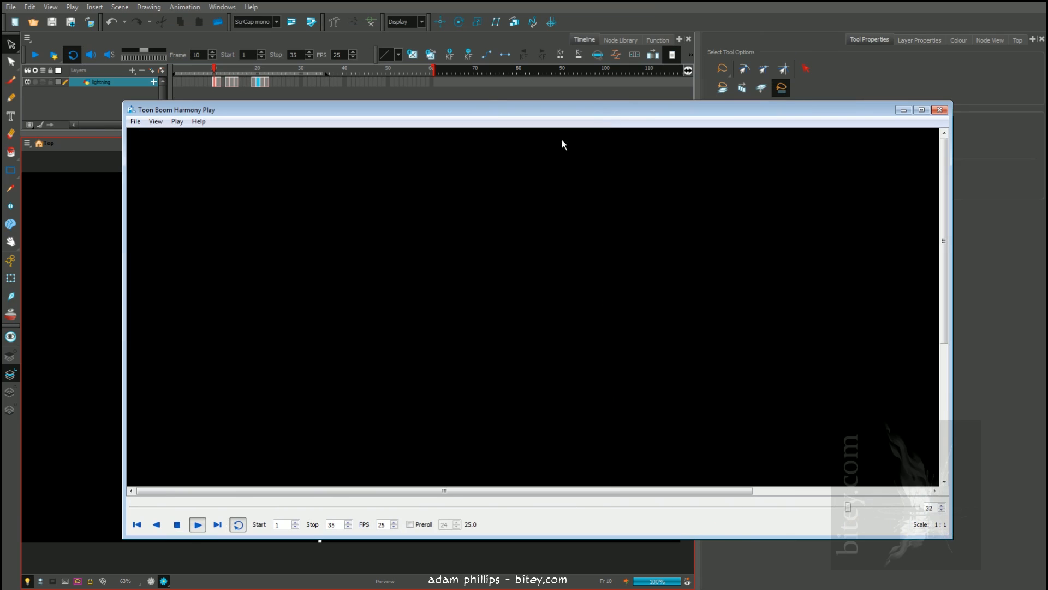
{"action": "left_click_drag", "start_coordinate": [599, 111], "coordinate": [535, 109]}
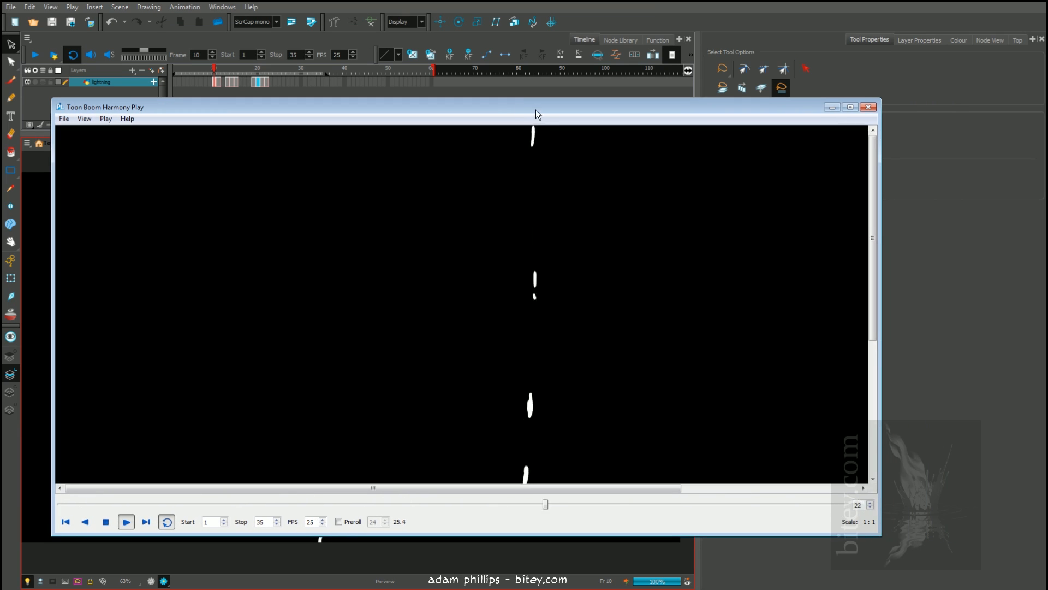
{"action": "left_click_drag", "start_coordinate": [512, 535], "coordinate": [512, 588]}
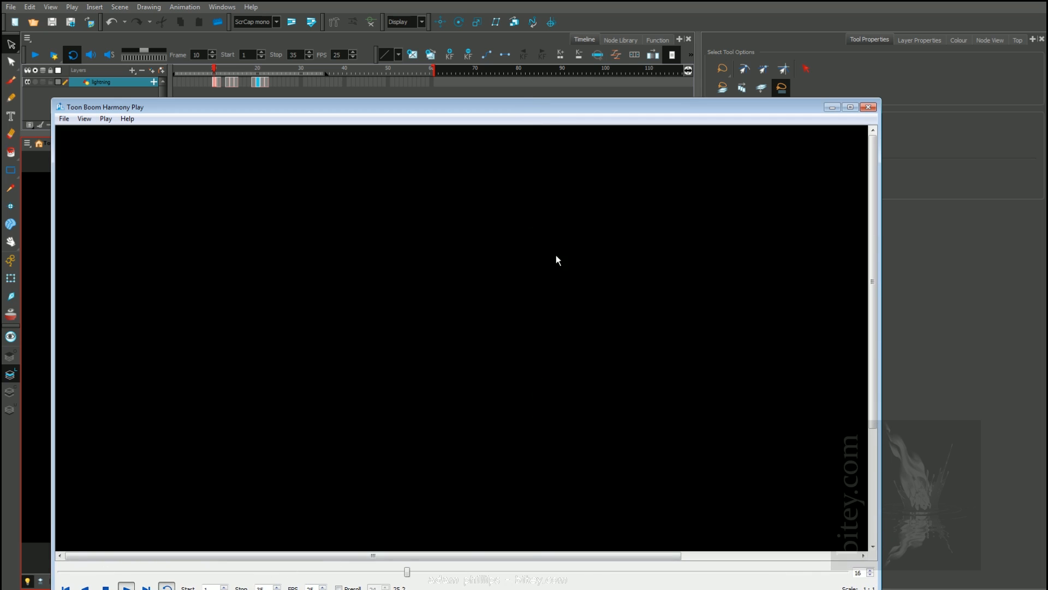
{"action": "left_click_drag", "start_coordinate": [504, 99], "coordinate": [503, 29]}
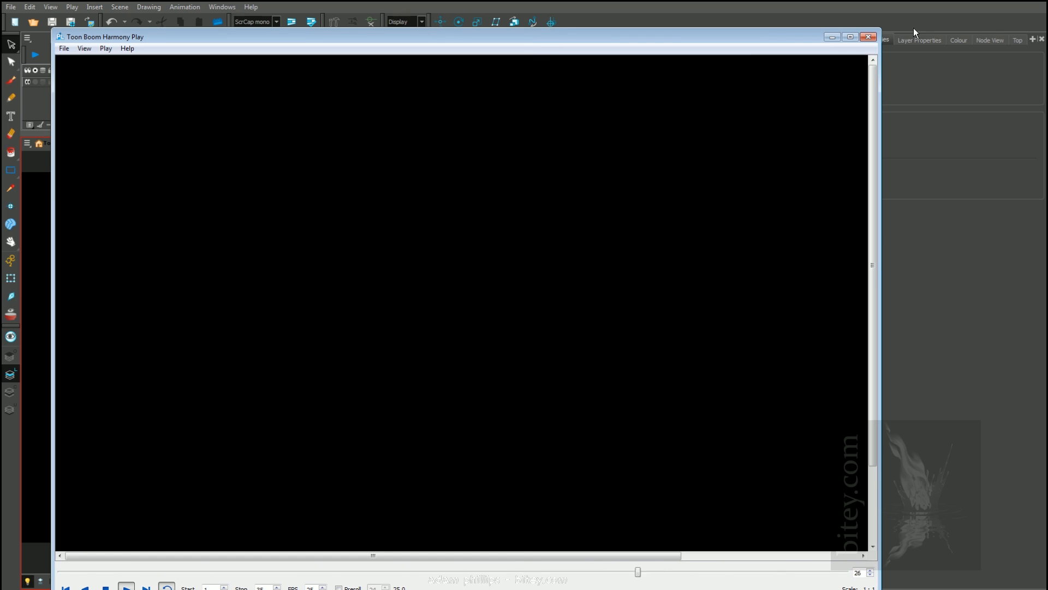
Close the playback window and return the camera view from render preview to the normal drawing display
{"action": "left_click", "coordinate": [869, 37]}
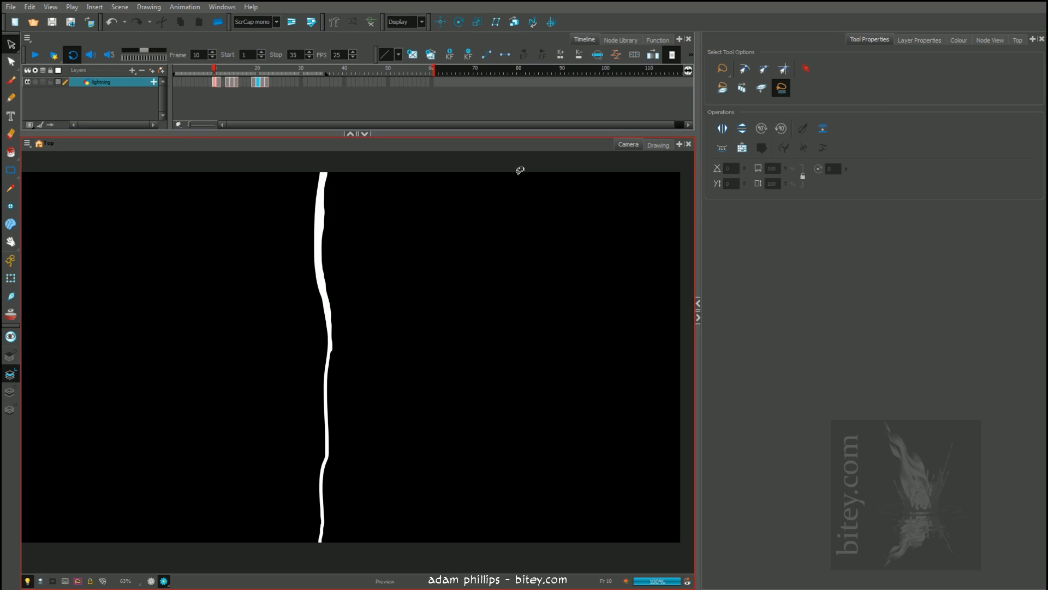
{"action": "left_click", "coordinate": [151, 582]}
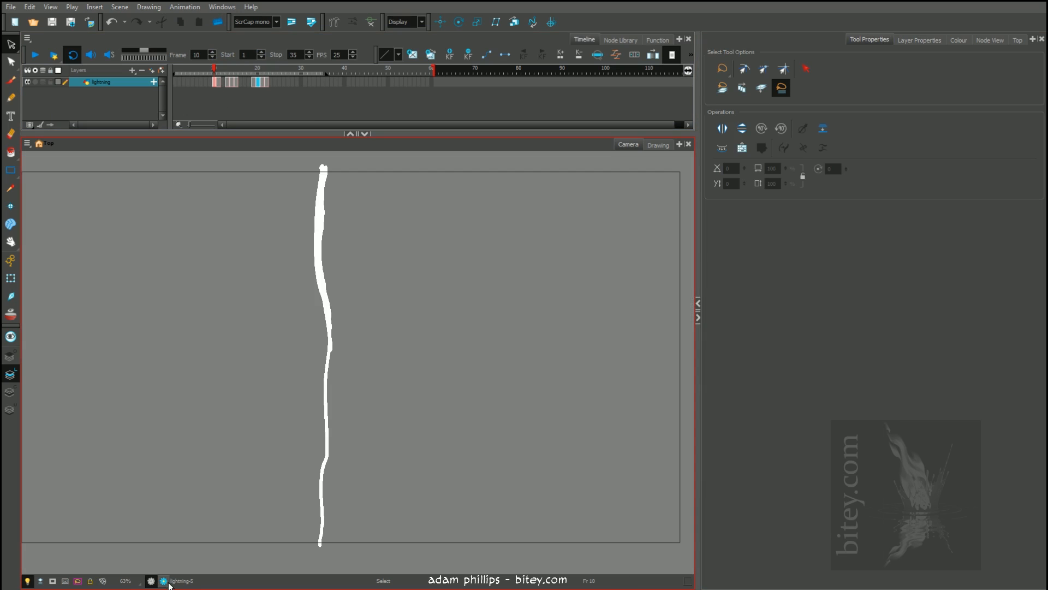
Switch the camera view to render preview, show the node network, and move the lightning node slightly farther above the Composite
{"action": "left_click", "coordinate": [165, 581]}
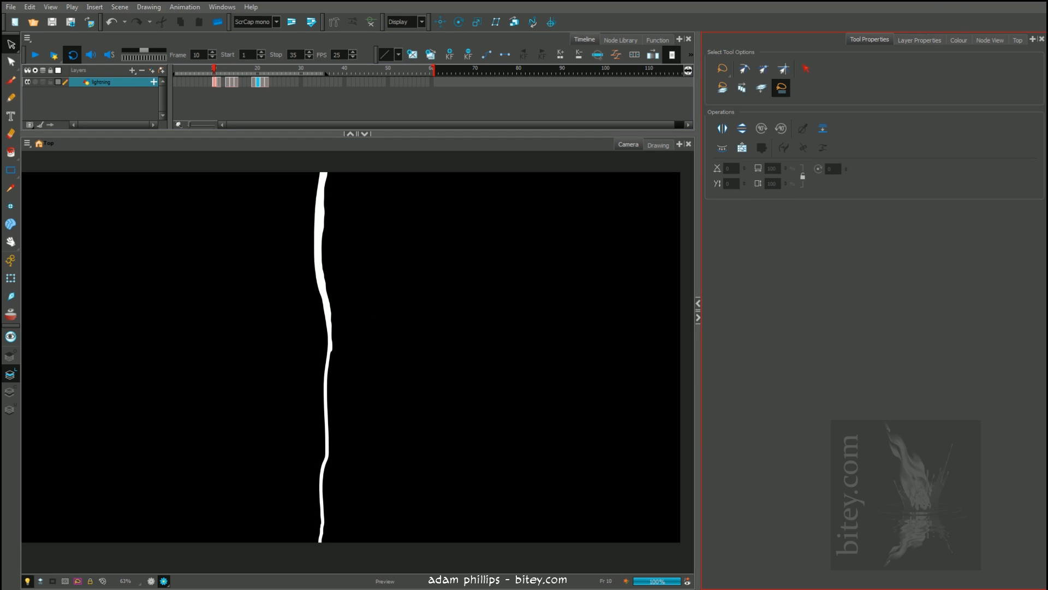
{"action": "left_click", "coordinate": [989, 40]}
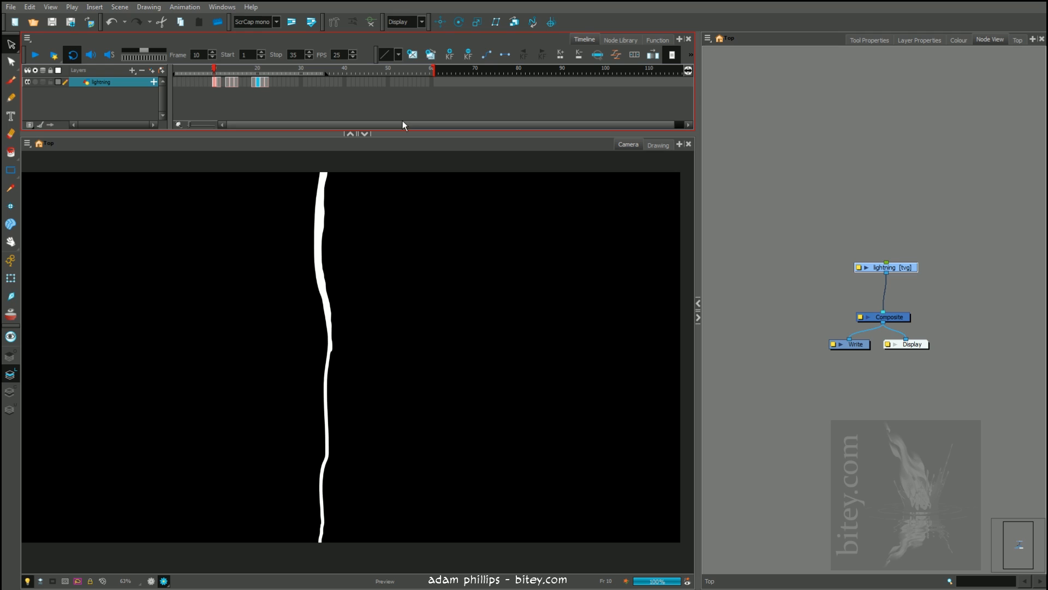
{"action": "left_click_drag", "start_coordinate": [903, 272], "coordinate": [905, 259]}
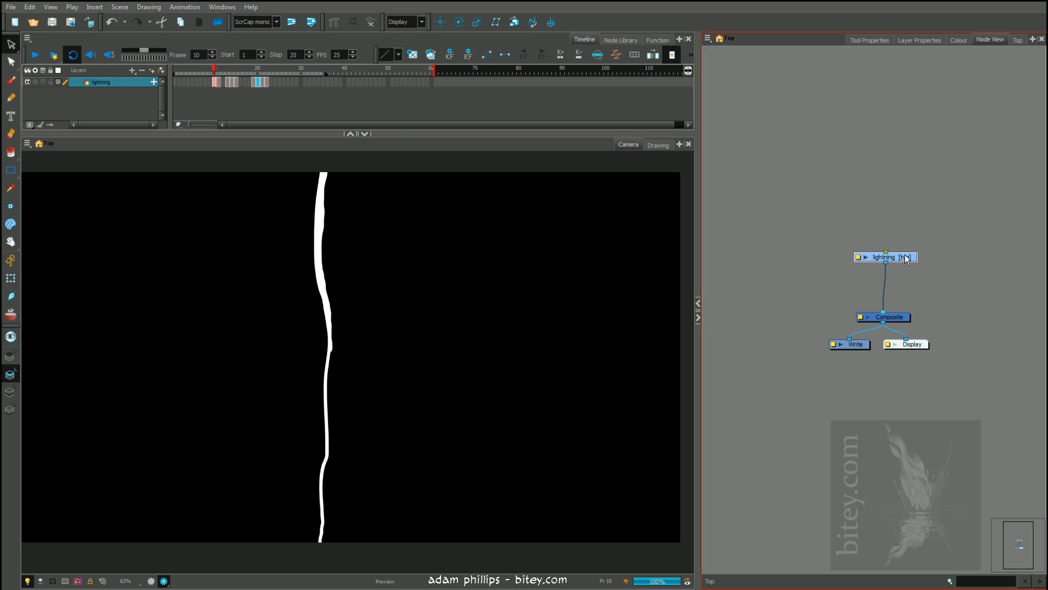
Show the Filter effects in the node library and enlarge the library so all the effects are visible
{"action": "left_click", "coordinate": [623, 40]}
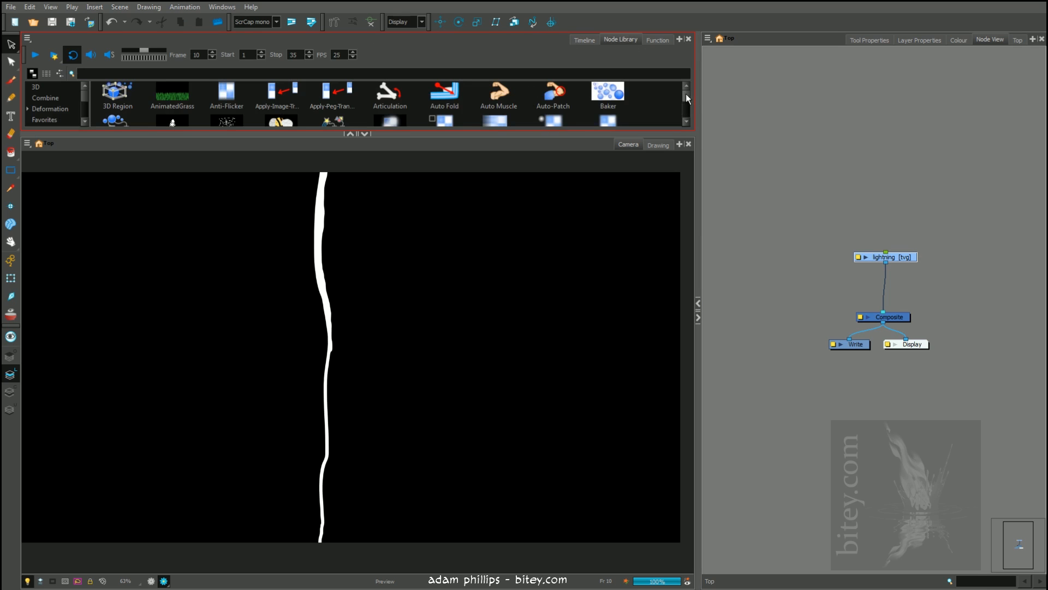
{"action": "left_click_drag", "start_coordinate": [687, 95], "coordinate": [686, 98]}
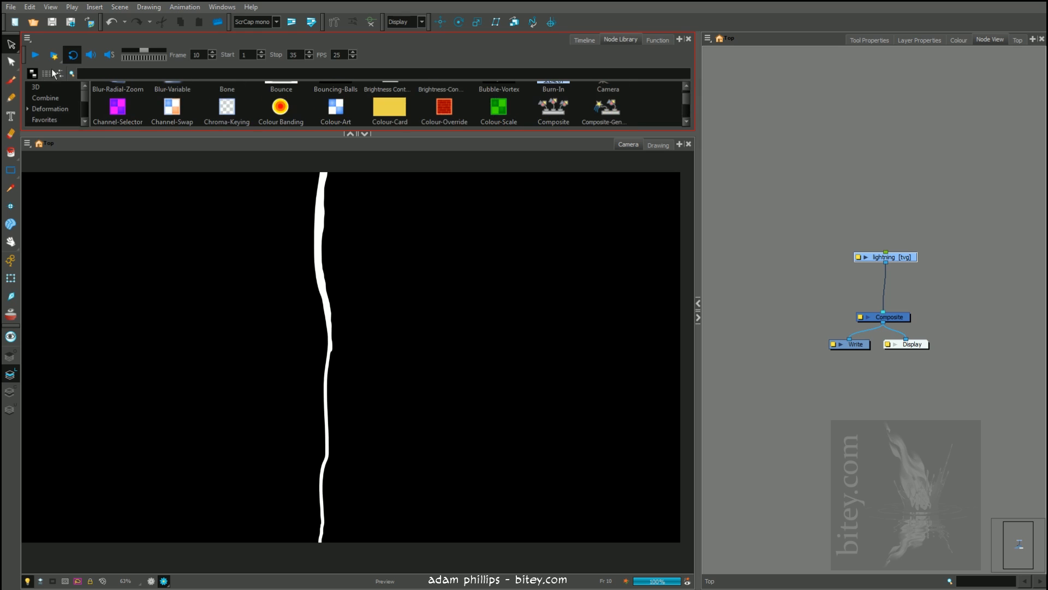
{"action": "left_click_drag", "start_coordinate": [84, 95], "coordinate": [85, 102]}
{"action": "left_click", "coordinate": [42, 98]}
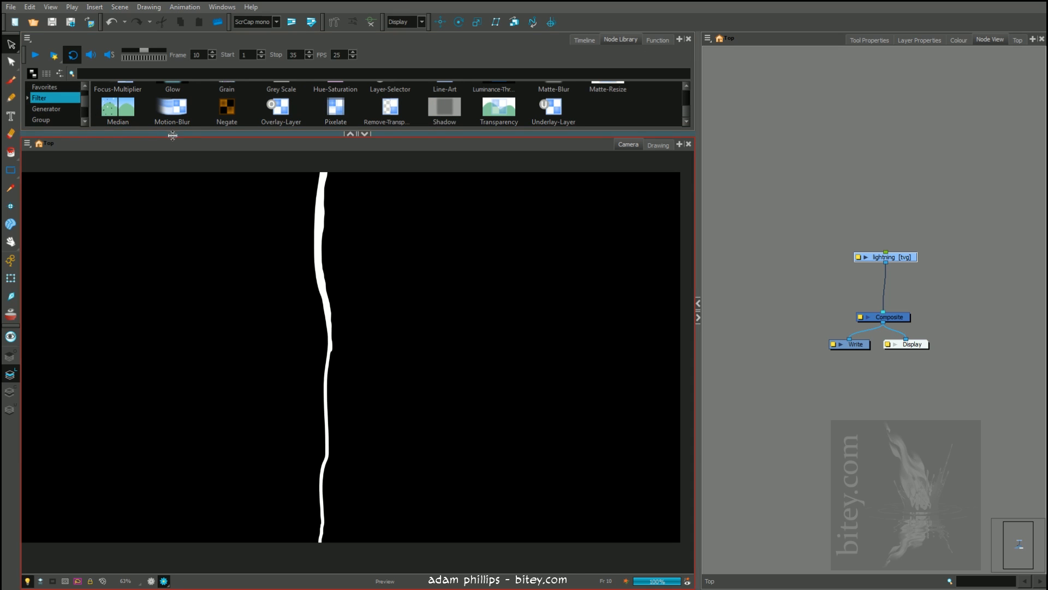
{"action": "left_click_drag", "start_coordinate": [174, 133], "coordinate": [173, 367]}
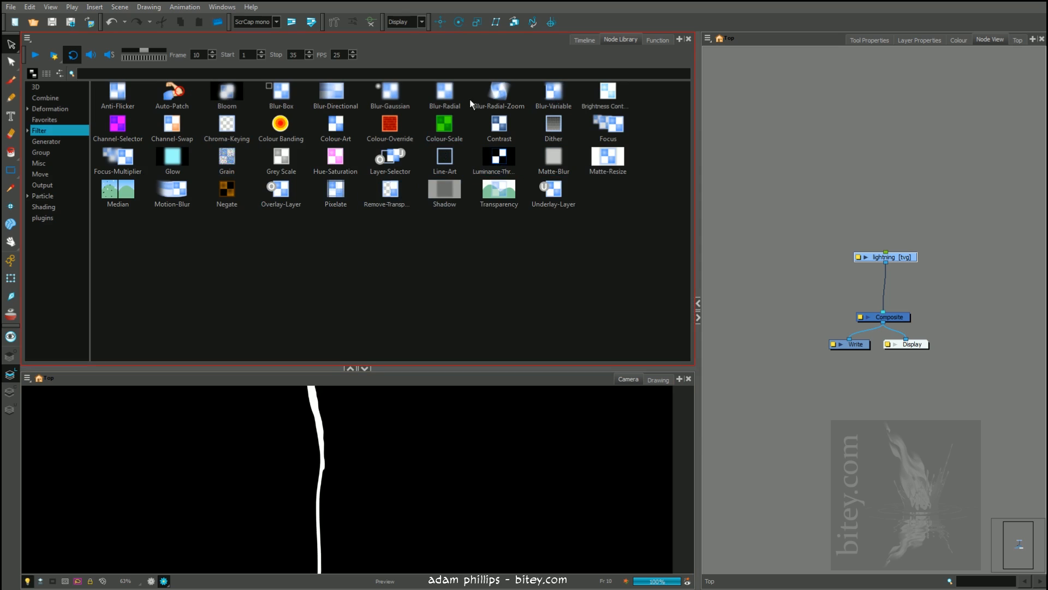
Try placing an unconnected Glow effect beside the lightning node, and delete it from the network
{"action": "left_click_drag", "start_coordinate": [173, 164], "coordinate": [808, 285]}
{"action": "left_click_drag", "start_coordinate": [906, 262], "coordinate": [905, 235]}
{"action": "left_click_drag", "start_coordinate": [831, 292], "coordinate": [940, 277]}
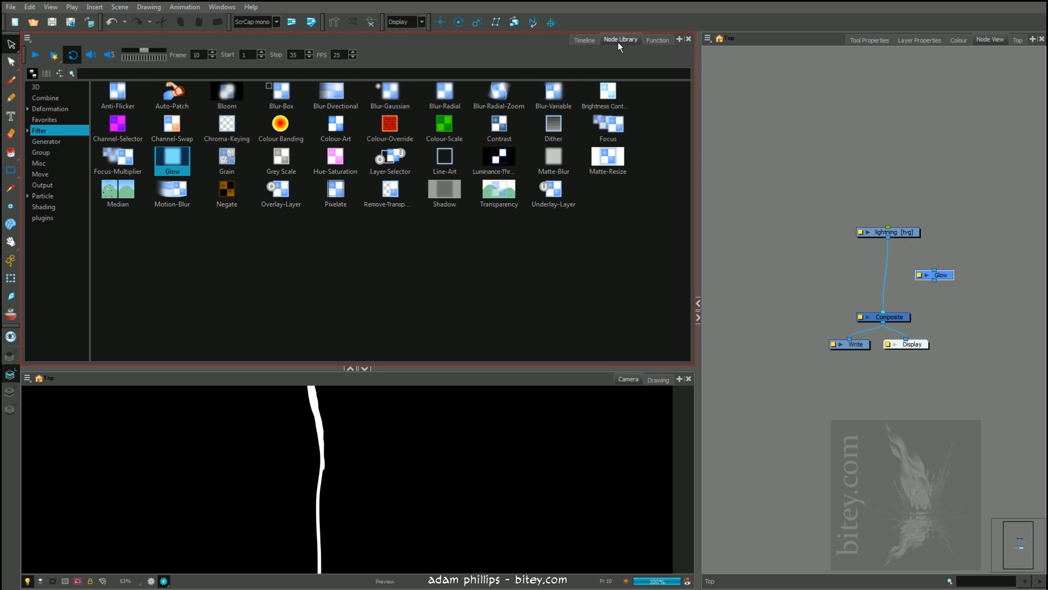
{"action": "left_click", "coordinate": [350, 368]}
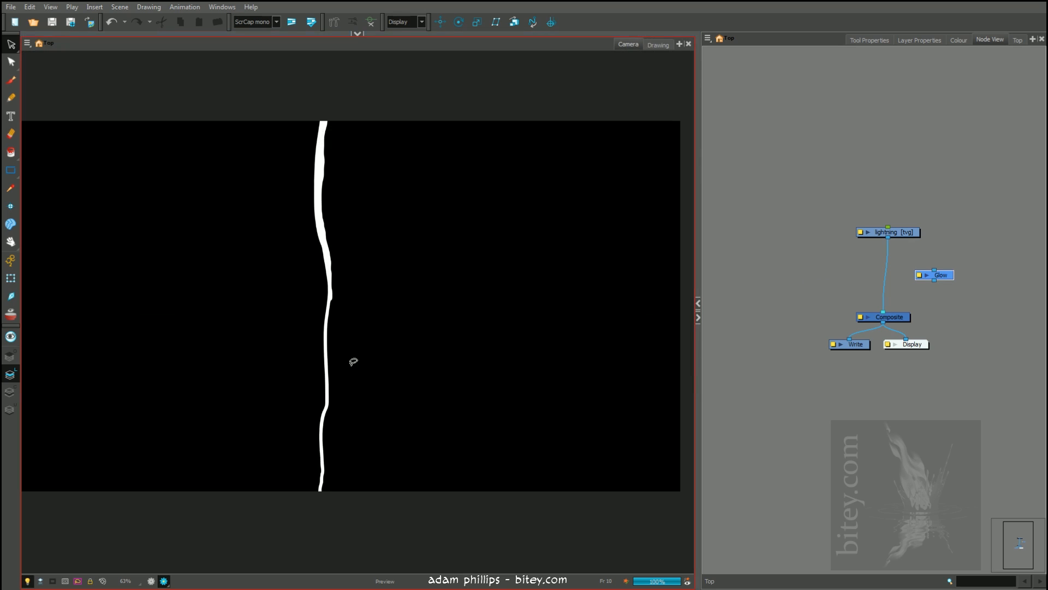
{"action": "left_click_drag", "start_coordinate": [395, 208], "coordinate": [384, 210]}
{"action": "left_click_drag", "start_coordinate": [944, 276], "coordinate": [965, 277]}
{"action": "left_click_drag", "start_coordinate": [901, 232], "coordinate": [898, 225]}
{"action": "left_click_drag", "start_coordinate": [968, 275], "coordinate": [986, 295]}
{"action": "key", "text": "Delete"}
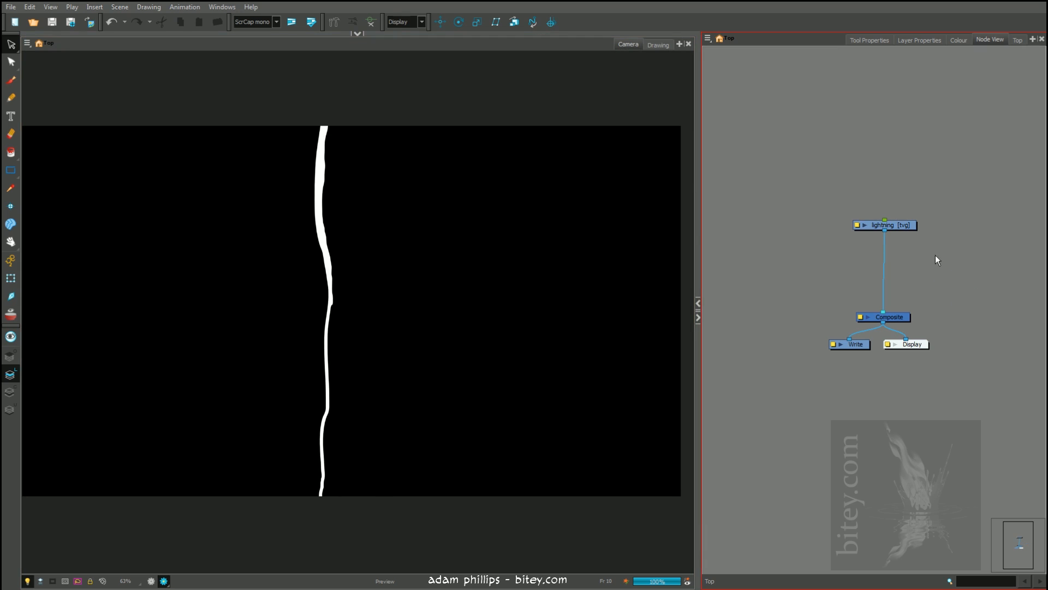
Try a second connection from the lightning node to the Composite, and remove the extra connection
{"action": "left_click_drag", "start_coordinate": [889, 229], "coordinate": [891, 313]}
{"action": "left_click_drag", "start_coordinate": [898, 224], "coordinate": [901, 225]}
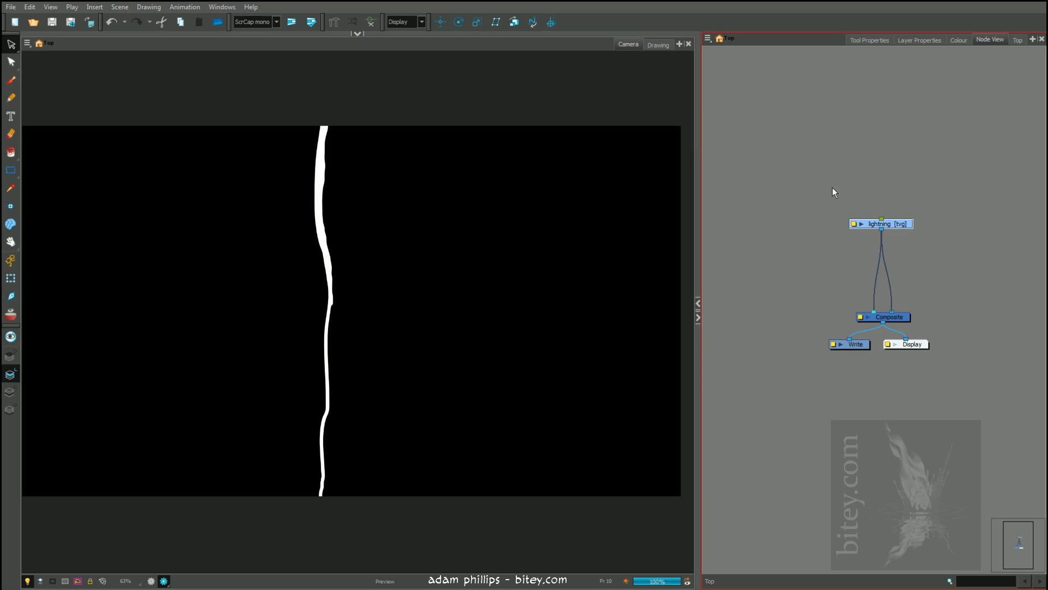
{"action": "left_click_drag", "start_coordinate": [901, 224], "coordinate": [899, 225]}
{"action": "left_click_drag", "start_coordinate": [892, 312], "coordinate": [901, 289]}
{"action": "left_click_drag", "start_coordinate": [897, 223], "coordinate": [885, 223]}
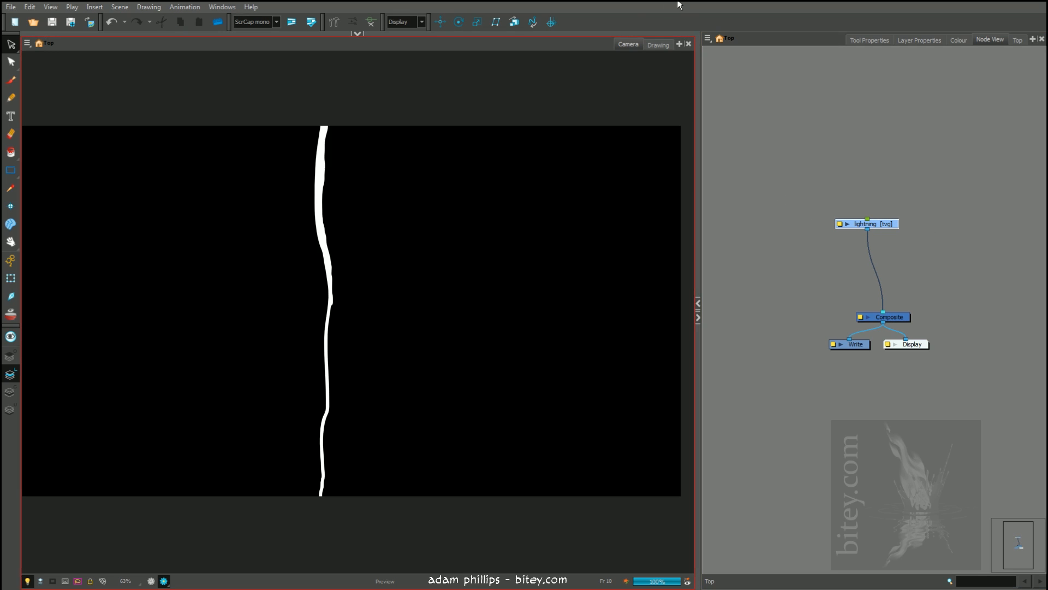
Return to the timeline and make a copy of the lightning layer
{"action": "left_click", "coordinate": [658, 44]}
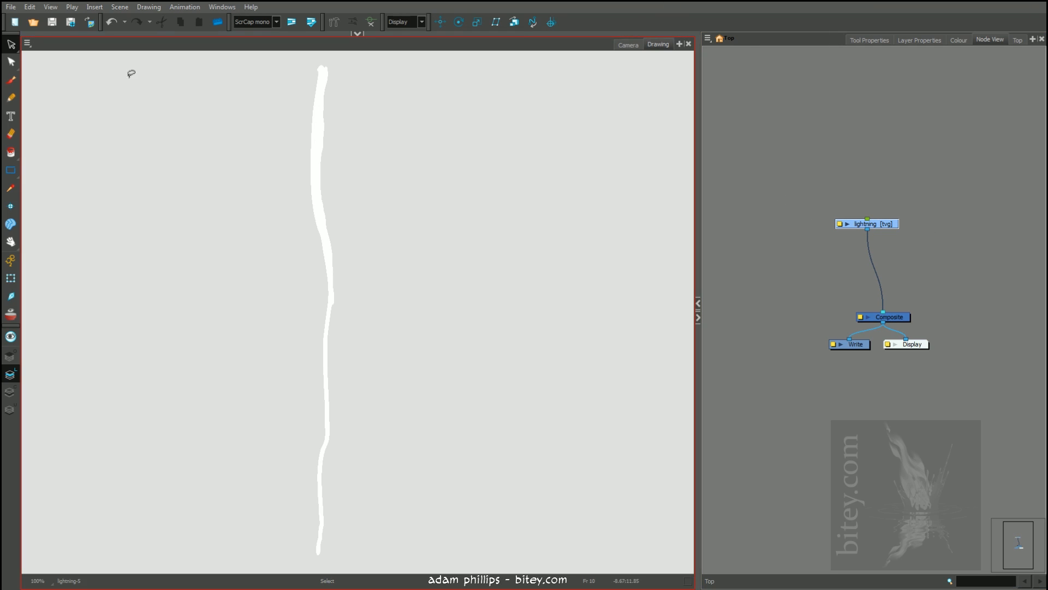
{"action": "left_click", "coordinate": [629, 45]}
{"action": "left_click", "coordinate": [357, 33]}
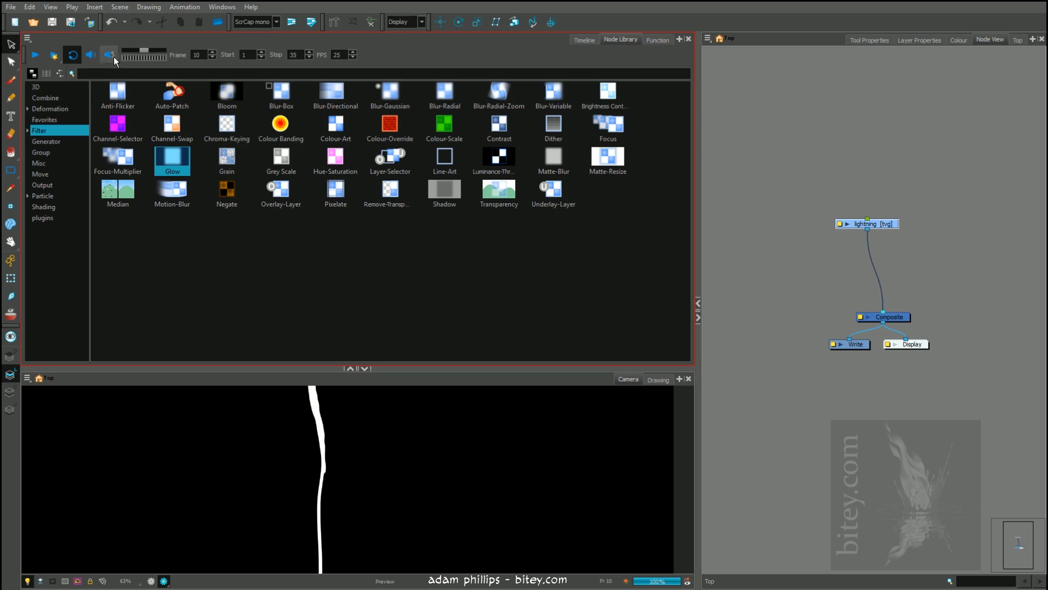
{"action": "left_click", "coordinate": [585, 40]}
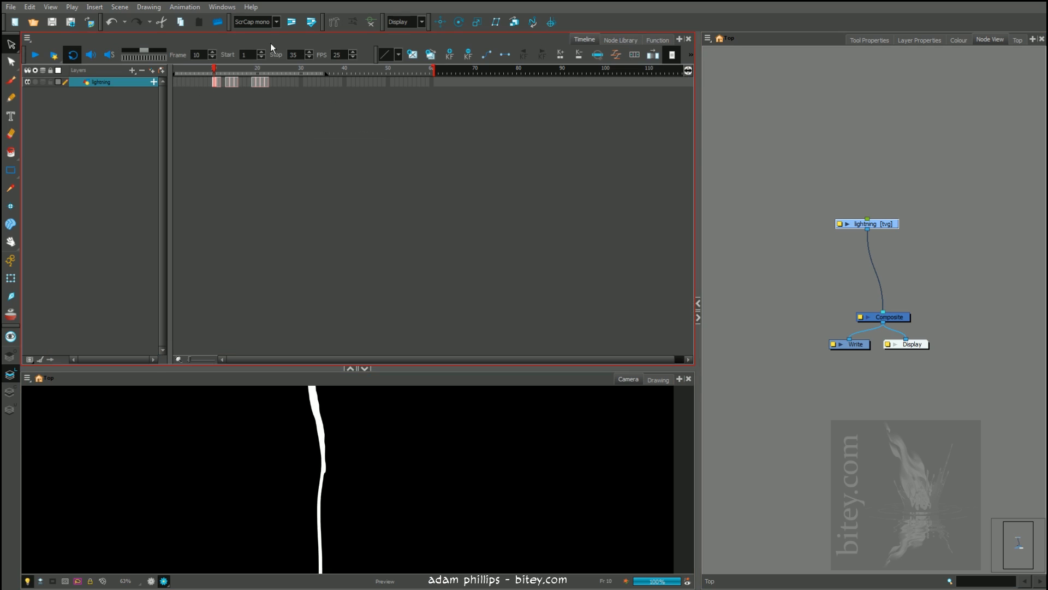
{"action": "right_click", "coordinate": [115, 85]}
{"action": "left_click", "coordinate": [160, 135]}
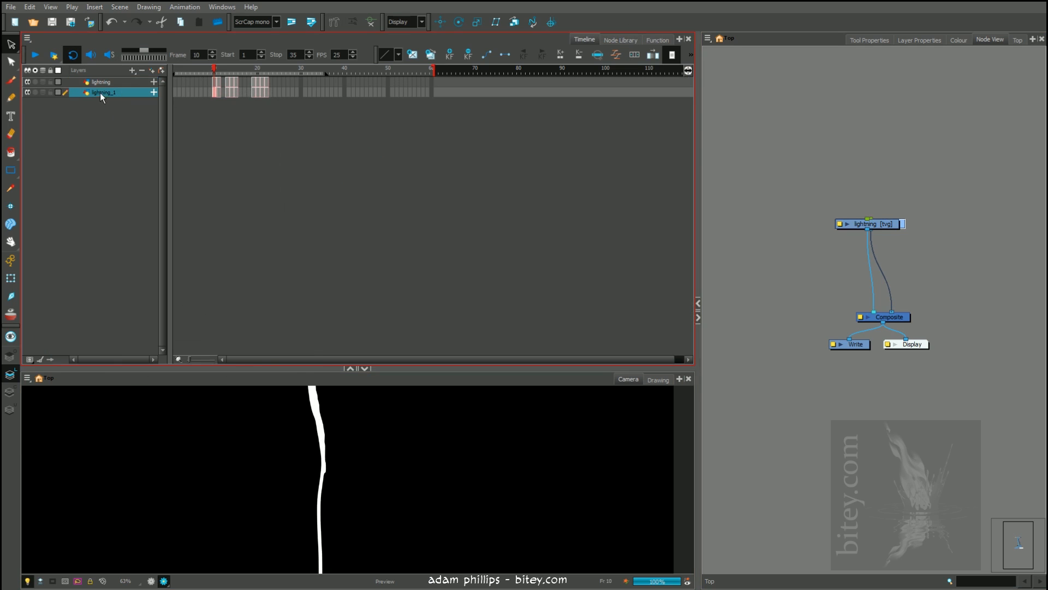
Separate the overlapping lightning and lightning_1 nodes so they sit side by side above the Composite
{"action": "left_click", "coordinate": [114, 83]}
{"action": "mouse_move", "coordinate": [214, 69]}
{"action": "left_mouse_down"}
{"action": "mouse_move", "coordinate": [231, 70]}
{"action": "mouse_move", "coordinate": [214, 79]}
{"action": "left_mouse_up"}
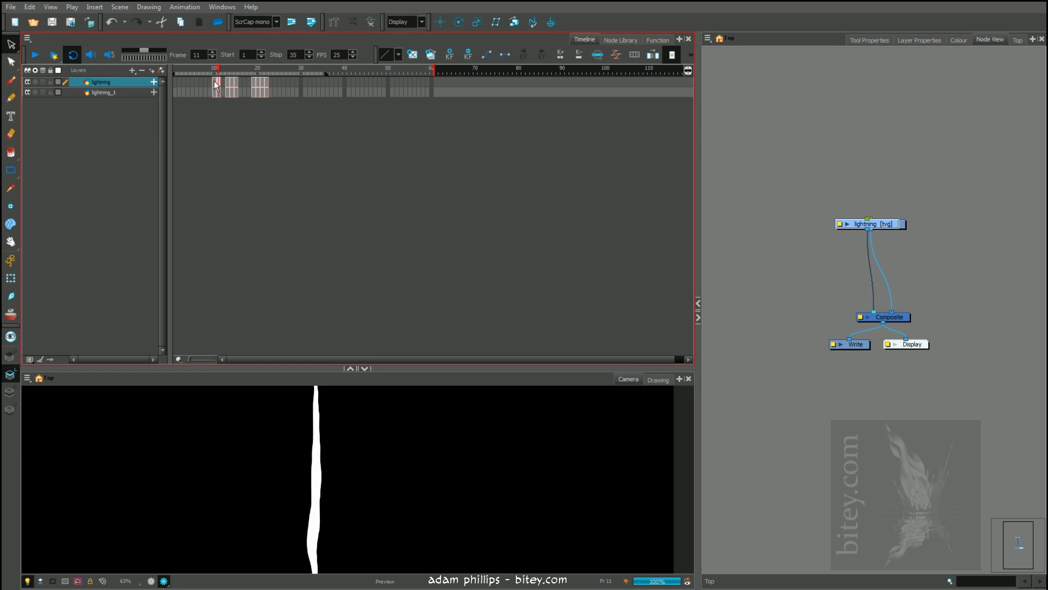
{"action": "left_click", "coordinate": [119, 93]}
{"action": "left_click_drag", "start_coordinate": [904, 223], "coordinate": [855, 211]}
{"action": "left_click_drag", "start_coordinate": [954, 213], "coordinate": [949, 207]}
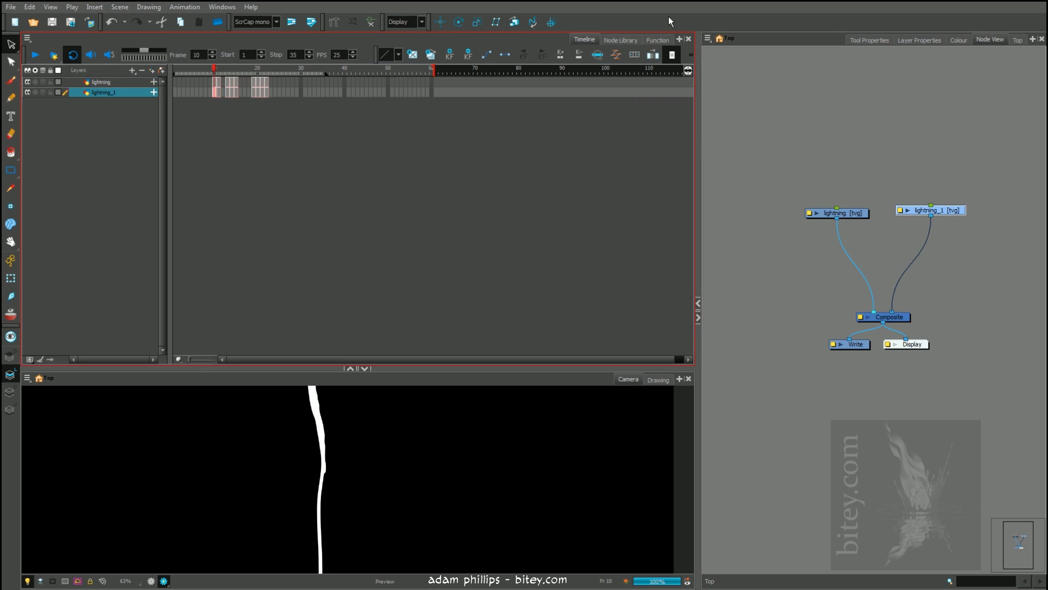
Bring back the node library at a reduced height, and level the lightning and lightning_1 nodes with each other
{"action": "left_click", "coordinate": [619, 40]}
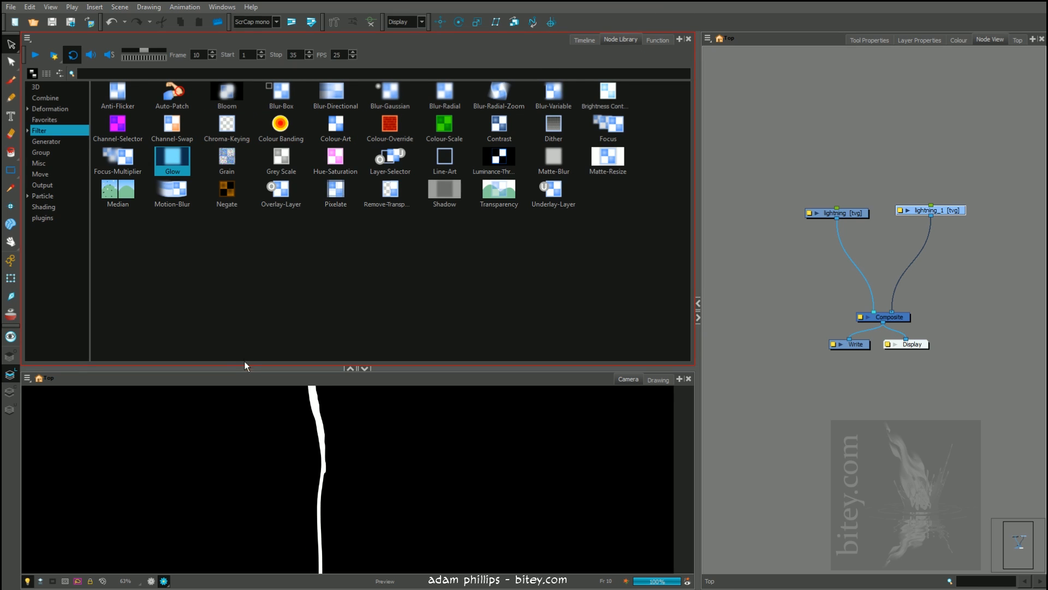
{"action": "left_click_drag", "start_coordinate": [244, 365], "coordinate": [242, 253]}
{"action": "mouse_move", "coordinate": [257, 370]}
{"action": "left_mouse_down"}
{"action": "mouse_move", "coordinate": [262, 381]}
{"action": "mouse_move", "coordinate": [254, 379]}
{"action": "left_mouse_up"}
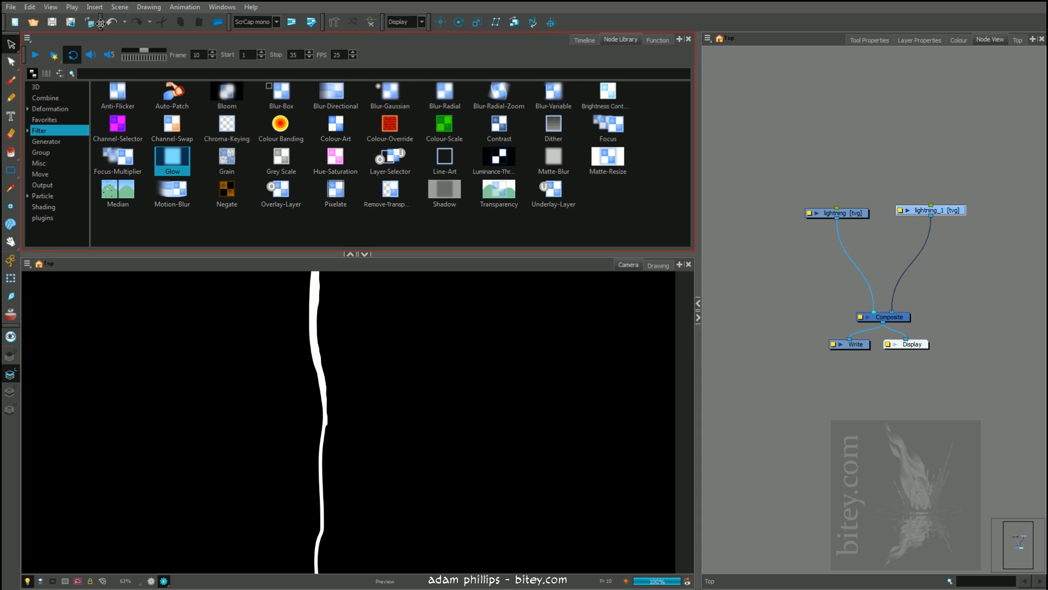
{"action": "left_click_drag", "start_coordinate": [948, 212], "coordinate": [945, 212]}
{"action": "mouse_move", "coordinate": [853, 214]}
{"action": "left_mouse_down"}
{"action": "mouse_move", "coordinate": [842, 209]}
{"action": "mouse_move", "coordinate": [854, 209]}
{"action": "left_mouse_up"}
{"action": "left_click", "coordinate": [940, 212]}
{"action": "left_click", "coordinate": [861, 207]}
{"action": "left_click", "coordinate": [925, 209]}
{"action": "left_click", "coordinate": [857, 208]}
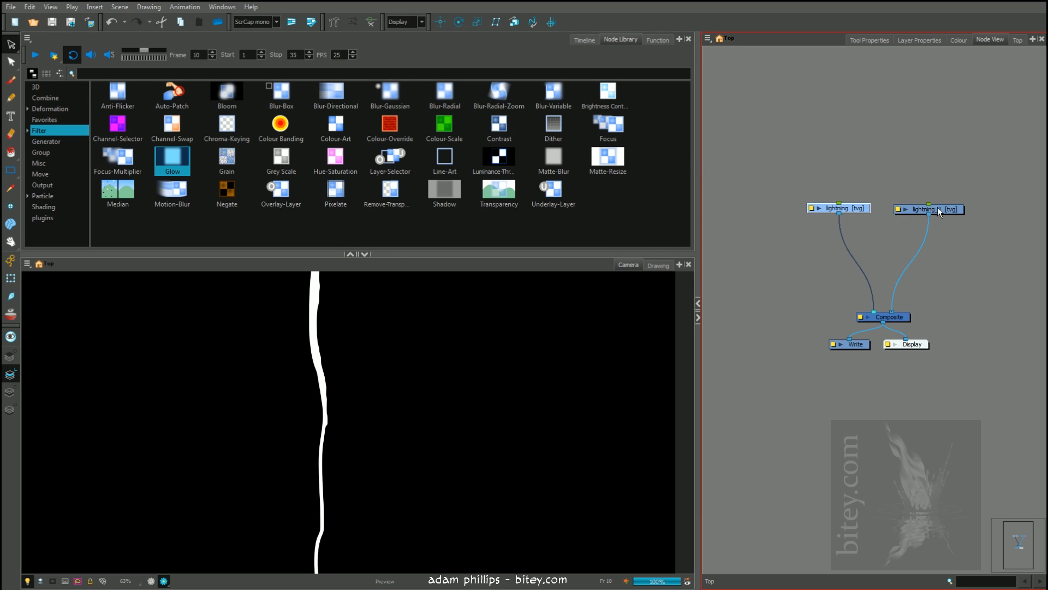
Insert a Blur-Gaussian effect on the connection between lightning_1 and the Composite, and give the camera view more height
{"action": "left_click", "coordinate": [940, 208]}
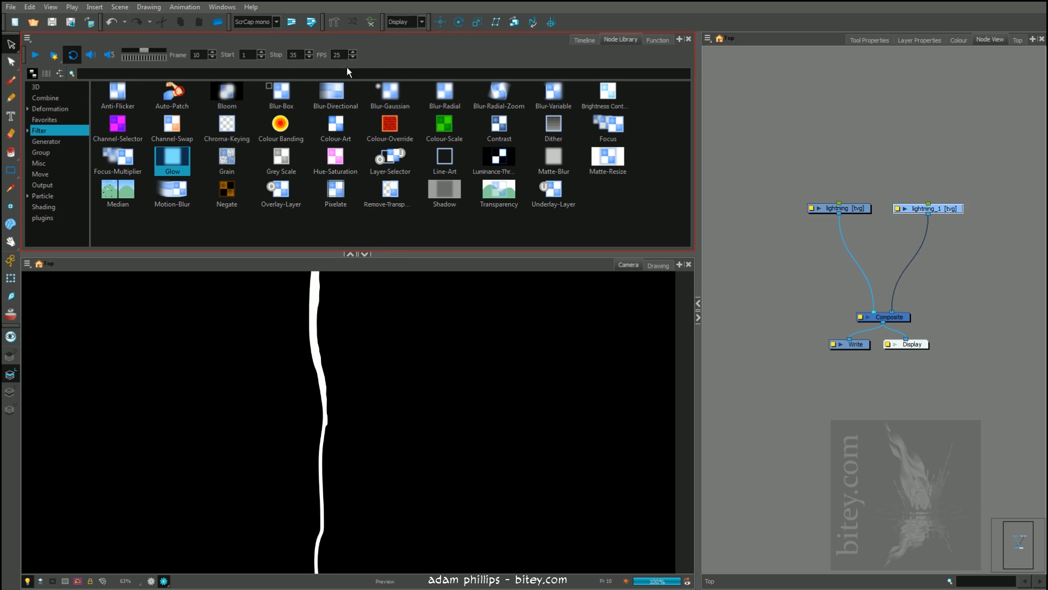
{"action": "left_click_drag", "start_coordinate": [391, 93], "coordinate": [915, 253]}
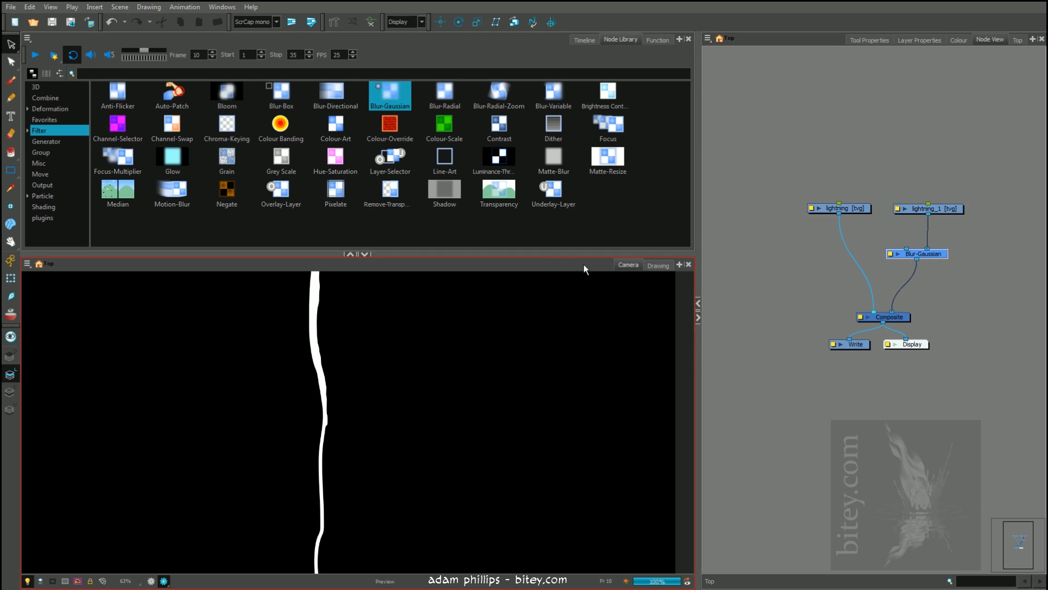
{"action": "left_click_drag", "start_coordinate": [556, 253], "coordinate": [557, 186]}
Set the Blur-Gaussian effect's blurriness to 8 and close its properties
{"action": "left_click", "coordinate": [891, 254]}
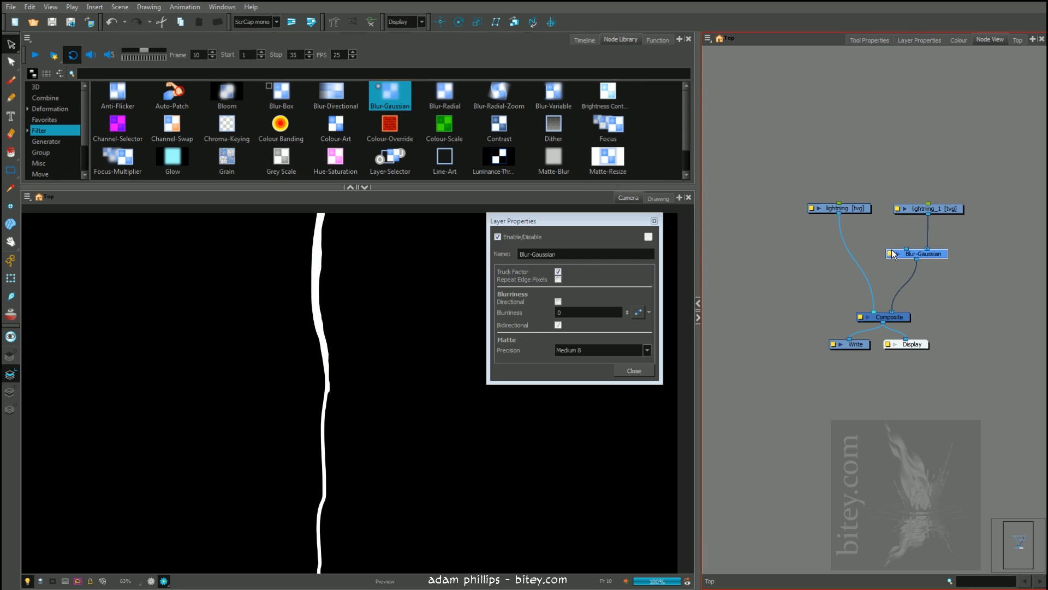
{"action": "left_click", "coordinate": [559, 312]}
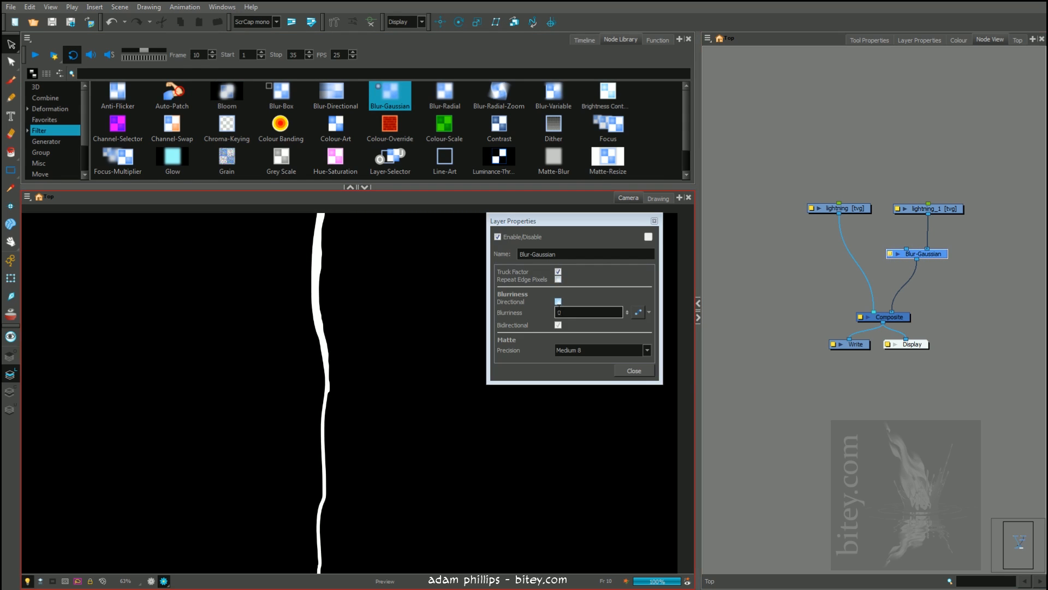
{"action": "double_click", "coordinate": [567, 313]}
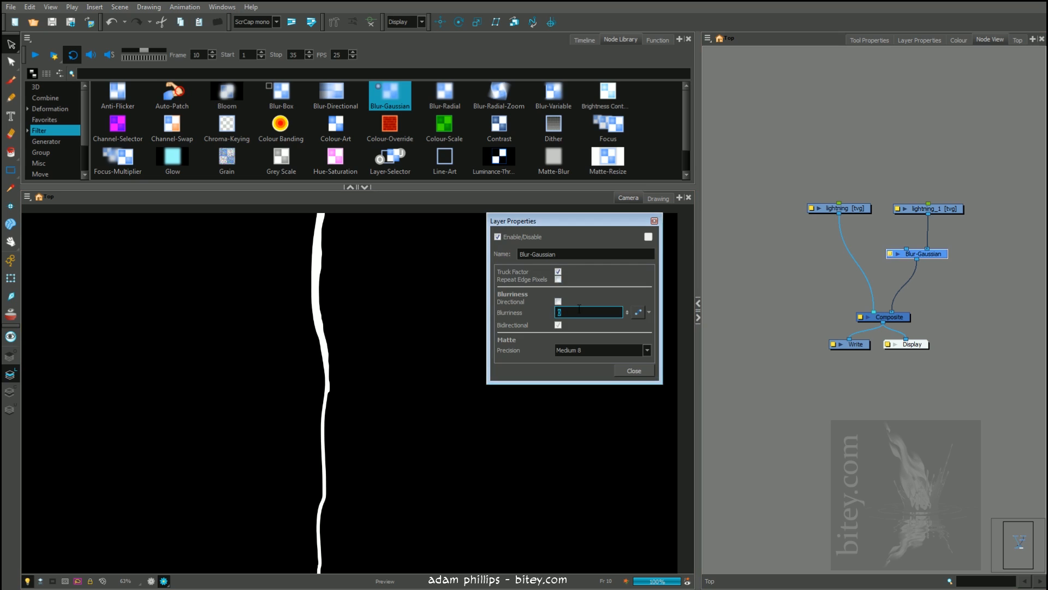
{"action": "key", "text": "Return"}
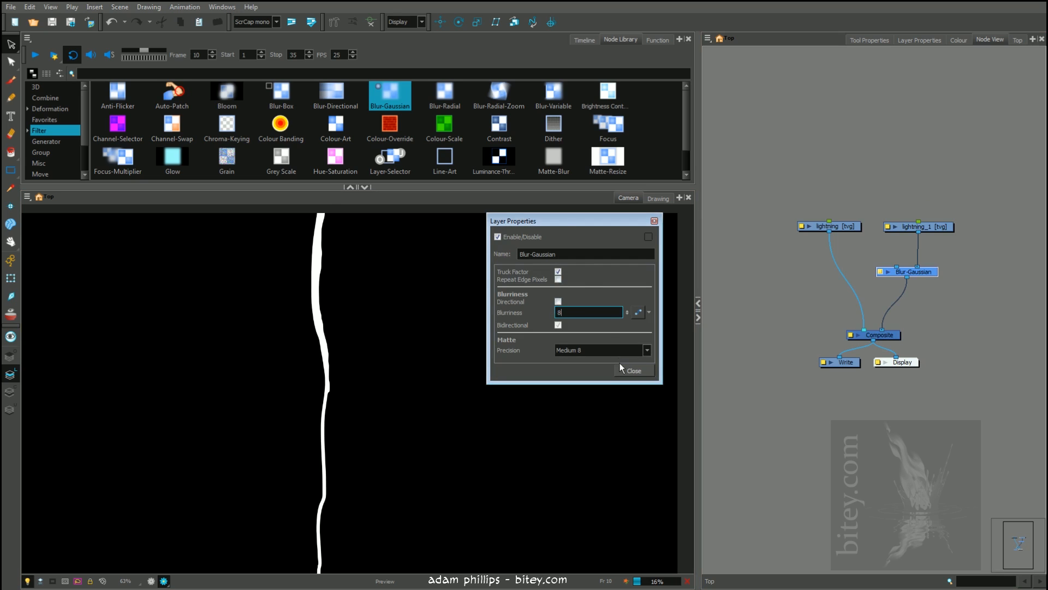
{"action": "double_click", "coordinate": [566, 315]}
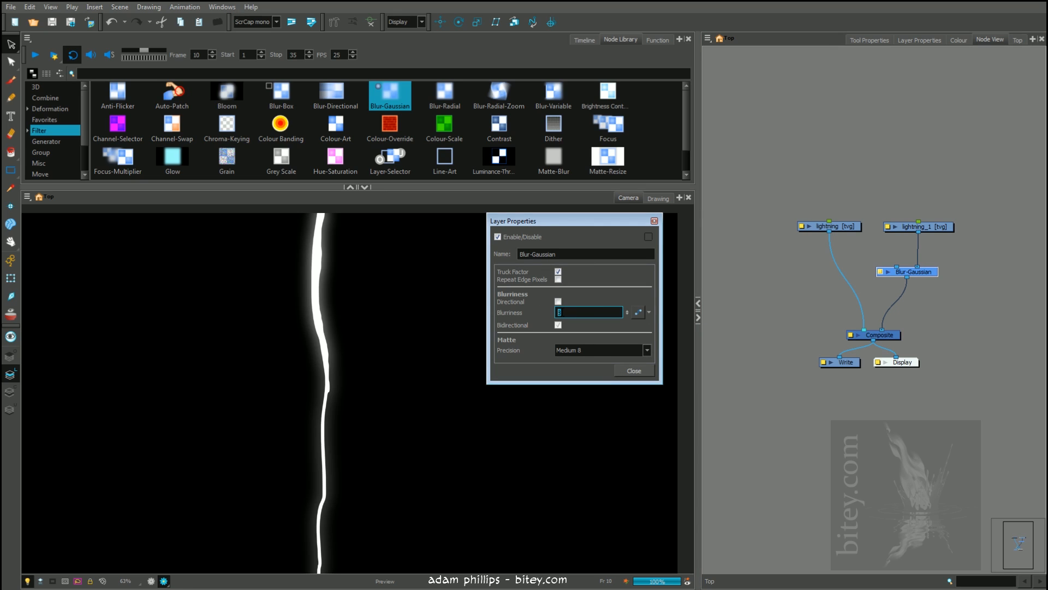
{"action": "left_click", "coordinate": [649, 371]}
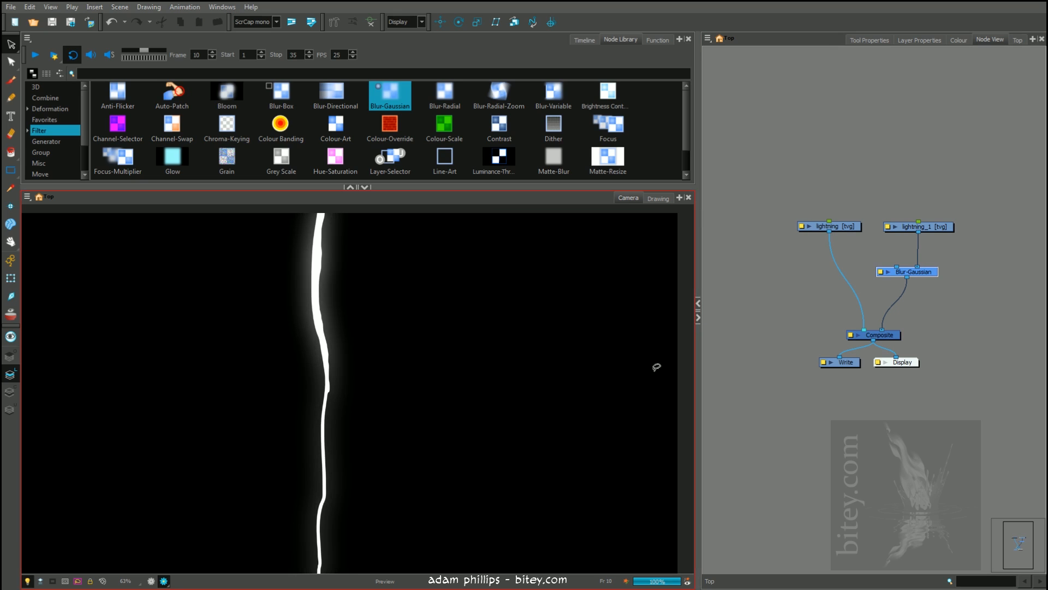
Enlarge the camera view and disable the sharp lightning node to show only the blurred copy
{"action": "left_click", "coordinate": [350, 188]}
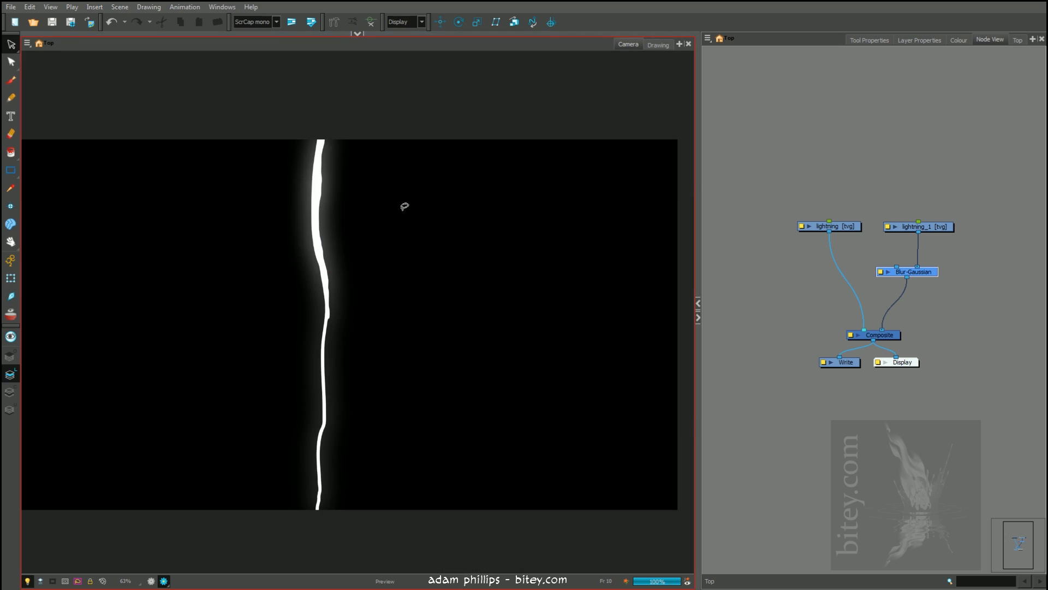
{"action": "left_click", "coordinate": [830, 226]}
{"action": "key", "text": "d"}
{"action": "left_click_drag", "start_coordinate": [908, 197], "coordinate": [915, 219]}
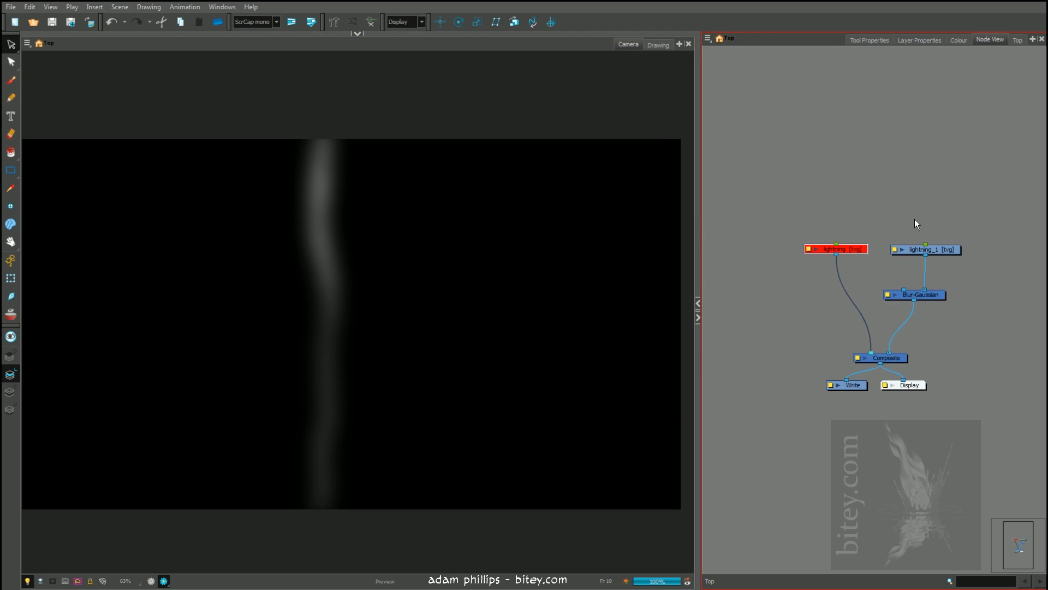
Check the lightning_1 drawing against its blurred camera render, and bring the timeline back above the camera view
{"action": "left_click", "coordinate": [928, 249]}
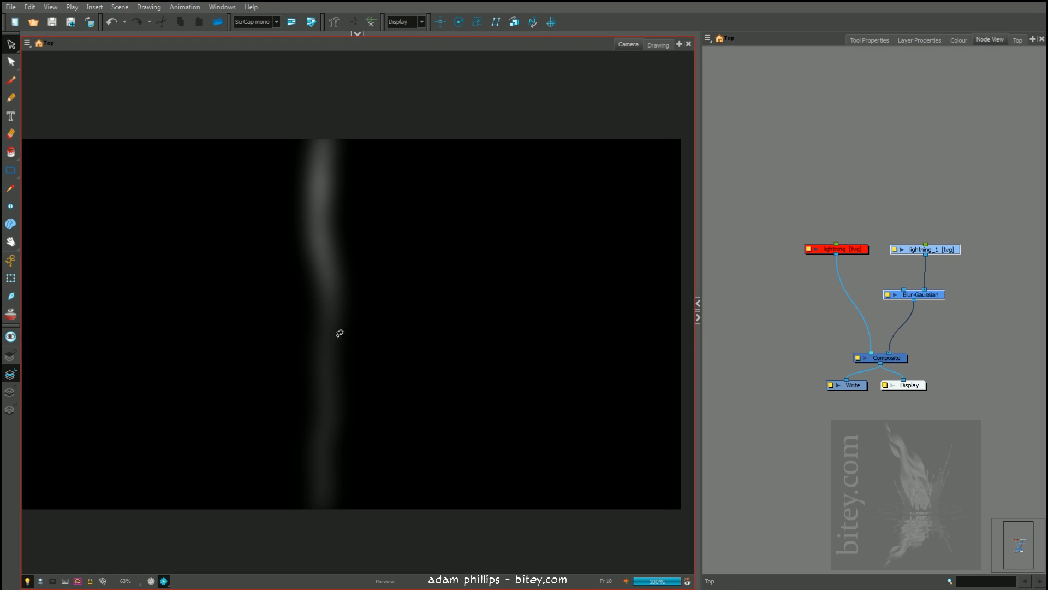
{"action": "left_click", "coordinate": [658, 44]}
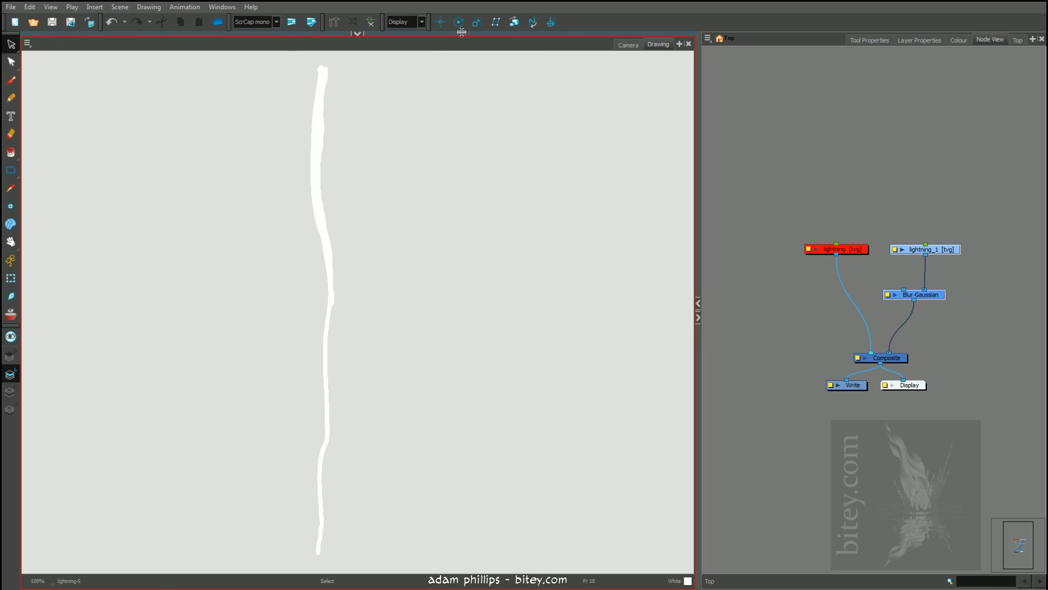
{"action": "left_click", "coordinate": [627, 45]}
{"action": "left_click", "coordinate": [358, 33]}
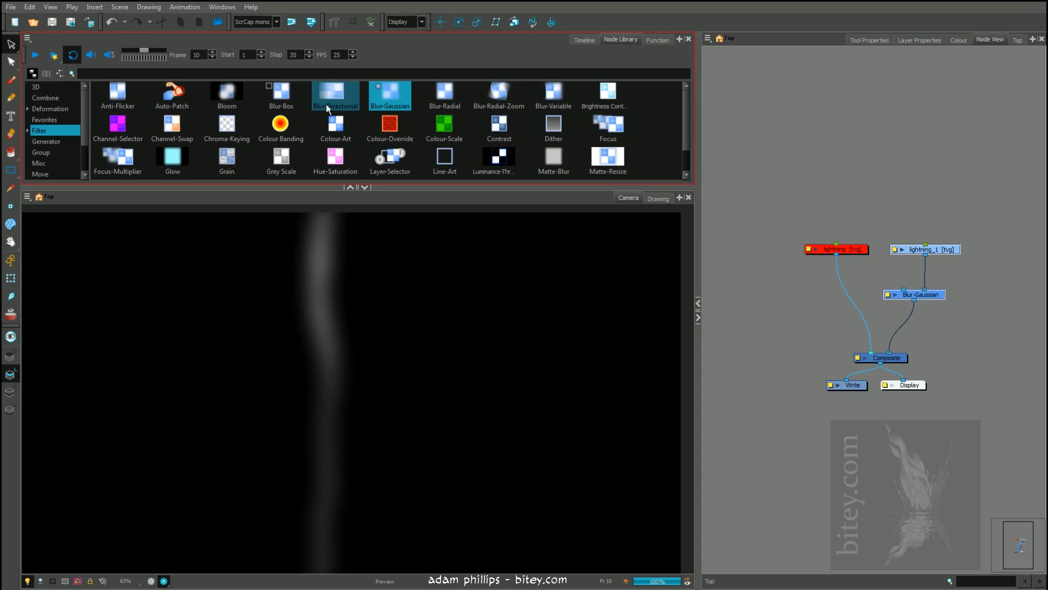
{"action": "left_click", "coordinate": [584, 40]}
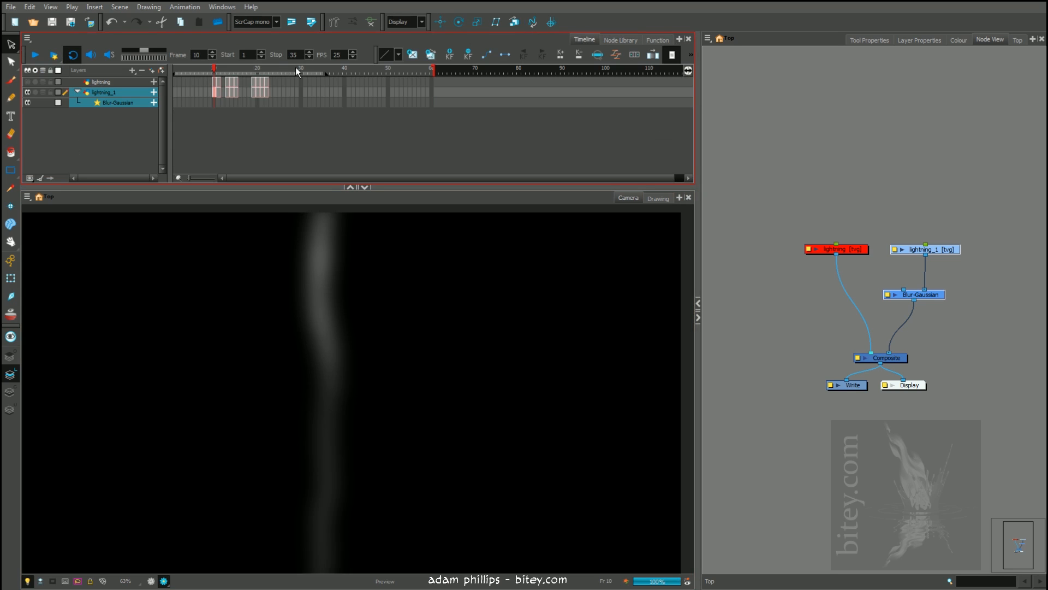
Step through the animation from frame 13 to frame 22 to examine the blurred copy on its own, and return to frame 10
{"action": "left_click", "coordinate": [232, 70]}
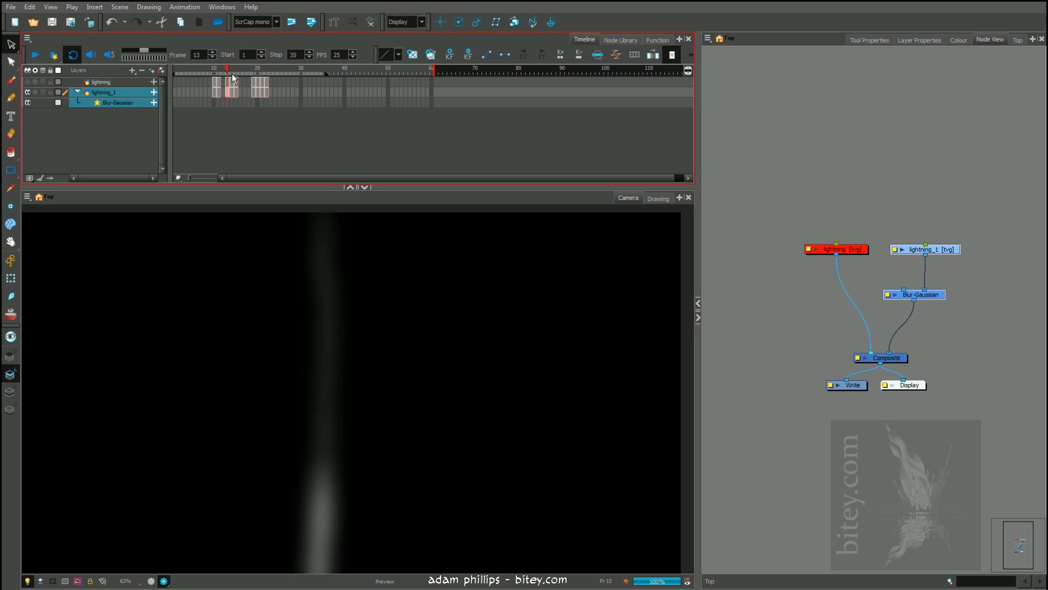
{"action": "left_click", "coordinate": [238, 79]}
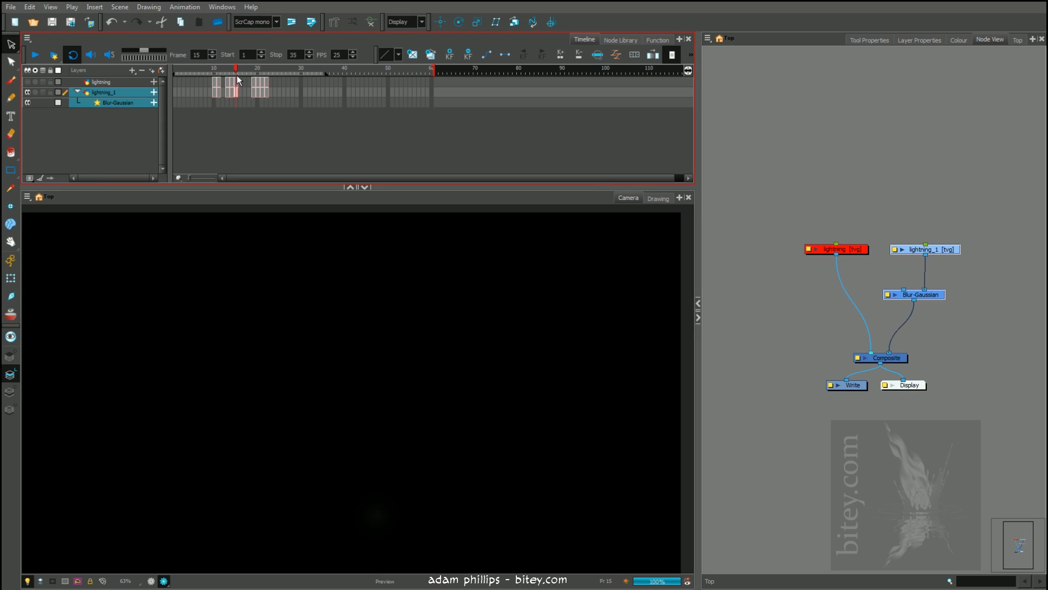
{"action": "left_click", "coordinate": [257, 77]}
{"action": "left_click", "coordinate": [262, 76]}
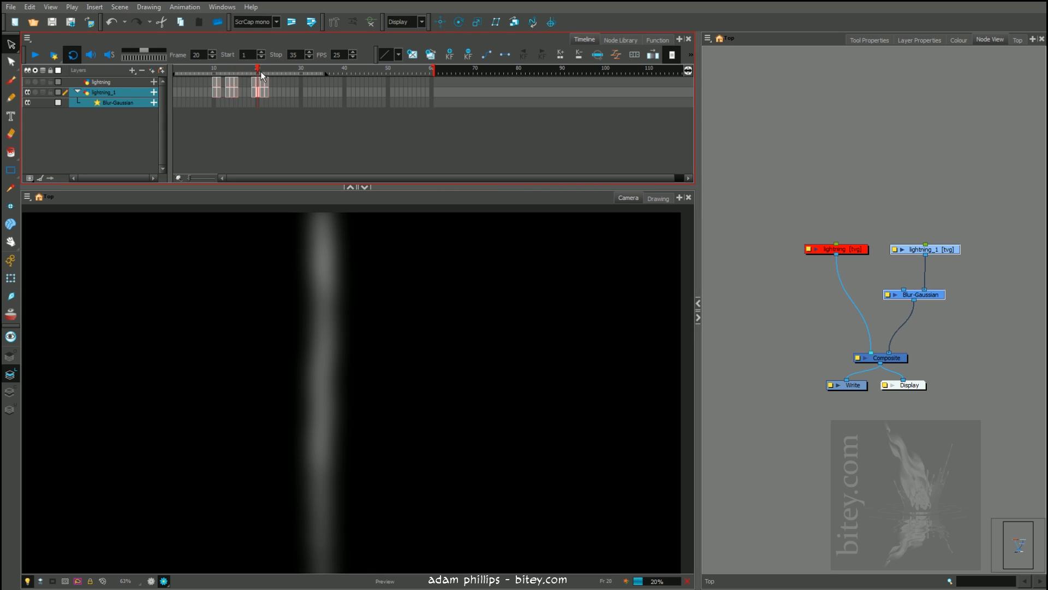
{"action": "left_click", "coordinate": [267, 75]}
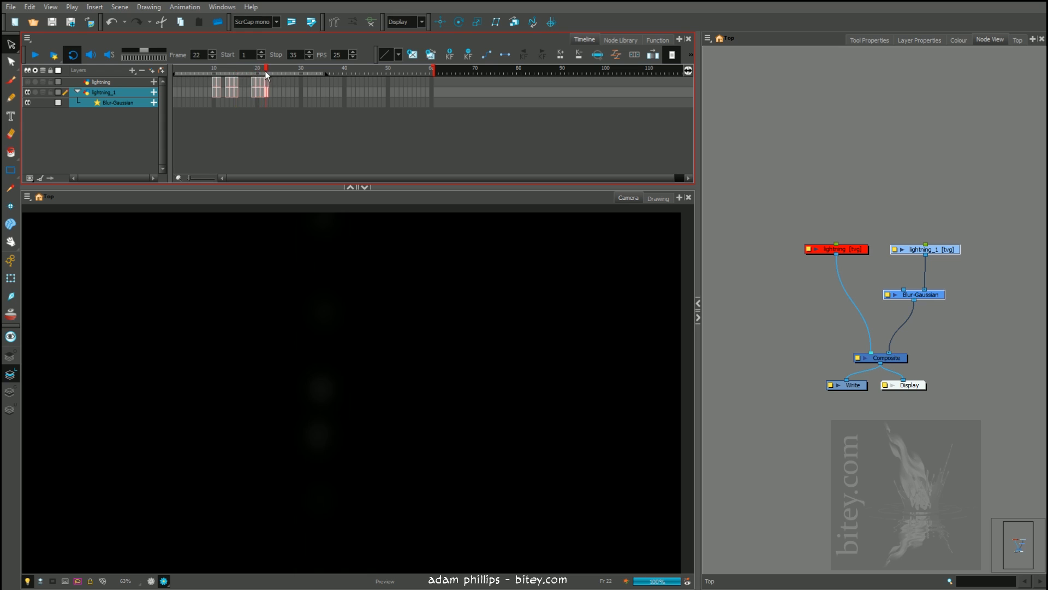
{"action": "left_click", "coordinate": [213, 75]}
Re-enable the sharp lightning node and step through frames 11 to 14 to examine the bolt with its blurred glow
{"action": "left_click", "coordinate": [857, 249]}
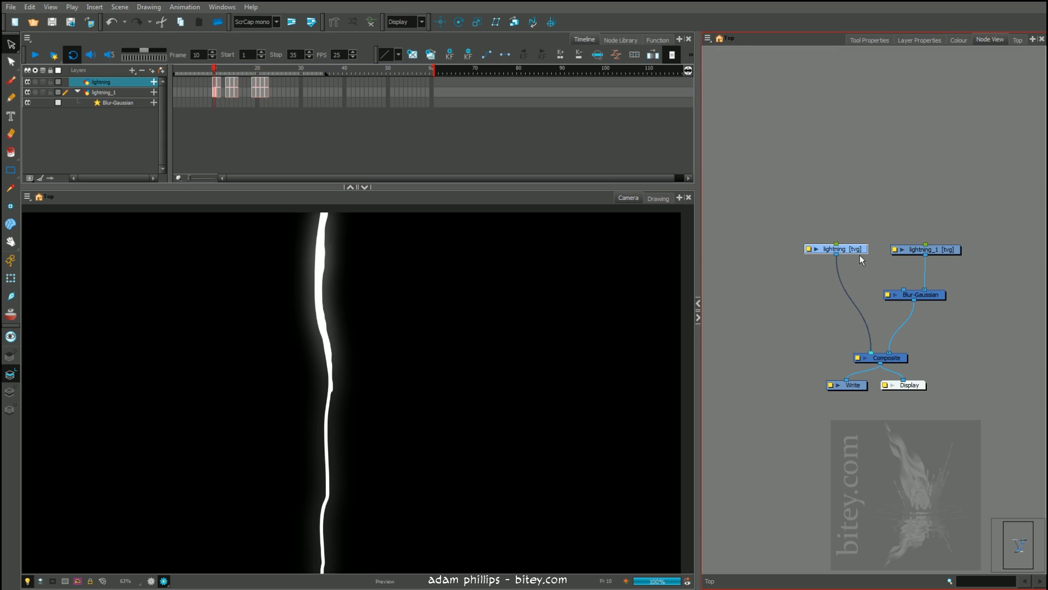
{"action": "left_click", "coordinate": [220, 75]}
{"action": "left_click", "coordinate": [317, 314]}
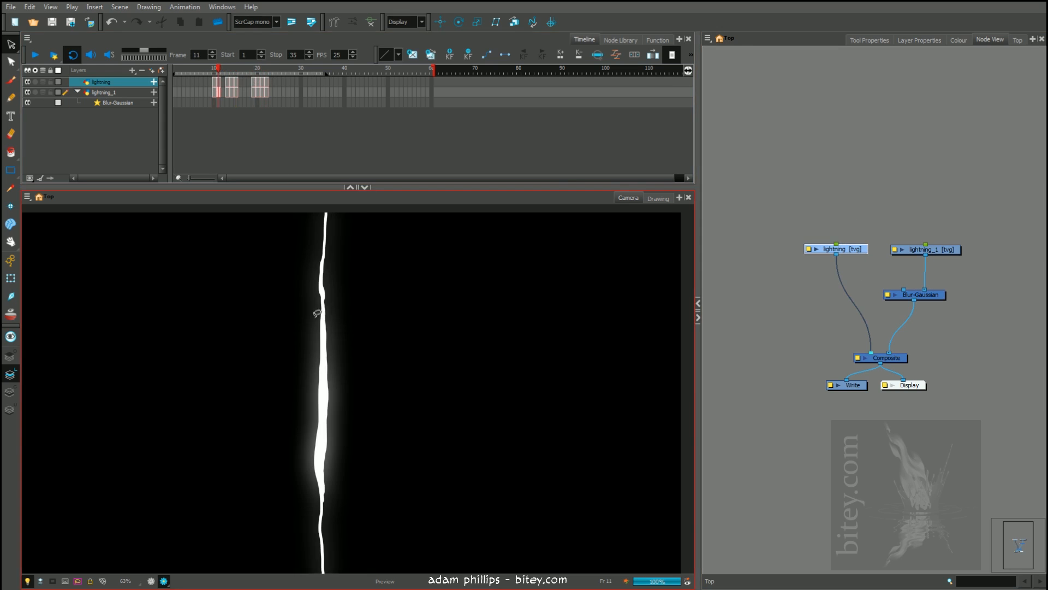
{"action": "left_click", "coordinate": [230, 73]}
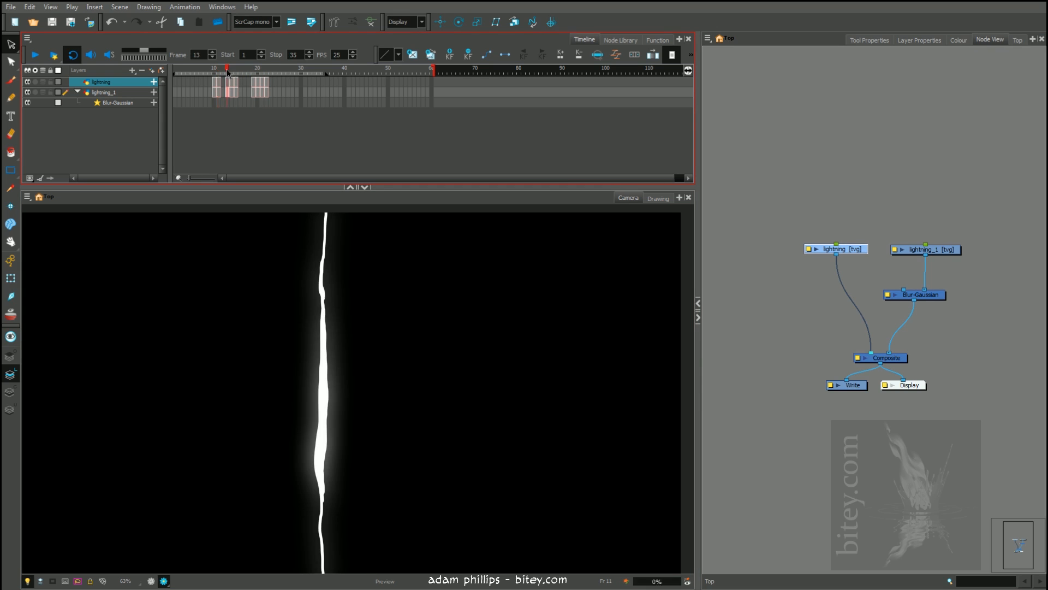
{"action": "left_click", "coordinate": [234, 73]}
Move the lightning, lightning_1 and Blur-Gaussian nodes slightly lower and spread the two branches apart above the Composite
{"action": "left_click", "coordinate": [936, 254]}
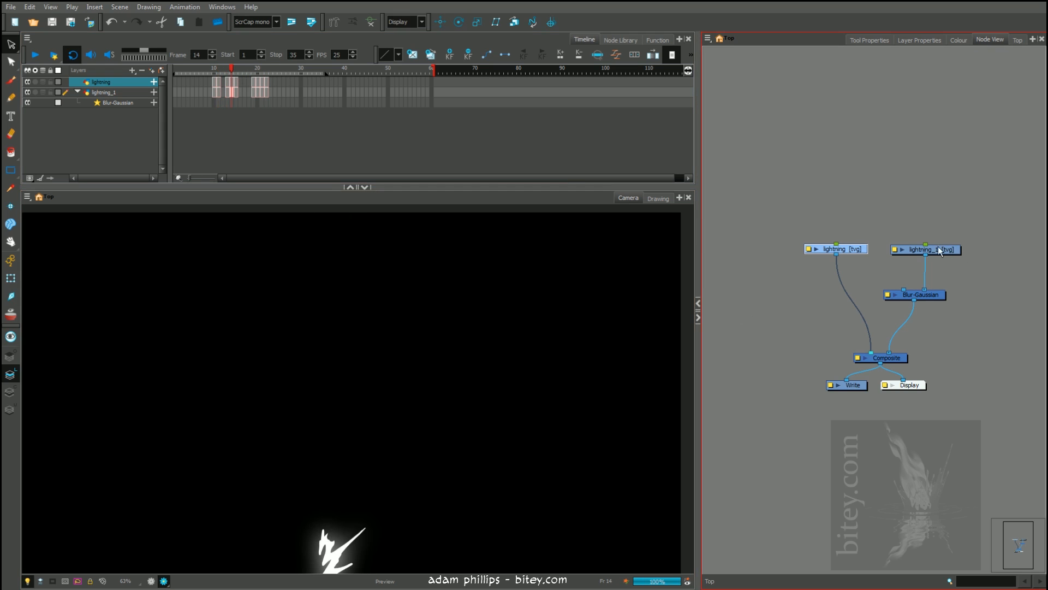
{"action": "left_click_drag", "start_coordinate": [824, 228], "coordinate": [844, 259]}
{"action": "left_click_drag", "start_coordinate": [908, 232], "coordinate": [931, 305]}
{"action": "left_click_drag", "start_coordinate": [841, 259], "coordinate": [839, 257]}
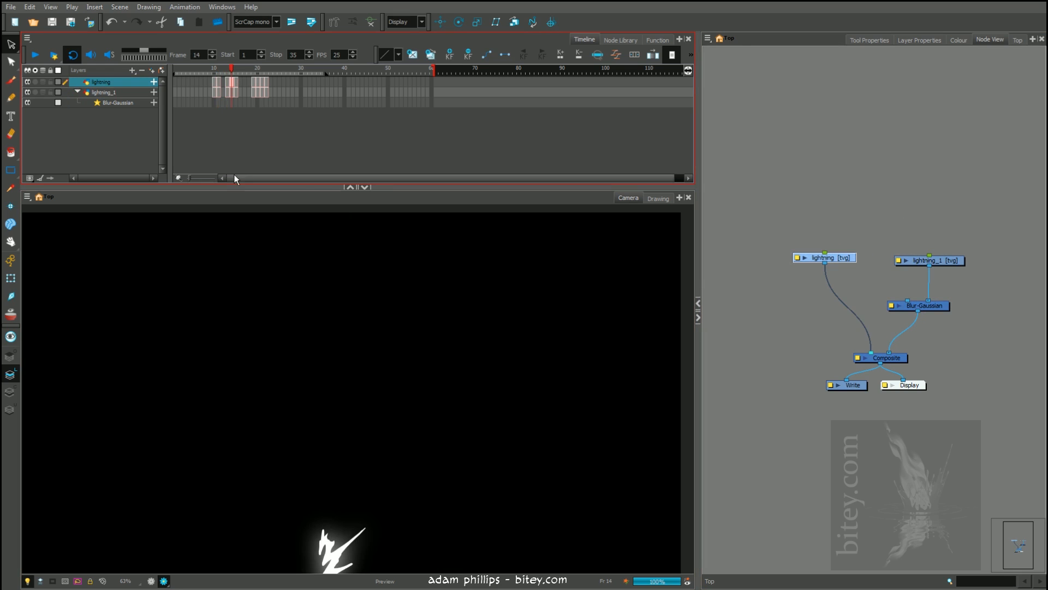
Examine the combined bolt and blur on frame 15 and frames 20 to 22, and go back to frame 10
{"action": "left_click", "coordinate": [238, 71]}
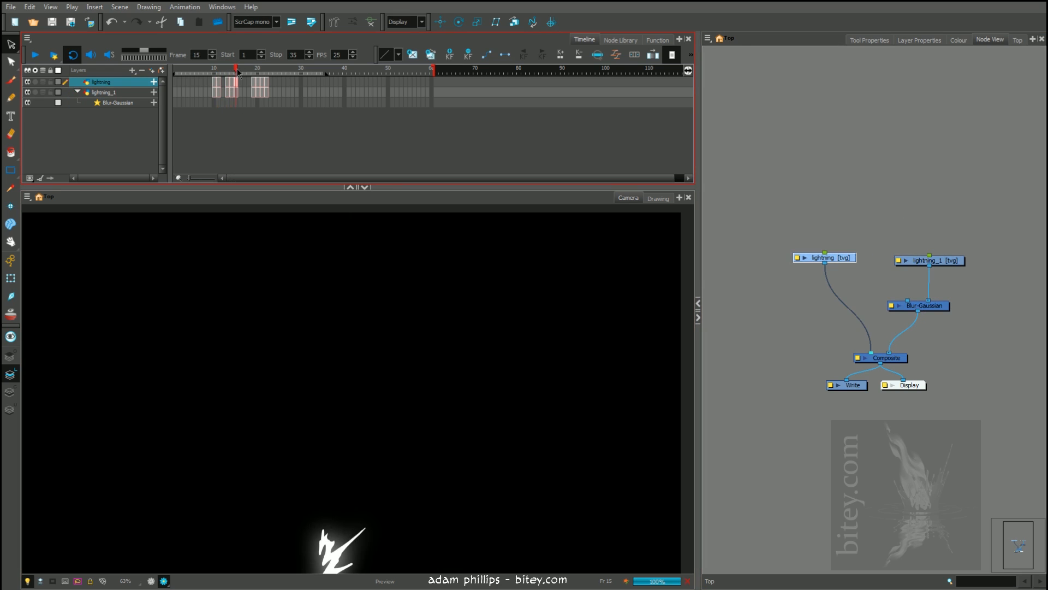
{"action": "left_click", "coordinate": [944, 306]}
{"action": "left_click", "coordinate": [254, 70]}
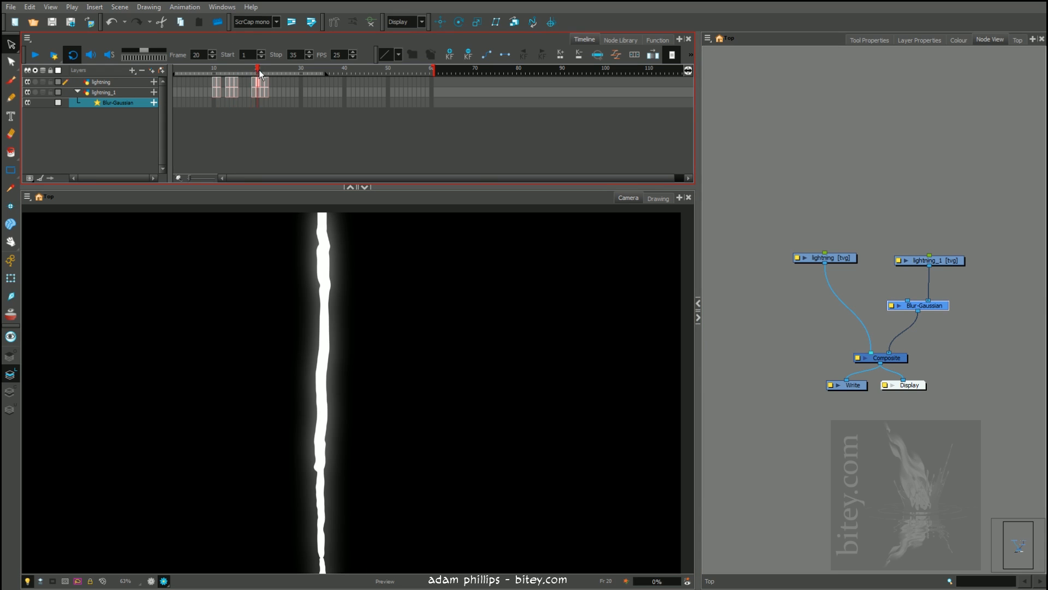
{"action": "left_click", "coordinate": [264, 70]}
{"action": "left_click", "coordinate": [258, 70]}
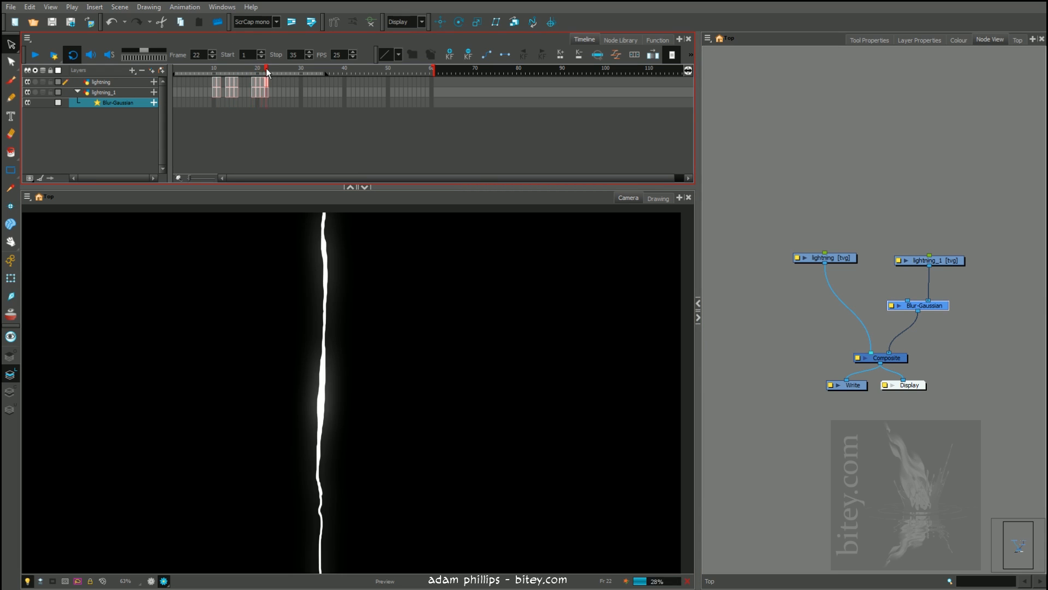
{"action": "left_click", "coordinate": [230, 68]}
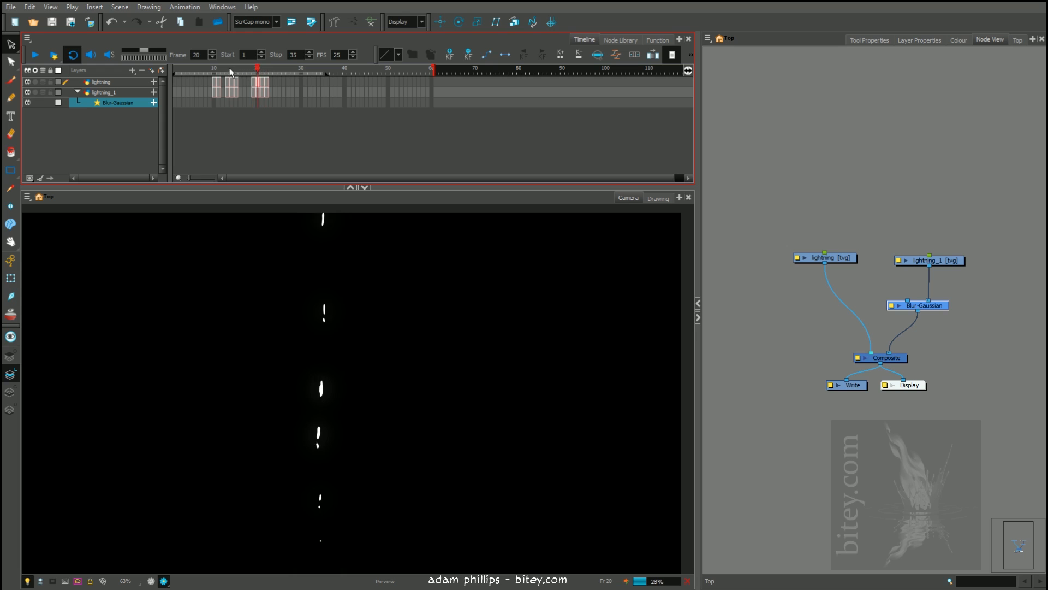
{"action": "left_click", "coordinate": [216, 68]}
{"action": "left_click", "coordinate": [214, 68]}
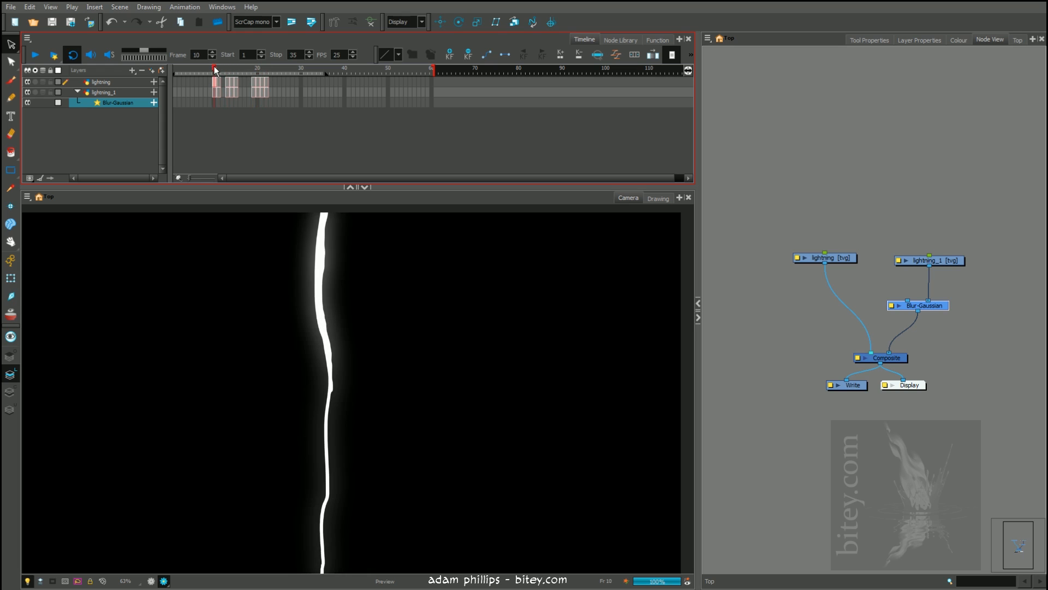
Delete the Blur-Gaussian node and the lightning_1 node with its drawing files, and centre the lightning node above the Composite
{"action": "left_click_drag", "start_coordinate": [944, 309], "coordinate": [852, 489]}
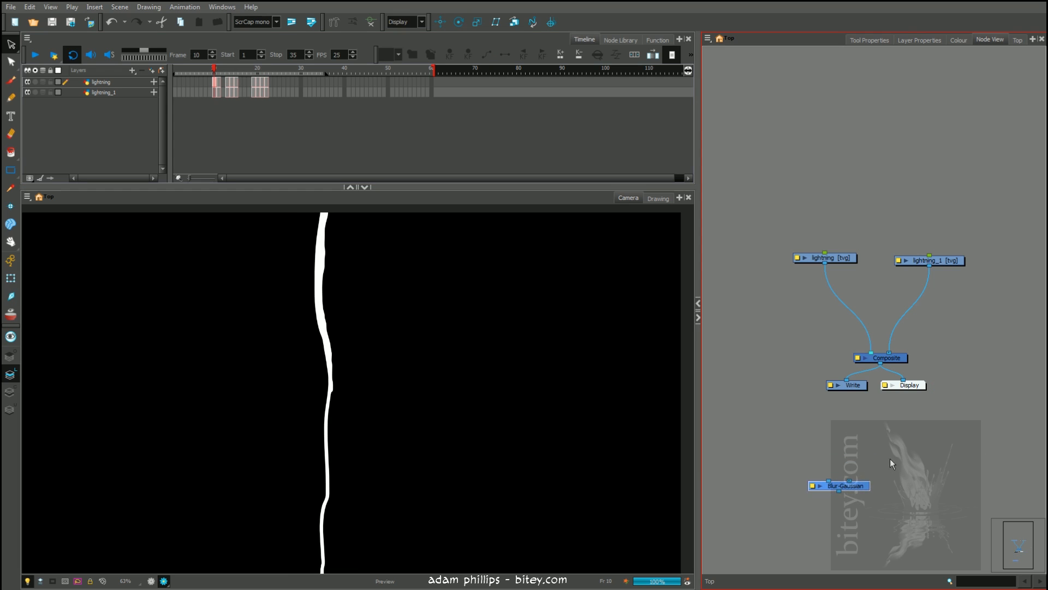
{"action": "key", "text": "Delete"}
{"action": "left_click", "coordinate": [931, 261]}
{"action": "key", "text": "Delete"}
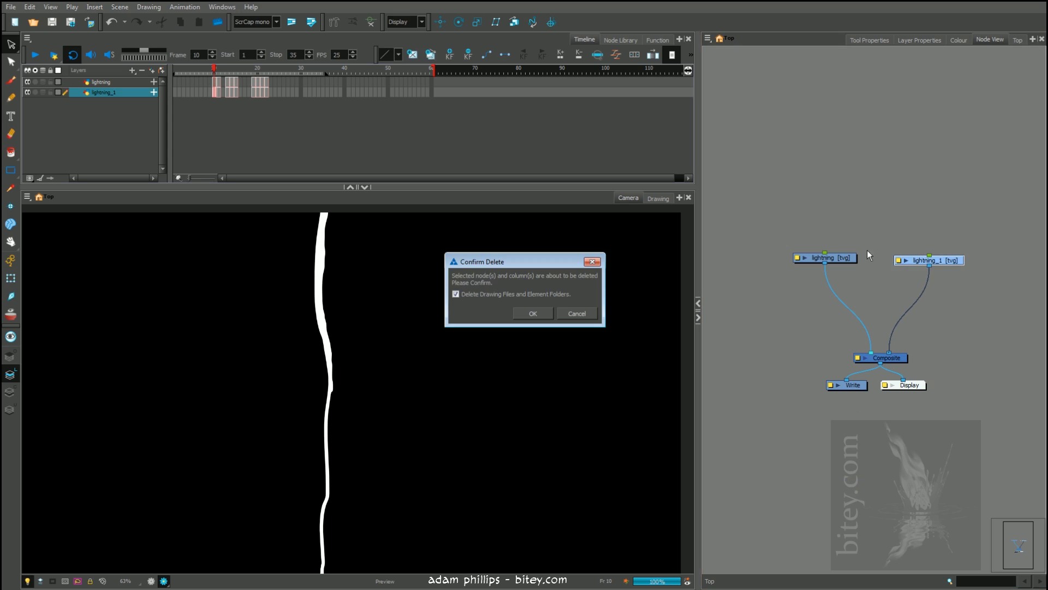
{"action": "left_click", "coordinate": [533, 313]}
{"action": "left_click_drag", "start_coordinate": [827, 257], "coordinate": [883, 236]}
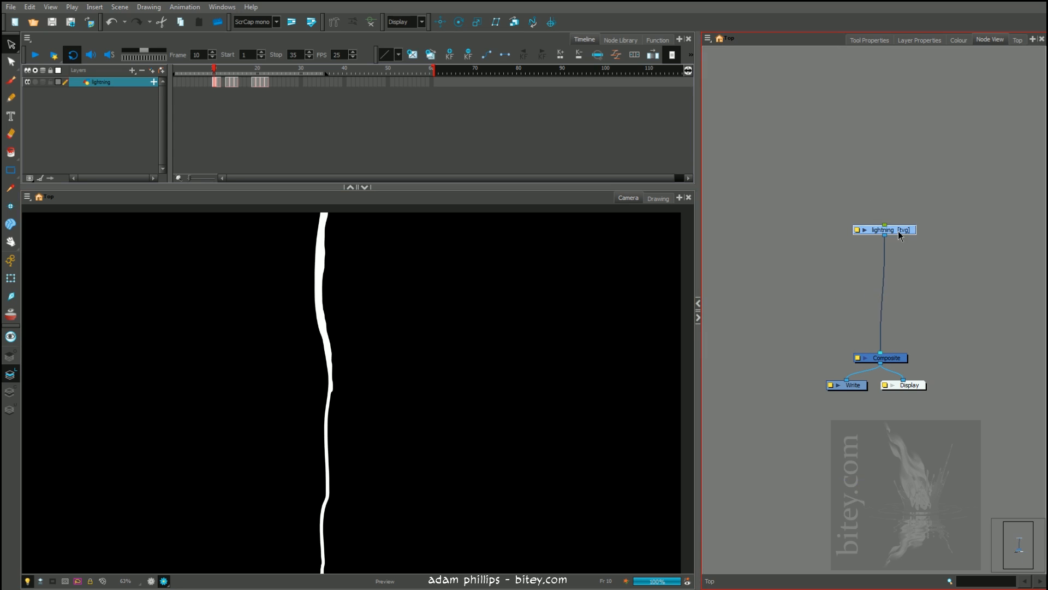
Insert a Glow effect on the connection between the lightning node and the Composite, and open its properties
{"action": "left_click", "coordinate": [621, 40]}
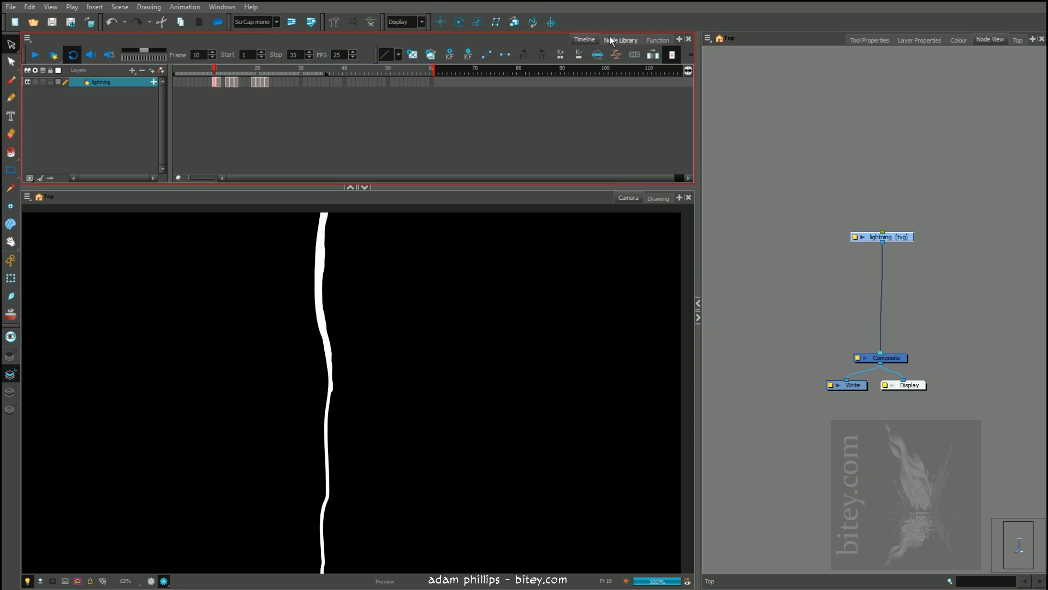
{"action": "left_click_drag", "start_coordinate": [172, 157], "coordinate": [882, 294]}
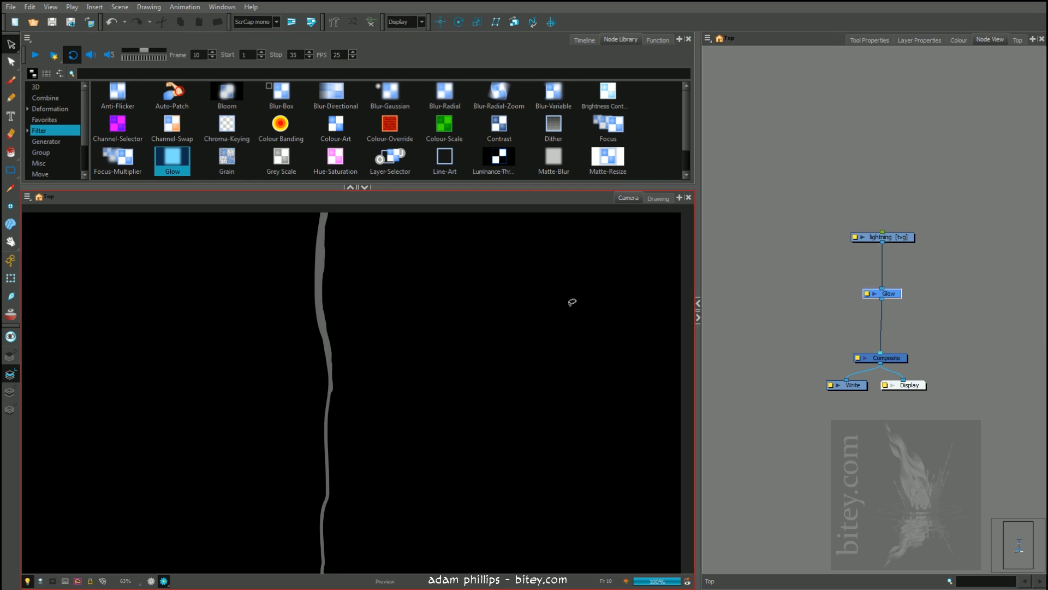
{"action": "left_click", "coordinate": [866, 289]}
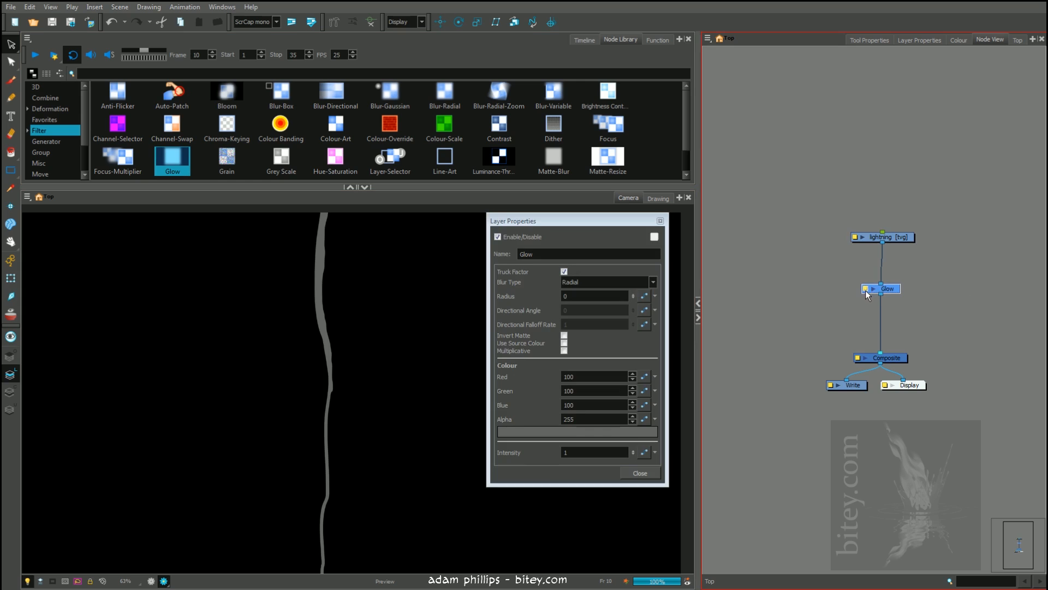
Set the Glow radius to 8, raise it to 12, and move the properties window clear of the nodes
{"action": "left_click", "coordinate": [571, 298]}
{"action": "double_click", "coordinate": [571, 298]}
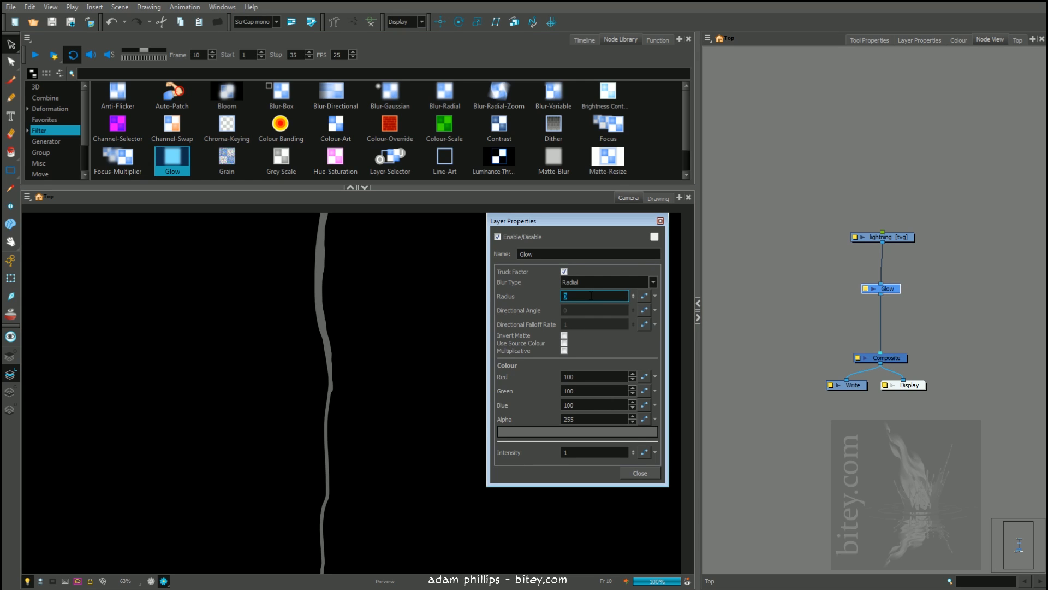
{"action": "type", "text": "8"}
{"action": "key", "text": "Return"}
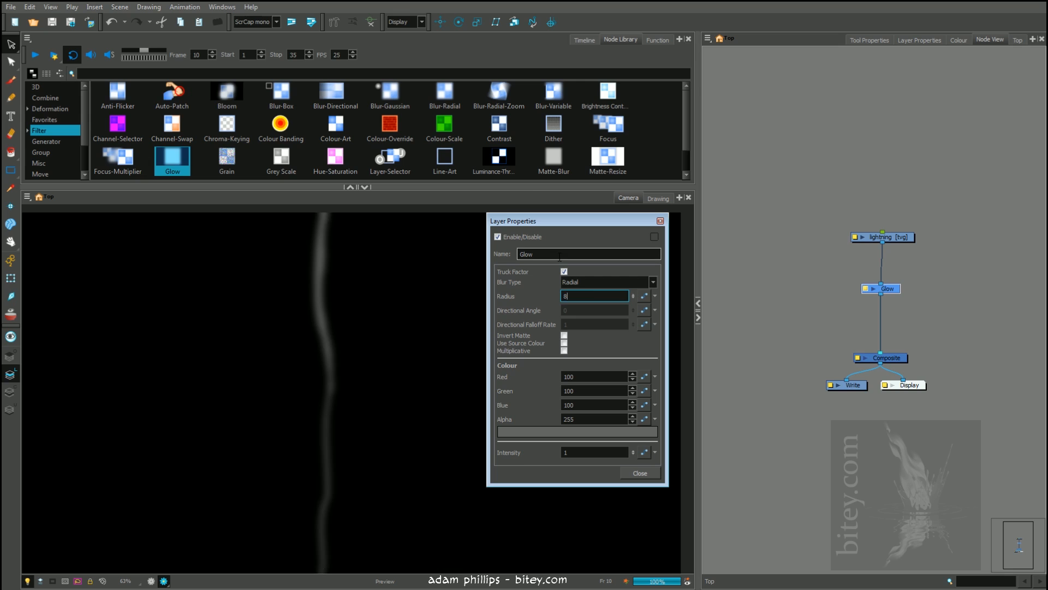
{"action": "type", "text": "12"}
{"action": "left_click_drag", "start_coordinate": [608, 219], "coordinate": [914, 222]}
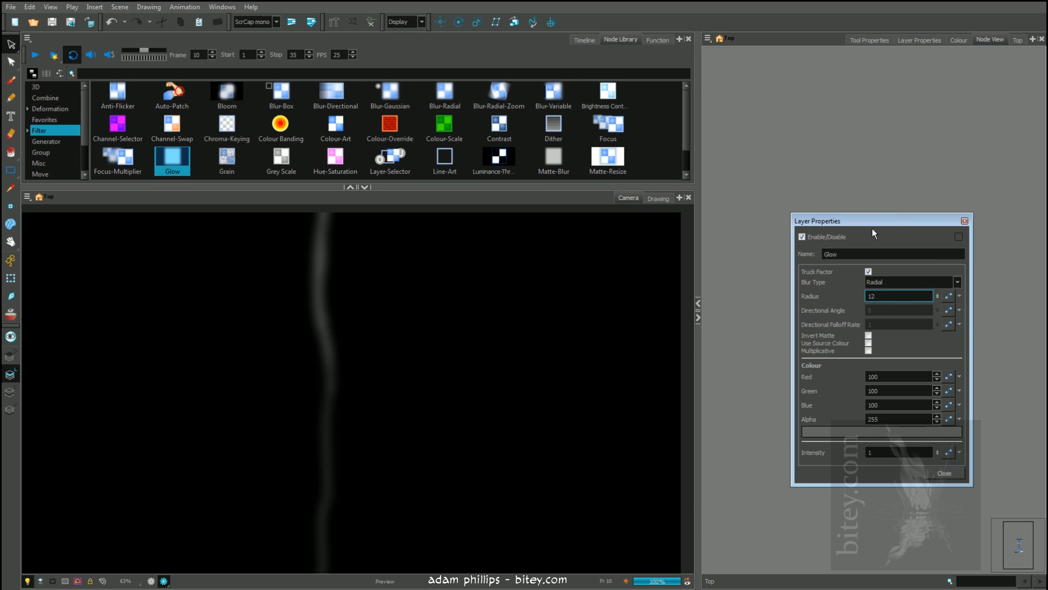
{"action": "left_click_drag", "start_coordinate": [922, 221], "coordinate": [599, 348]}
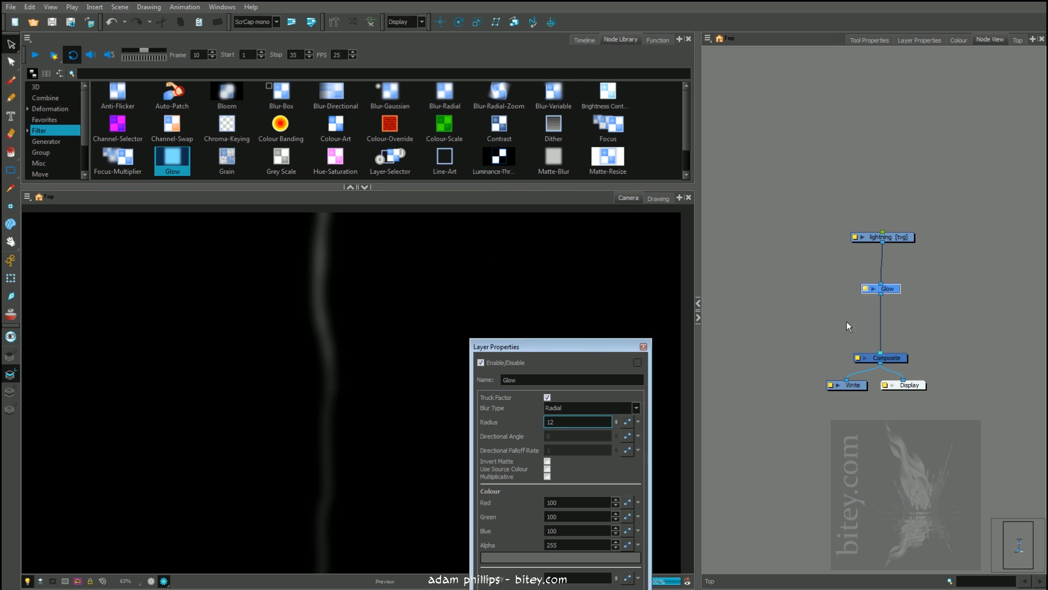
Connect the lightning node directly to the Composite alongside the Glow branch, and arrange the lightning and Glow nodes
{"action": "left_click_drag", "start_coordinate": [895, 238], "coordinate": [884, 244]}
{"action": "left_click", "coordinate": [893, 287], "text": "shift"}
{"action": "left_click_drag", "start_coordinate": [893, 286], "coordinate": [871, 352]}
{"action": "left_click_drag", "start_coordinate": [923, 249], "coordinate": [898, 249]}
{"action": "left_click", "coordinate": [913, 280]}
{"action": "left_click_drag", "start_coordinate": [895, 291], "coordinate": [909, 293]}
{"action": "left_click_drag", "start_coordinate": [887, 250], "coordinate": [879, 248]}
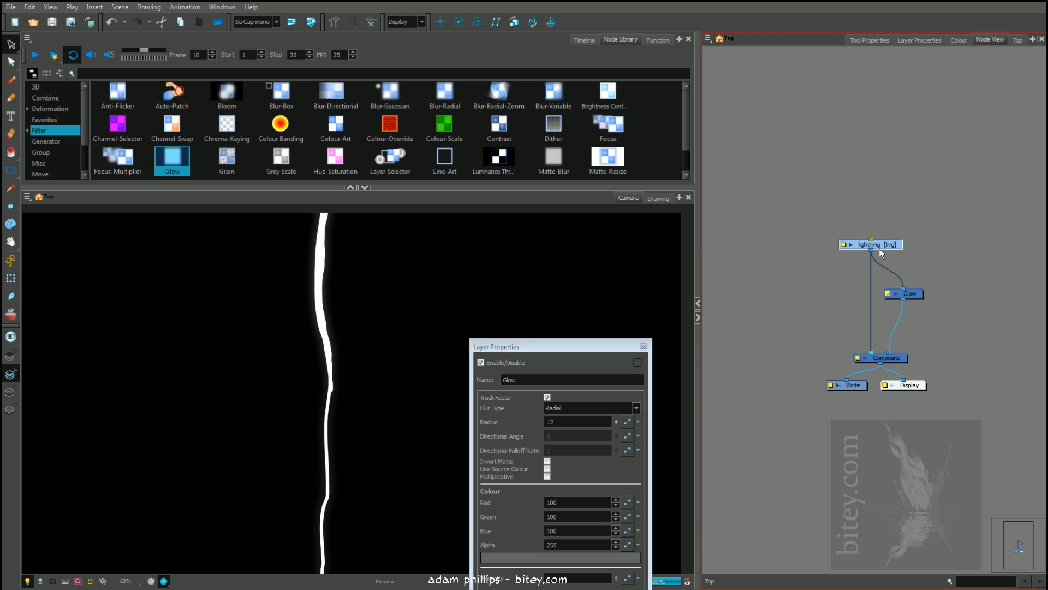
Bring back the timeline with the playhead on frame 10
{"action": "left_click", "coordinate": [585, 41]}
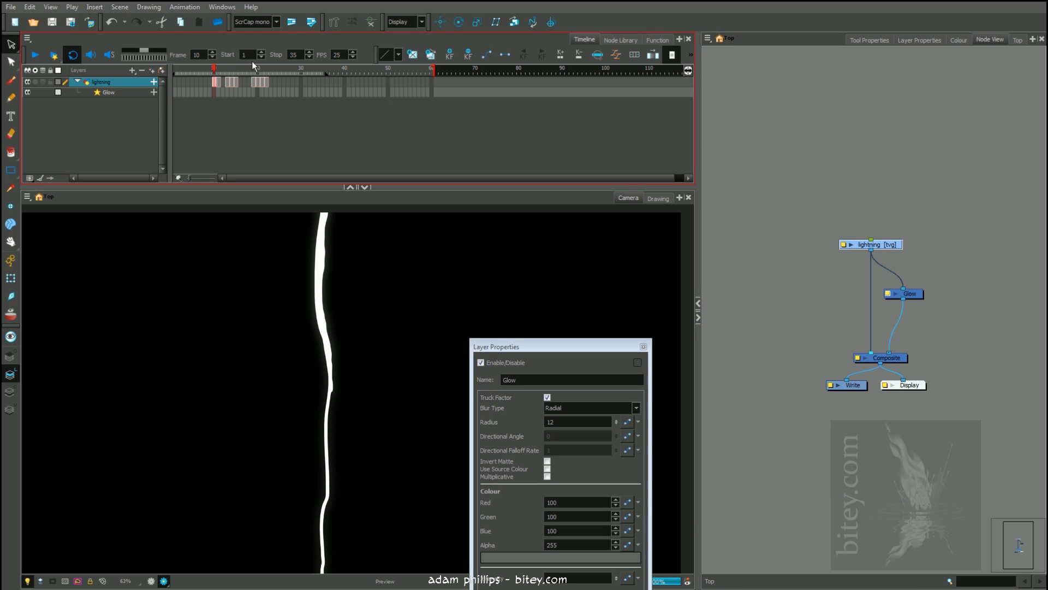
{"action": "left_click", "coordinate": [218, 69]}
{"action": "key", "text": "comma"}
{"action": "right_click", "coordinate": [121, 88]}
{"action": "left_click", "coordinate": [90, 139]}
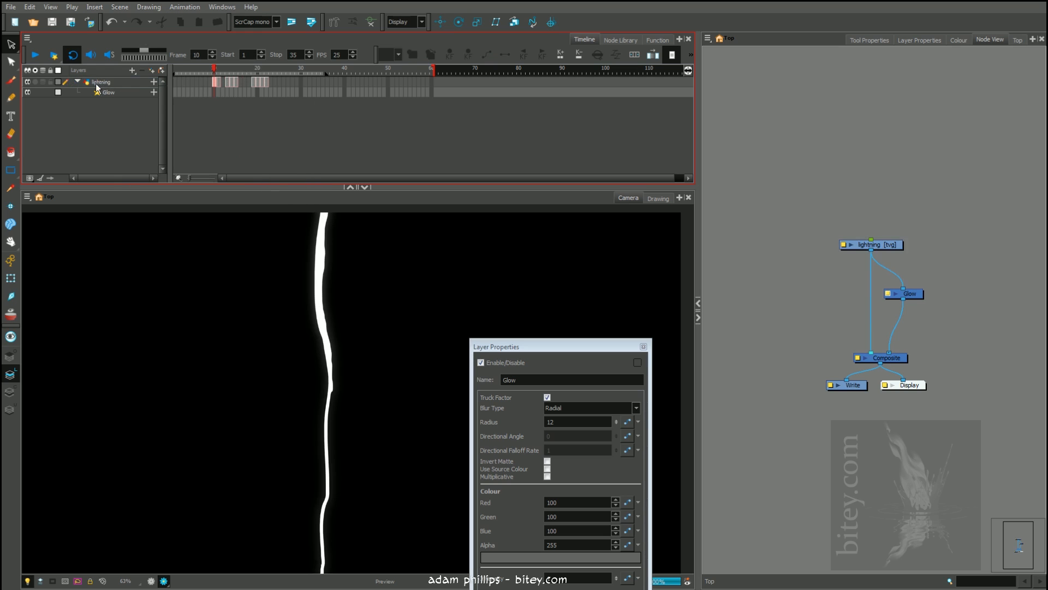
Remove the direct connection from lightning to the Composite, leaving only the Glow branch, and reposition the Glow properties window
{"action": "left_click_drag", "start_coordinate": [910, 294], "coordinate": [911, 302]}
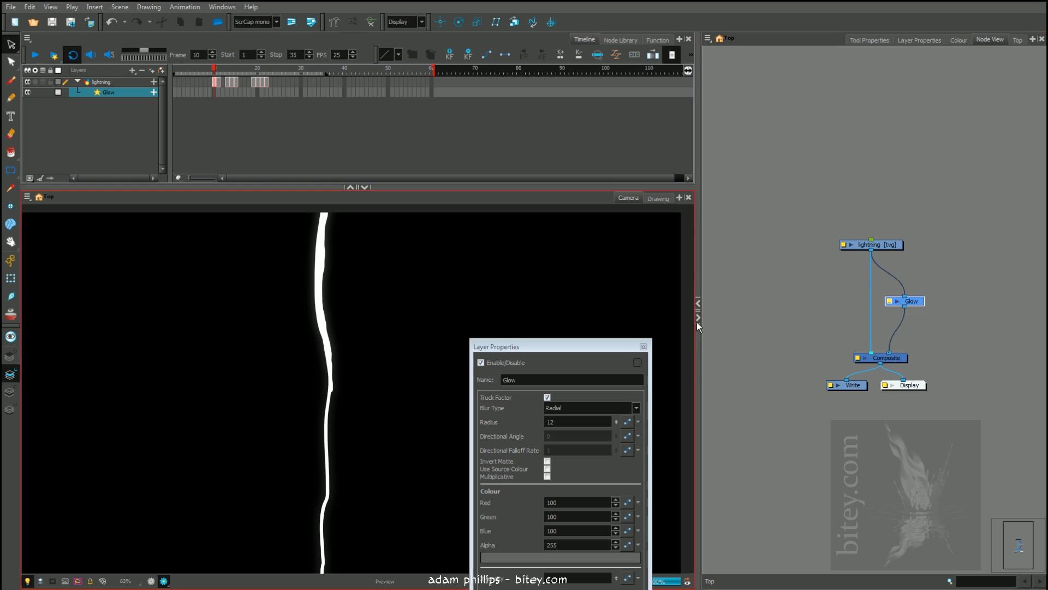
{"action": "left_click_drag", "start_coordinate": [628, 346], "coordinate": [608, 246]}
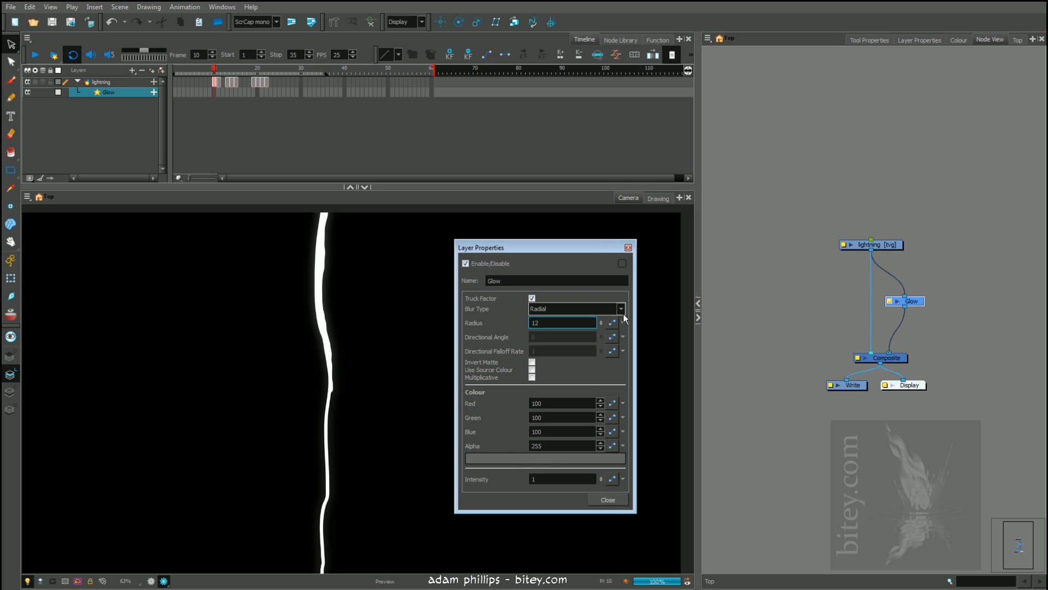
{"action": "left_click_drag", "start_coordinate": [565, 252], "coordinate": [636, 249]}
{"action": "left_click_drag", "start_coordinate": [863, 352], "coordinate": [908, 235]}
Set the Glow colour to bright cyan with red 100, green 255 and blue 255
{"action": "left_click", "coordinate": [615, 451]}
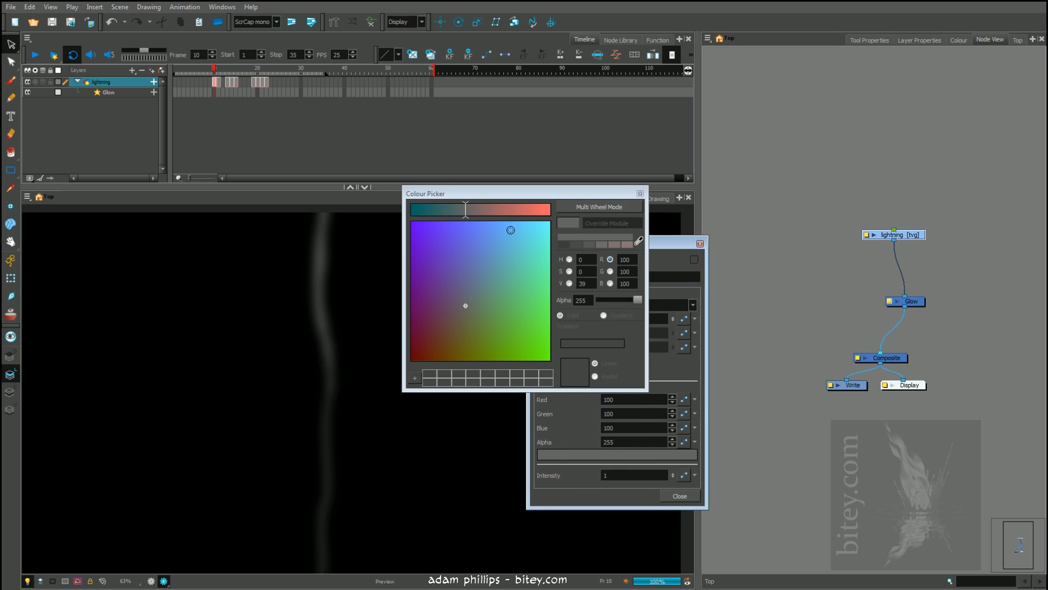
{"action": "left_click_drag", "start_coordinate": [529, 235], "coordinate": [566, 199]}
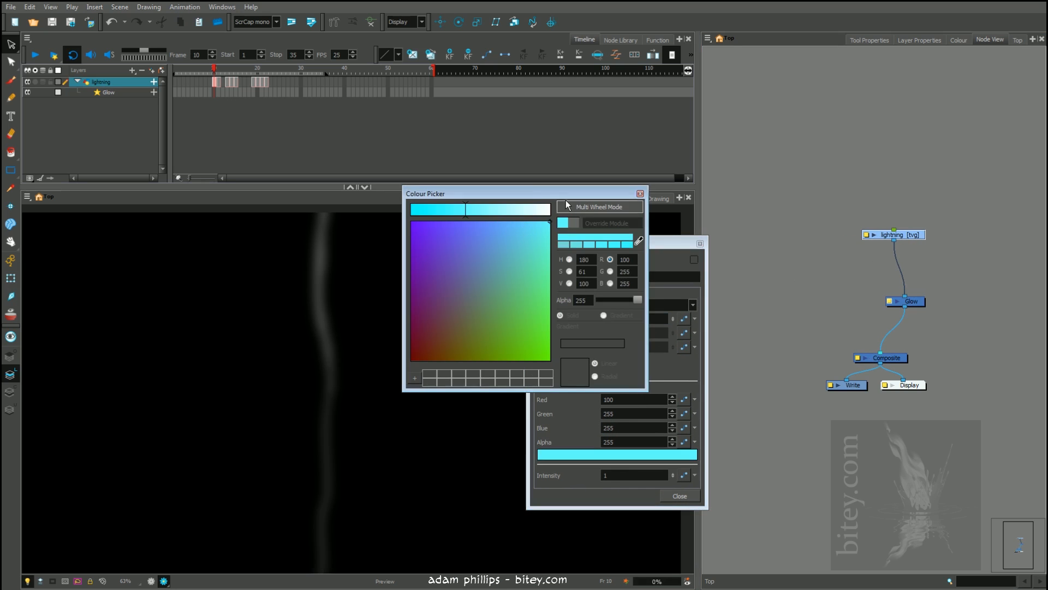
Close the colour picker, reconnect the lightning node directly to the Composite beside the Glow branch, and shift the lightning node
{"action": "left_click", "coordinate": [640, 194]}
{"action": "left_click_drag", "start_coordinate": [873, 308], "coordinate": [871, 354]}
{"action": "left_click_drag", "start_coordinate": [900, 234], "coordinate": [875, 234]}
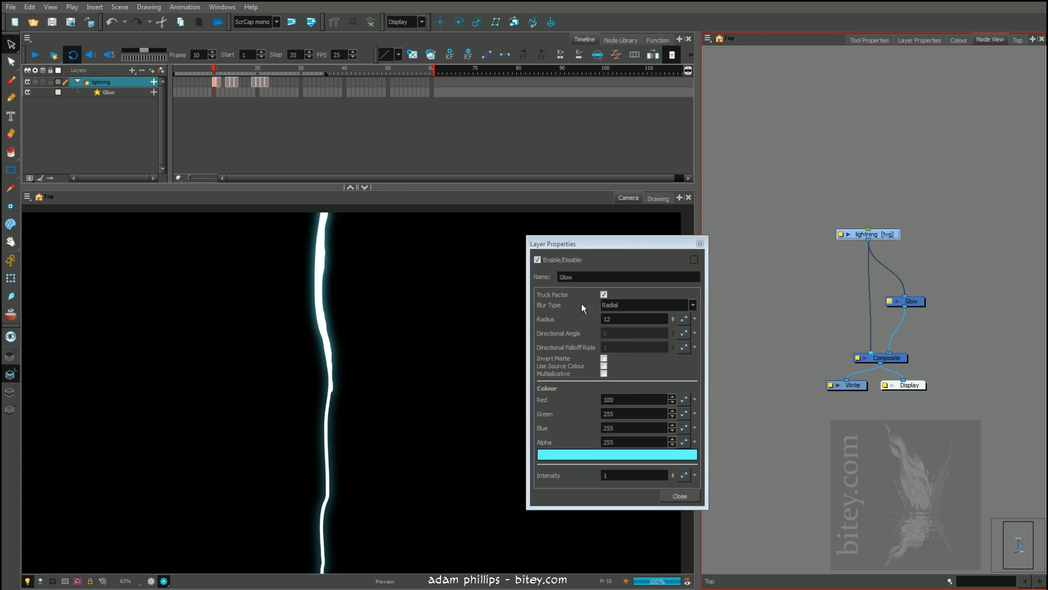
Set the Glow radius to 21 and move the effect's properties window away from the lightning
{"action": "double_click", "coordinate": [607, 319]}
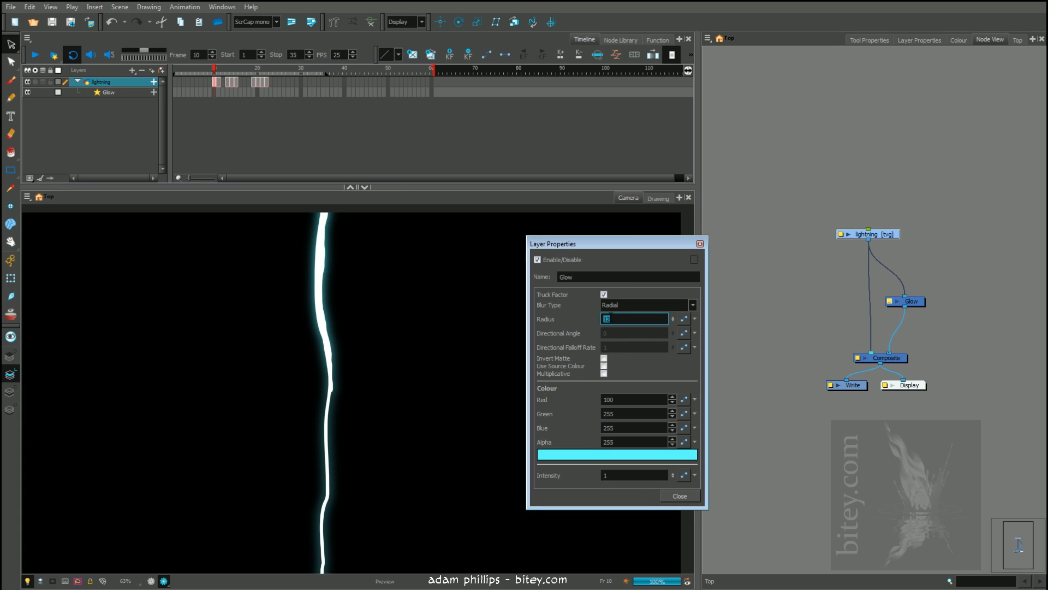
{"action": "type", "text": "21"}
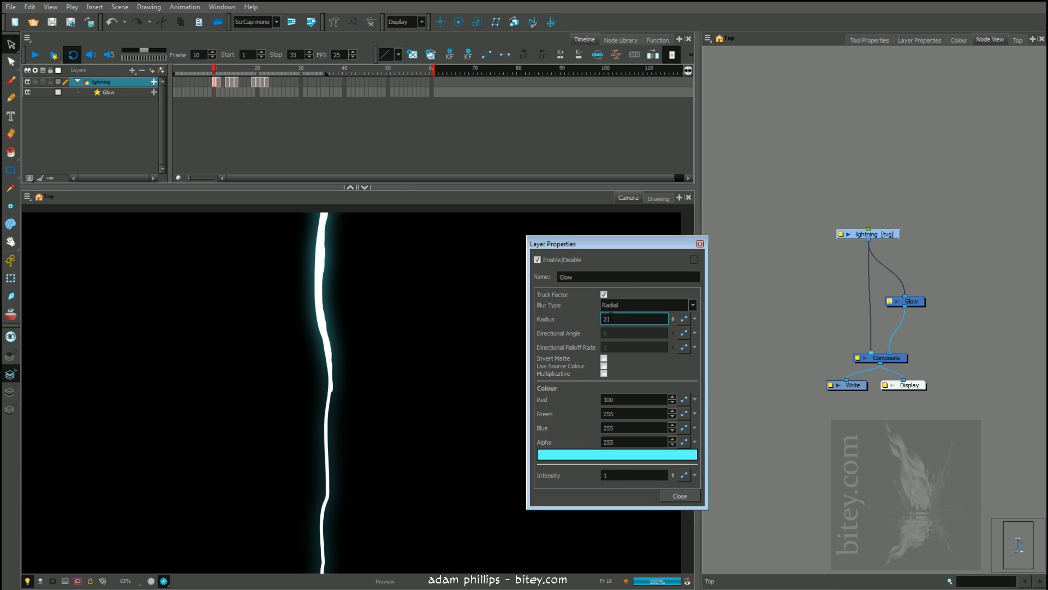
{"action": "left_click_drag", "start_coordinate": [619, 243], "coordinate": [695, 254]}
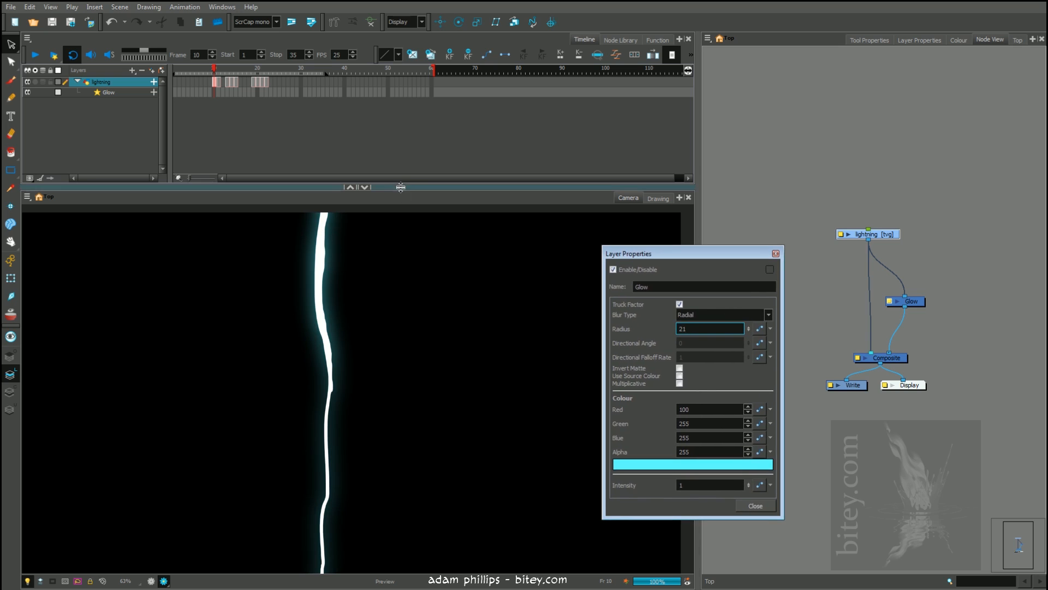
Enlarge the camera view and examine the glow up close and across the bolt drawings on frames 13, 19 and 21
{"action": "left_click_drag", "start_coordinate": [401, 186], "coordinate": [401, 123]}
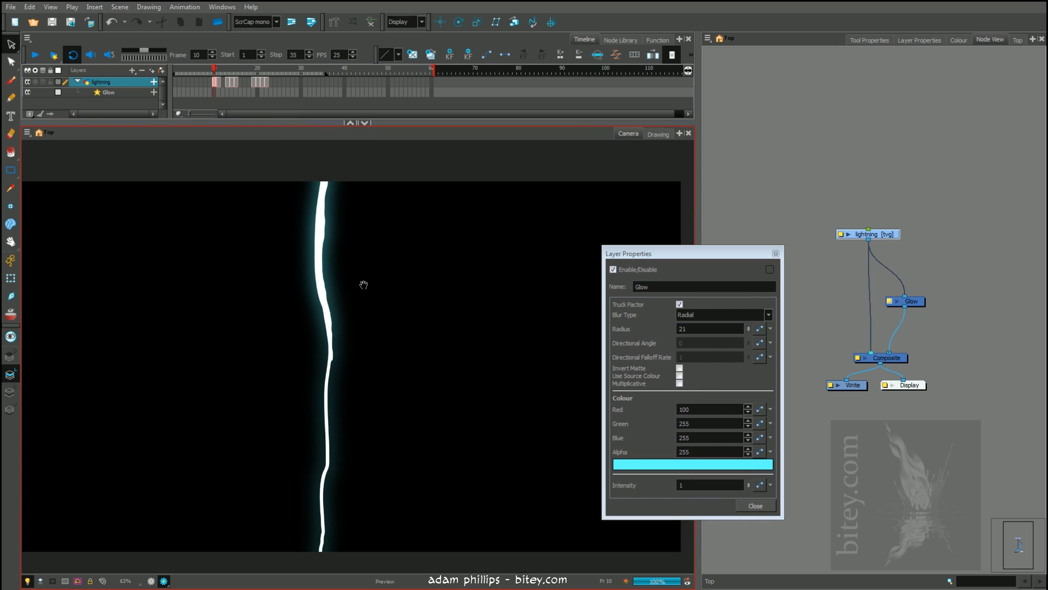
{"action": "scroll", "coordinate": [363, 285], "scroll_direction": "up", "scroll_amount": 5}
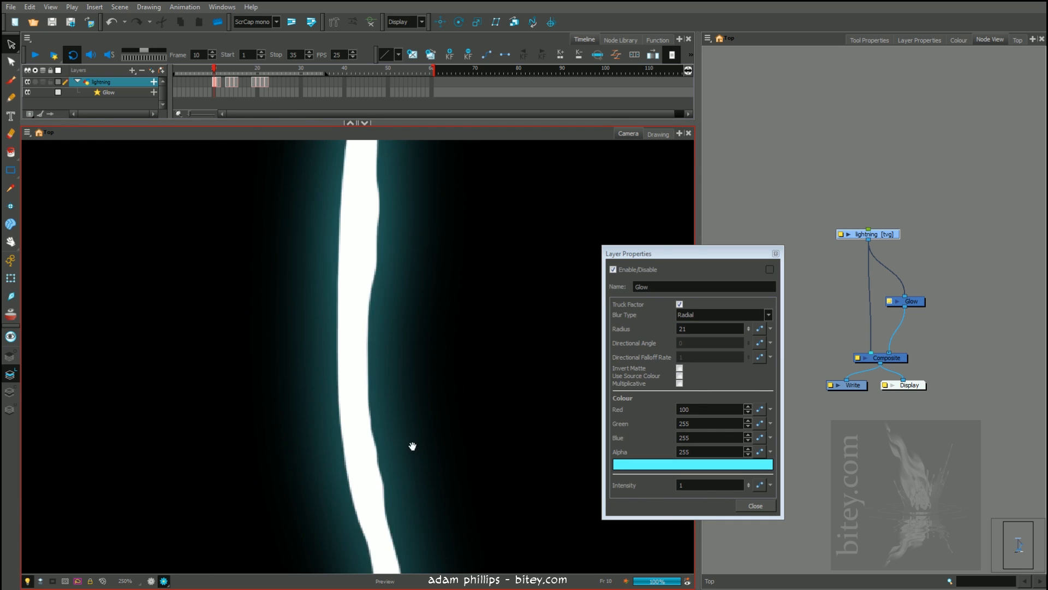
{"action": "scroll", "coordinate": [413, 446], "scroll_direction": "down", "scroll_amount": 5}
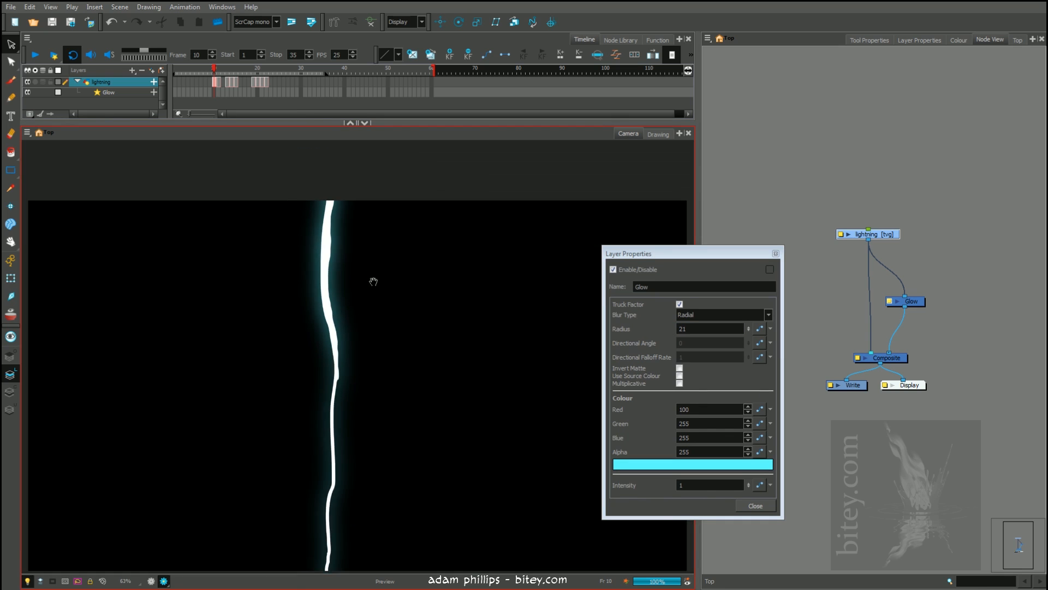
{"action": "left_click_drag", "start_coordinate": [381, 286], "coordinate": [410, 331]}
{"action": "scroll", "coordinate": [397, 262], "scroll_direction": "up", "scroll_amount": 1}
{"action": "left_click_drag", "start_coordinate": [226, 67], "coordinate": [234, 67]}
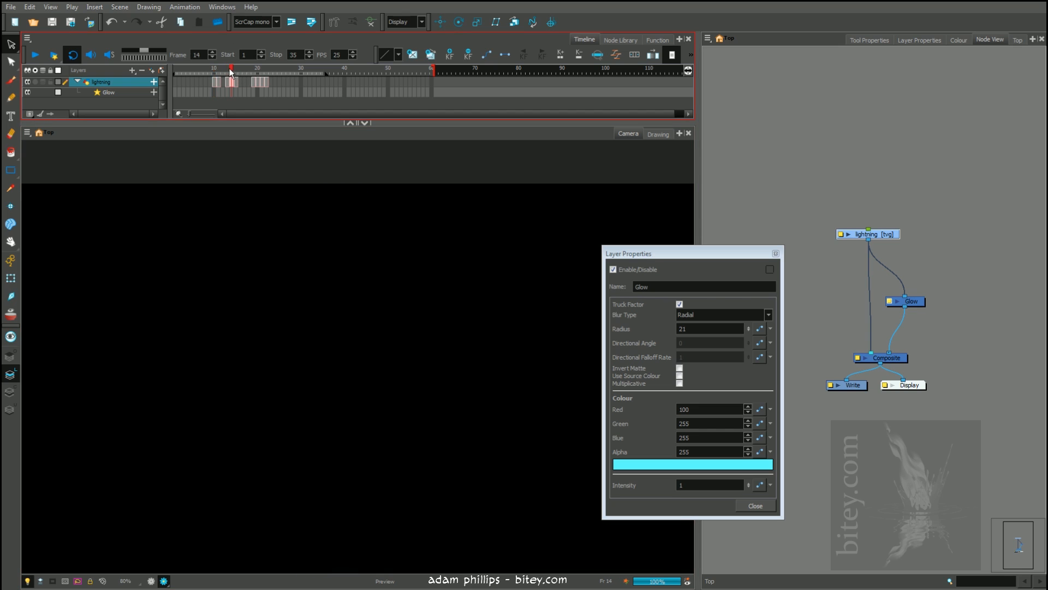
{"action": "key", "text": "period"}
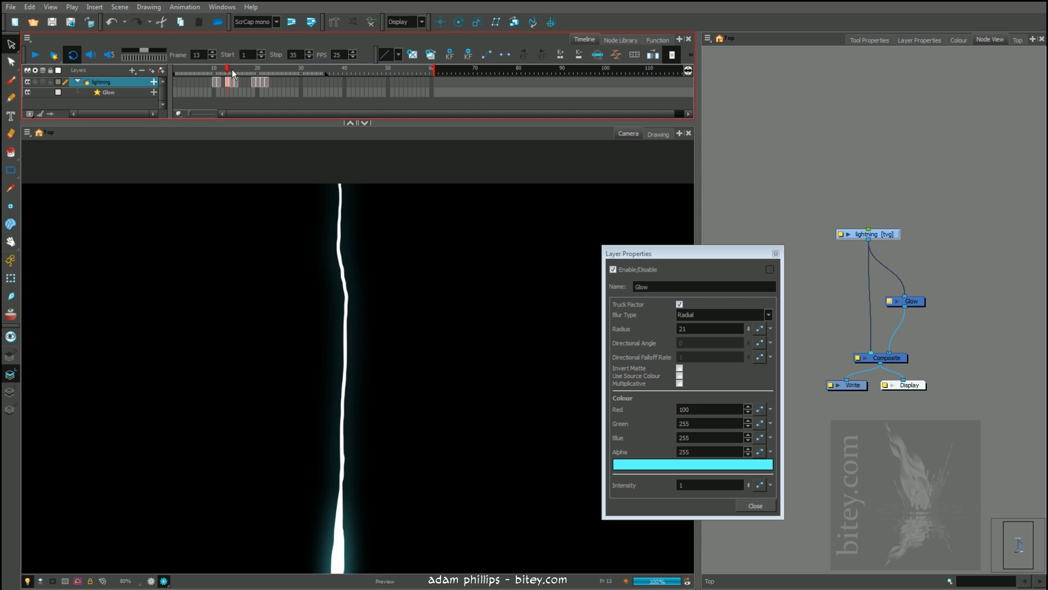
{"action": "left_click", "coordinate": [253, 69]}
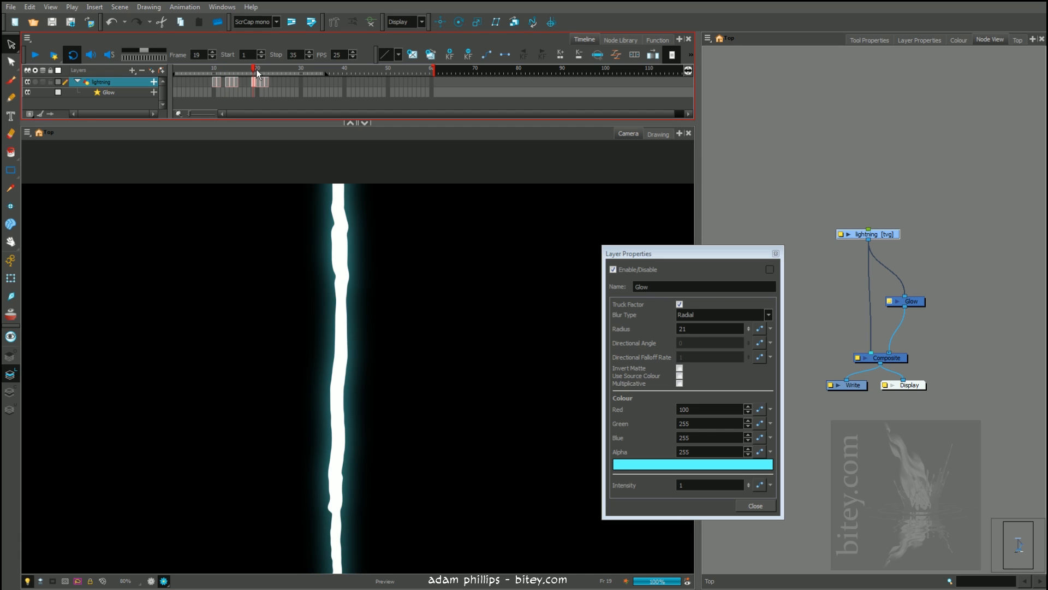
{"action": "left_click", "coordinate": [263, 70]}
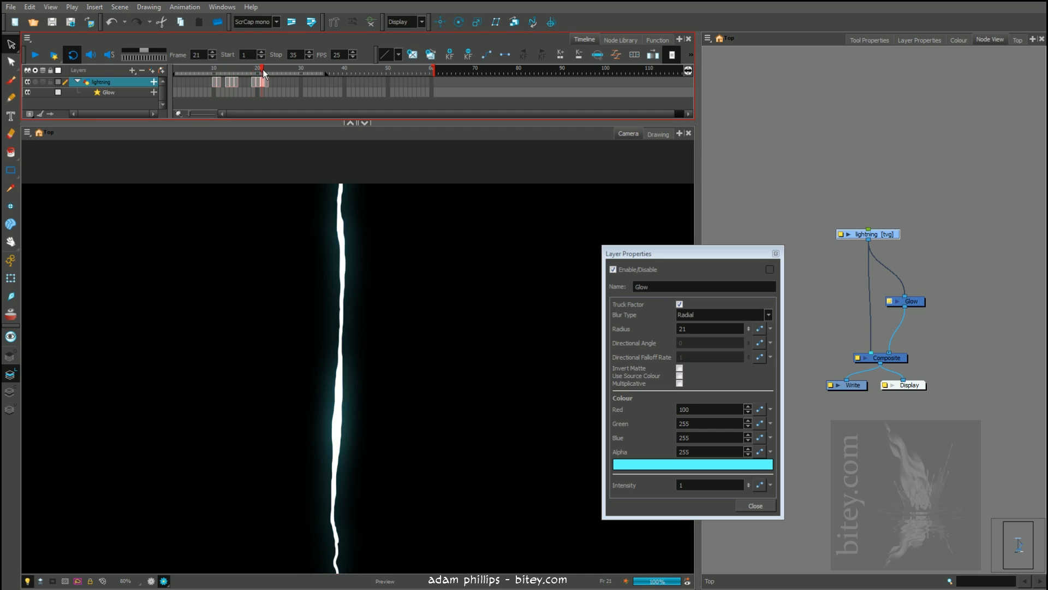
{"action": "left_click", "coordinate": [227, 69]}
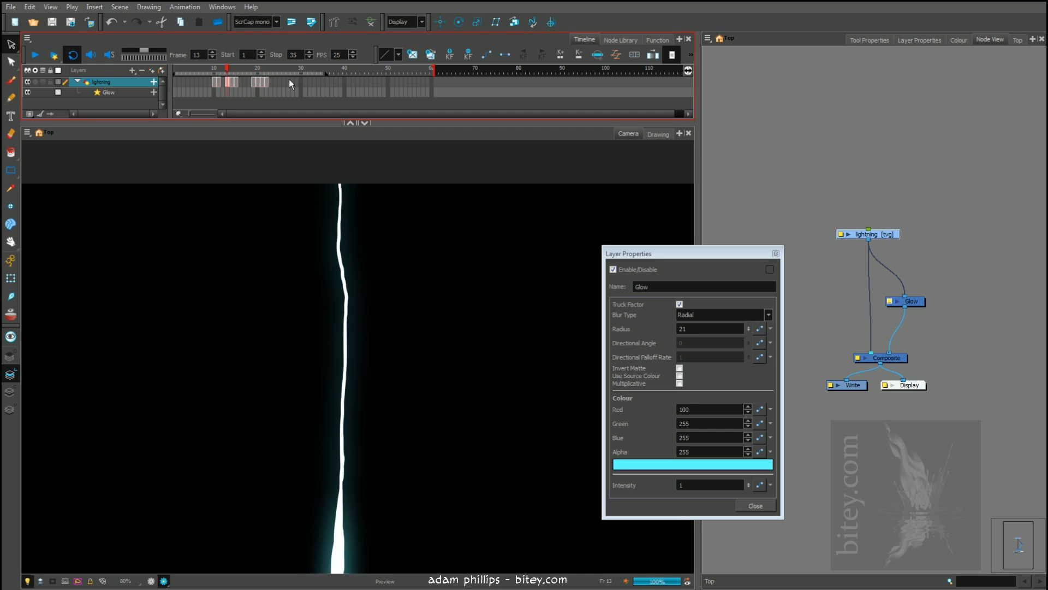
Close the Glow properties and select the Glow effect under the lightning layer
{"action": "left_click", "coordinate": [776, 254]}
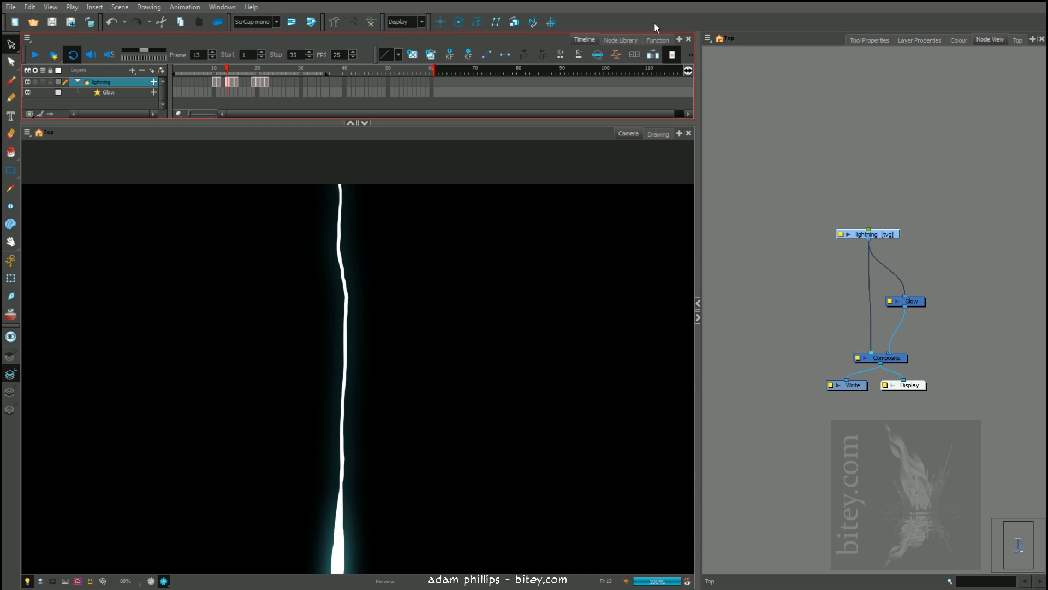
{"action": "left_click", "coordinate": [618, 40]}
{"action": "left_click", "coordinate": [580, 40]}
{"action": "left_click", "coordinate": [109, 91]}
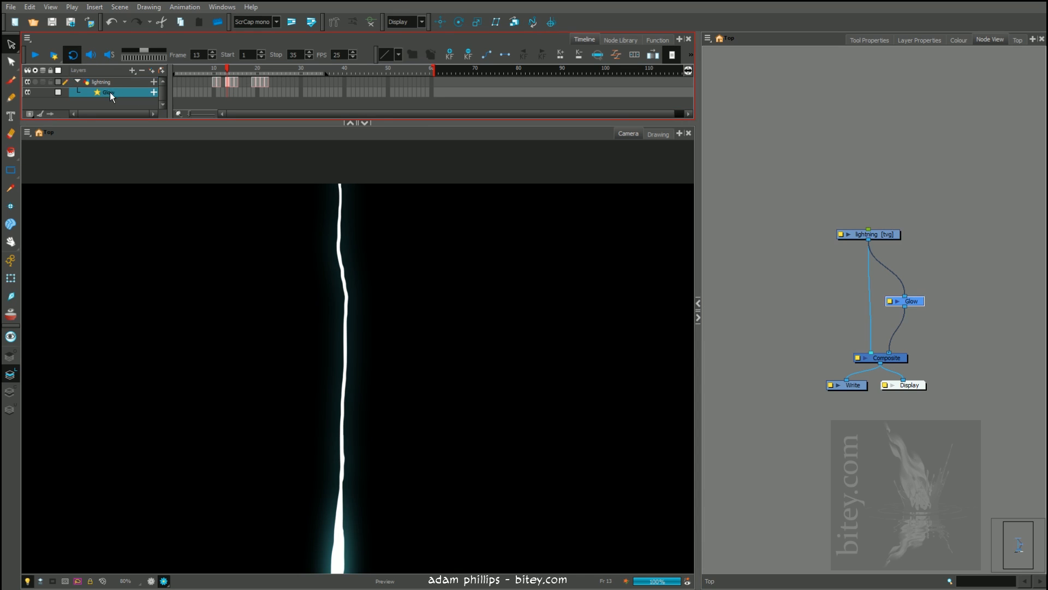
Move the lightning and Glow nodes higher, add two more connections from Glow to the Composite, and leave only Glow selected
{"action": "left_click_drag", "start_coordinate": [920, 300], "coordinate": [914, 281]}
{"action": "left_click_drag", "start_coordinate": [919, 197], "coordinate": [876, 291]}
{"action": "left_click_drag", "start_coordinate": [908, 281], "coordinate": [893, 352]}
{"action": "left_click_drag", "start_coordinate": [904, 274], "coordinate": [898, 352]}
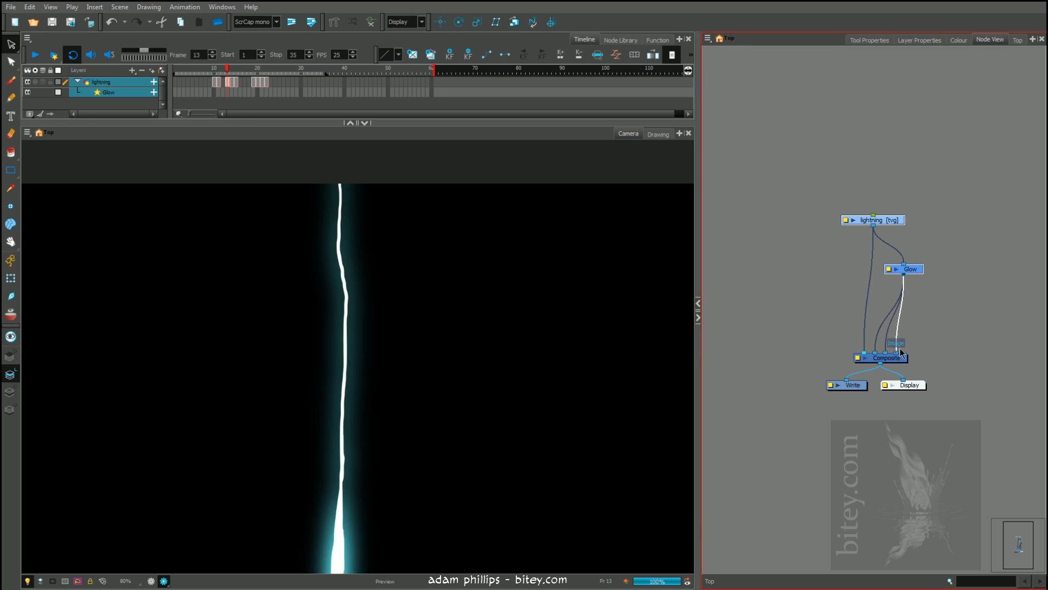
{"action": "left_click_drag", "start_coordinate": [917, 270], "coordinate": [915, 269]}
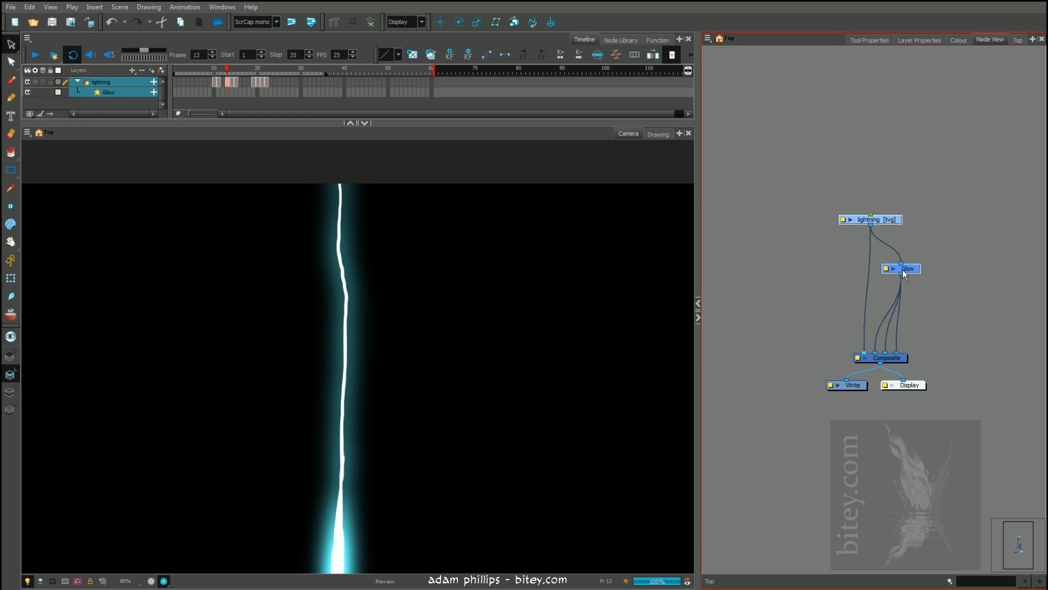
{"action": "left_click", "coordinate": [922, 268]}
{"action": "left_click", "coordinate": [916, 272]}
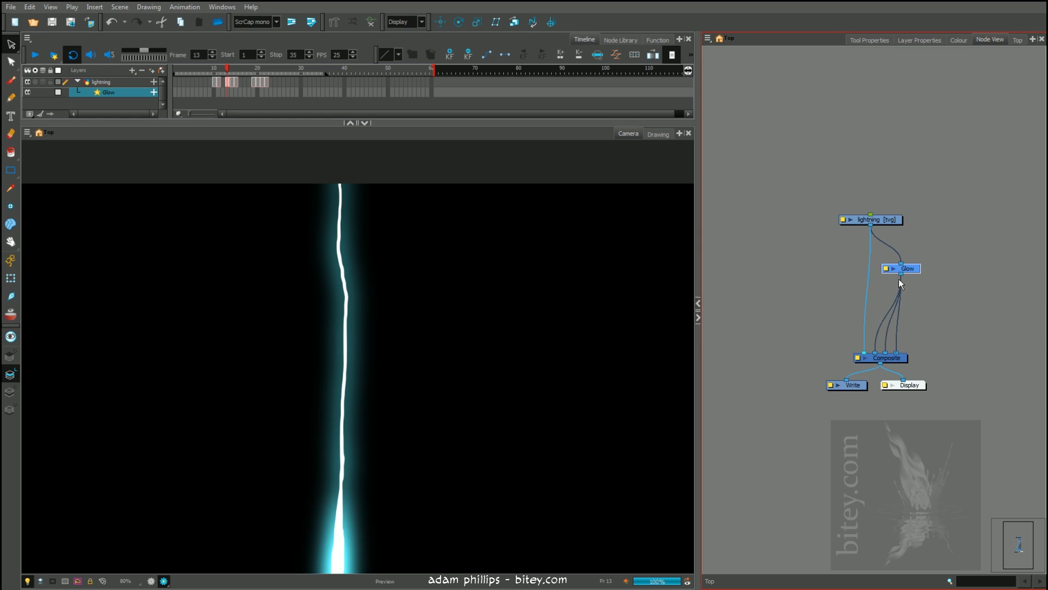
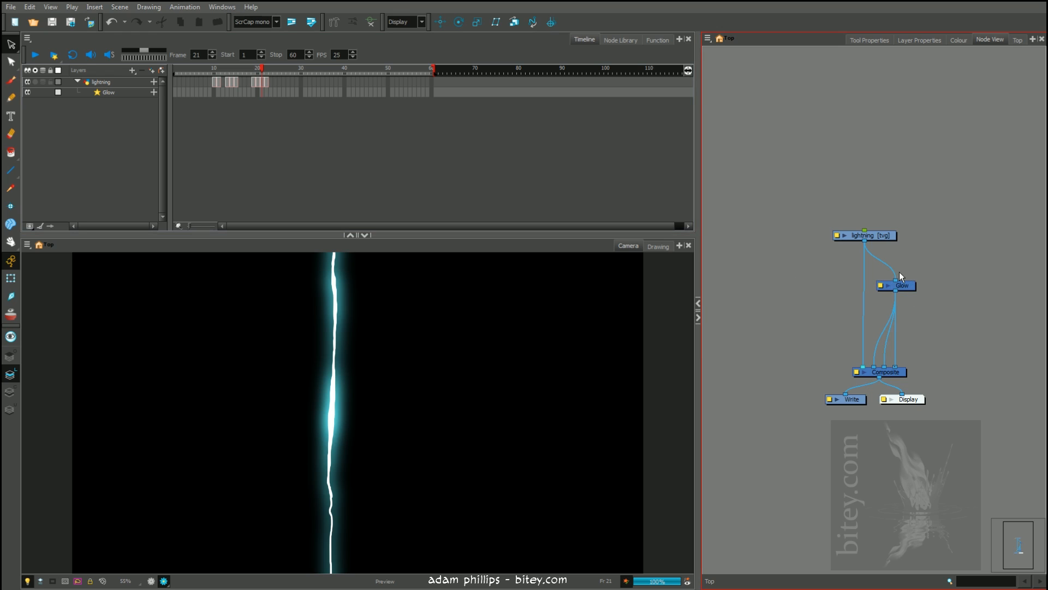
Remove the extra connections from Glow to the Composite, keeping only one, and open the Glow node's properties
{"action": "left_click_drag", "start_coordinate": [896, 293], "coordinate": [898, 365]}
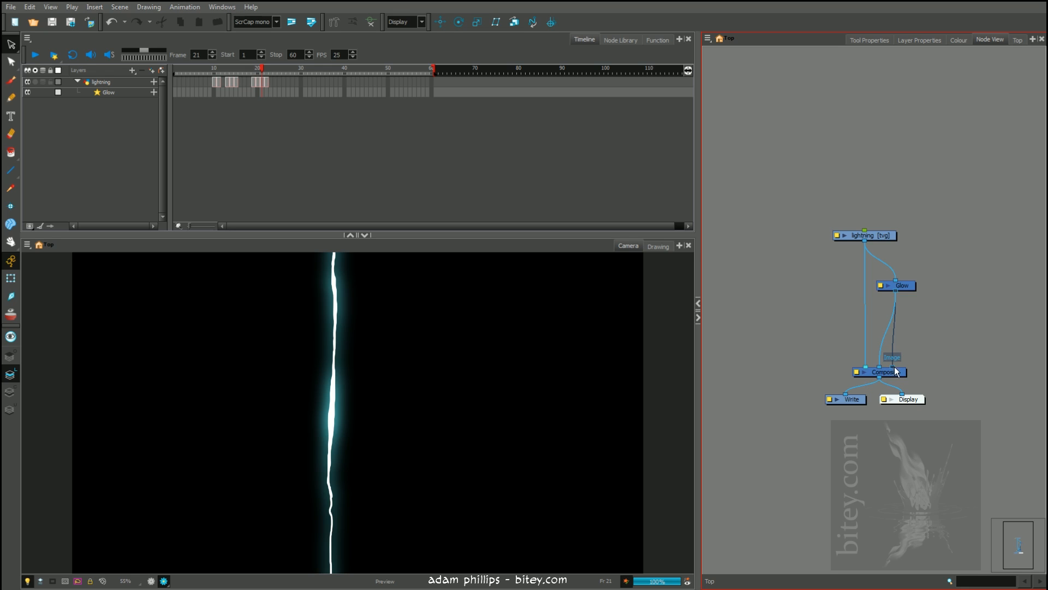
{"action": "left_click_drag", "start_coordinate": [893, 367], "coordinate": [912, 335]}
{"action": "double_click", "coordinate": [883, 284]}
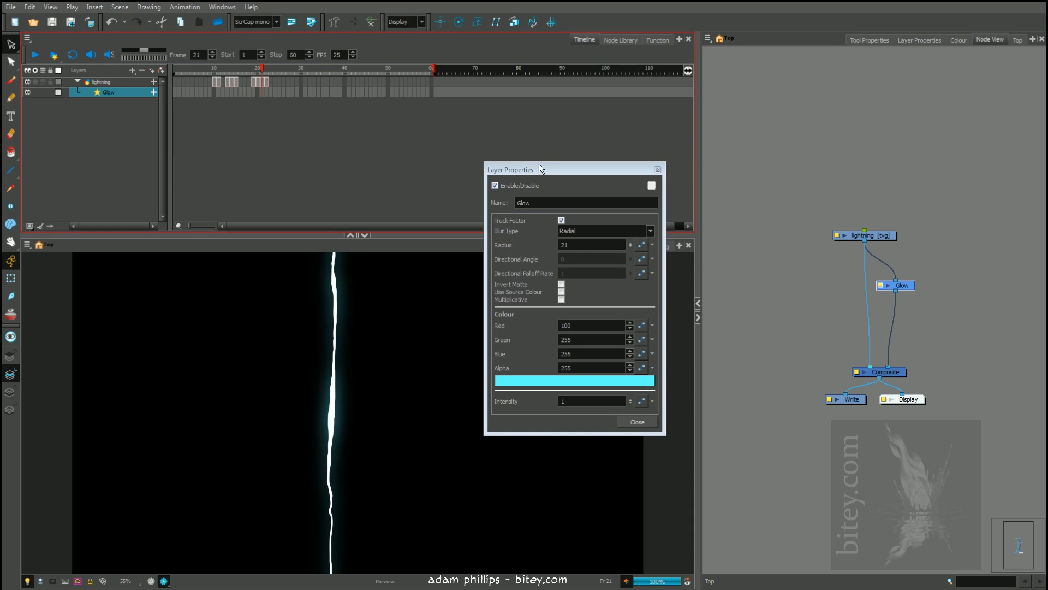
Set the Glow intensity to 3 and move the properties window clear of the lightning bolt
{"action": "left_click_drag", "start_coordinate": [527, 165], "coordinate": [480, 164]}
{"action": "left_click", "coordinate": [510, 395]}
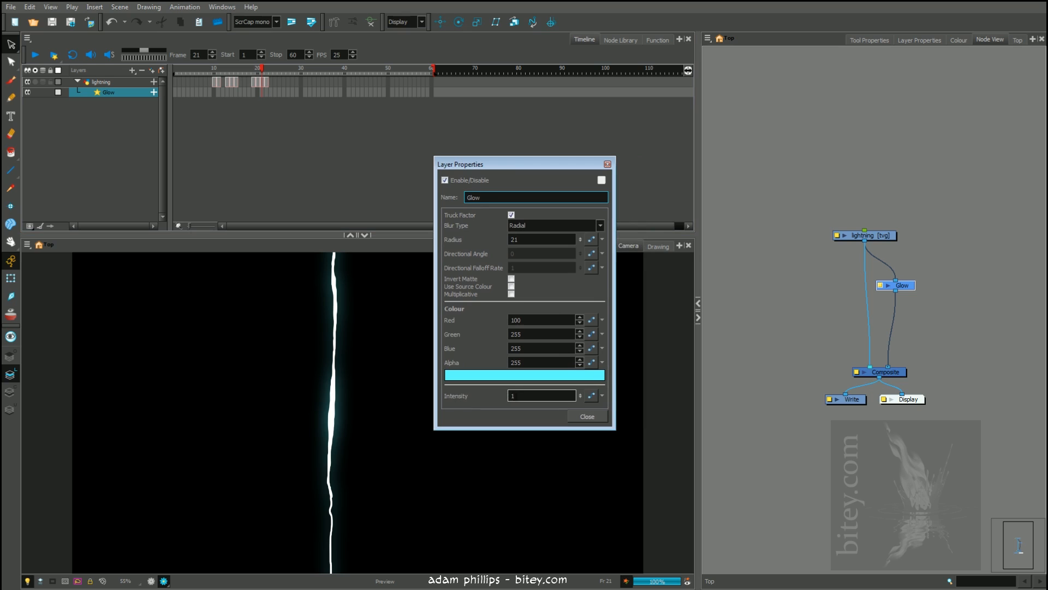
{"action": "left_click_drag", "start_coordinate": [517, 396], "coordinate": [582, 404]}
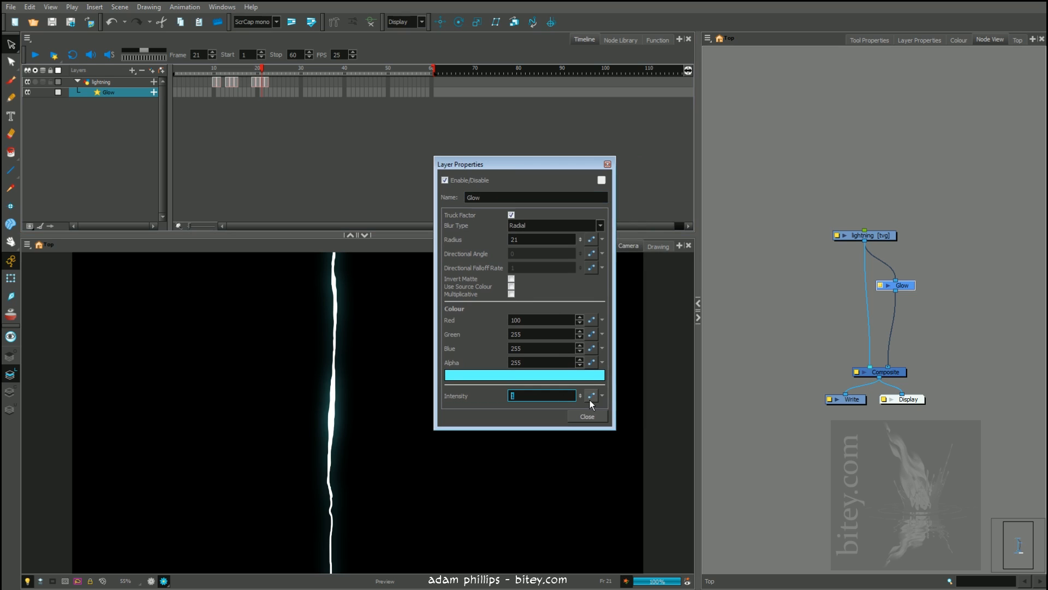
{"action": "type", "text": "3"}
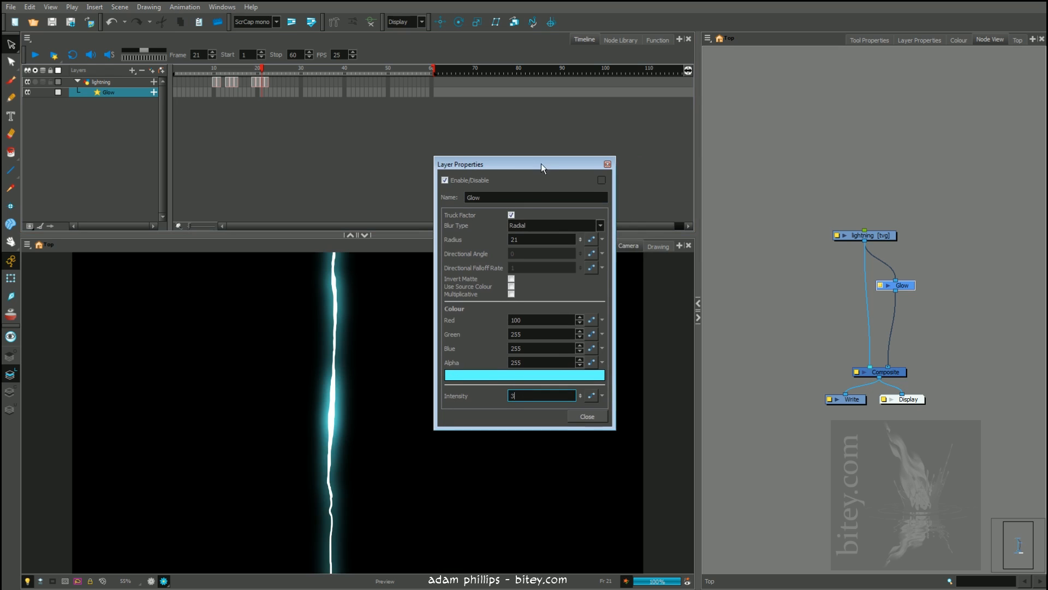
{"action": "left_click_drag", "start_coordinate": [542, 163], "coordinate": [628, 83]}
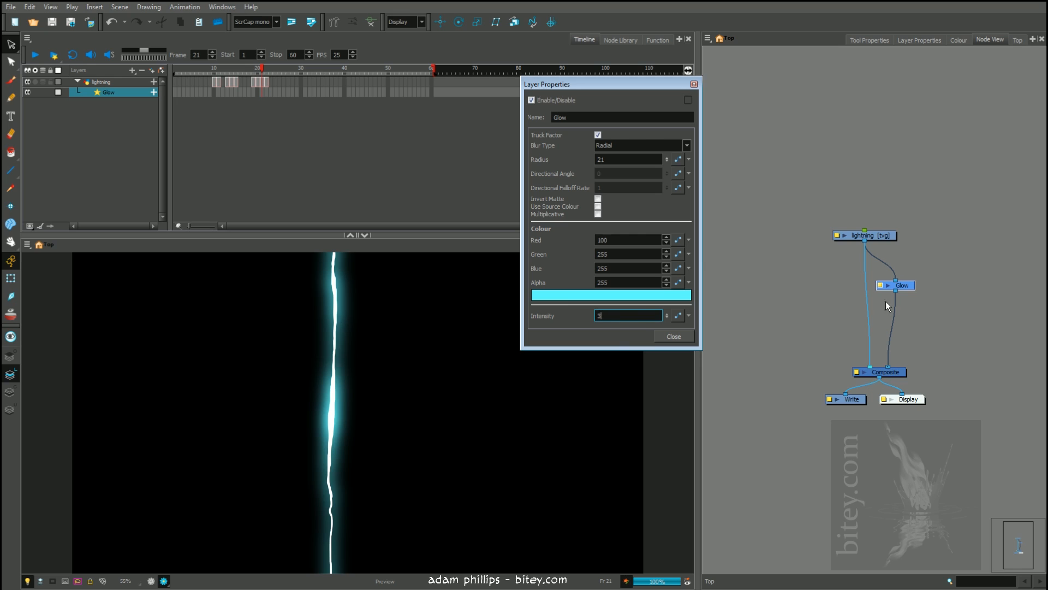
Set the Glow intensity to 1 and shift the Glow node slightly lower in the network
{"action": "double_click", "coordinate": [619, 317]}
{"action": "type", "text": "1"}
{"action": "key", "text": "Return"}
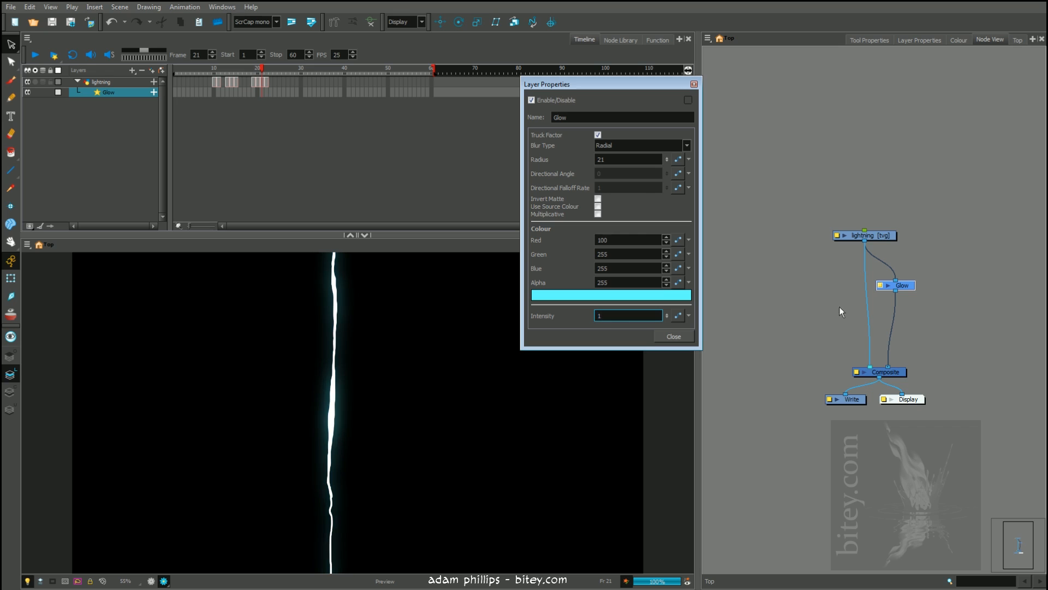
{"action": "left_click_drag", "start_coordinate": [896, 291], "coordinate": [936, 330]}
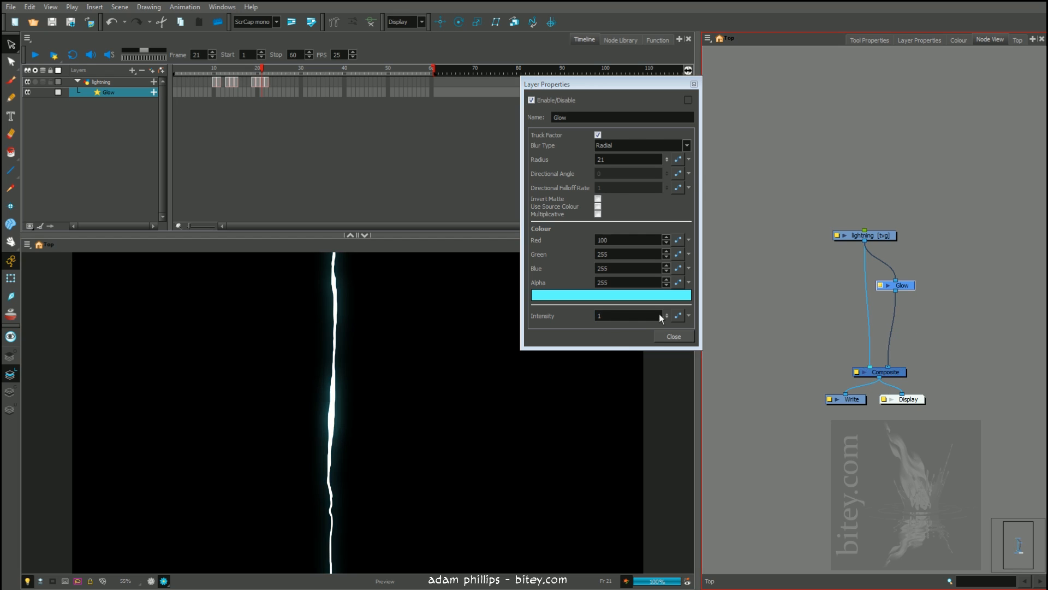
{"action": "left_click_drag", "start_coordinate": [895, 287], "coordinate": [892, 292]}
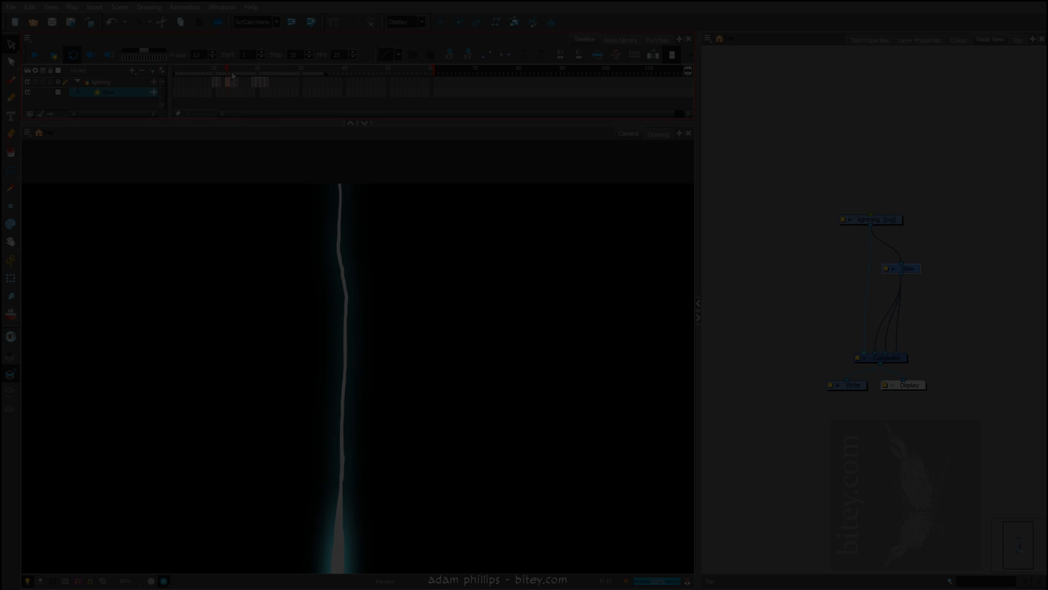
Step through the lightning drawings from frame 11 to frame 21 to examine the glow on each bolt
{"action": "left_click_drag", "start_coordinate": [232, 71], "coordinate": [216, 69]}
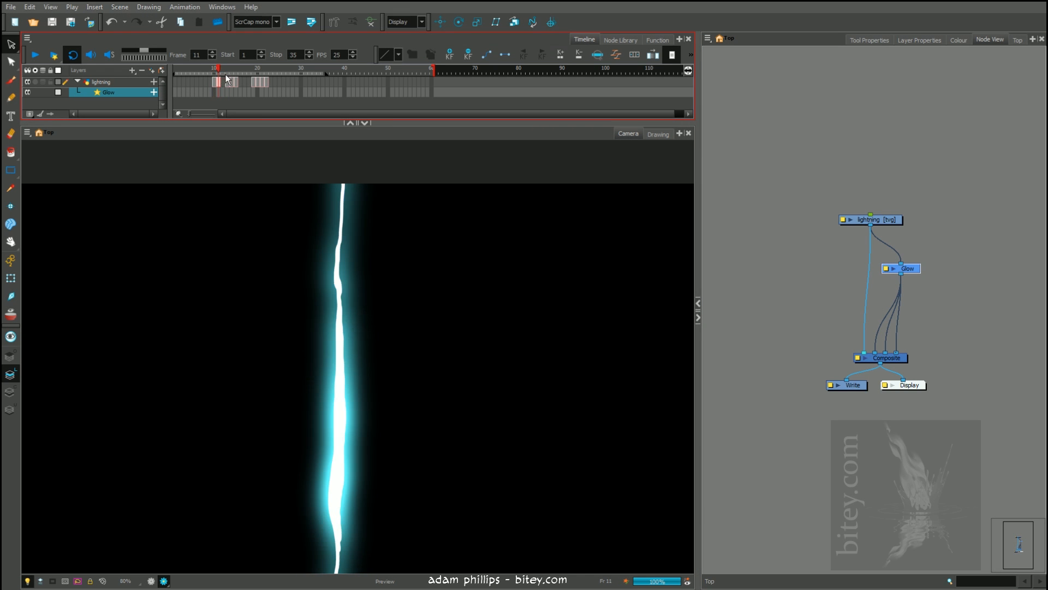
{"action": "left_click_drag", "start_coordinate": [229, 74], "coordinate": [238, 74]}
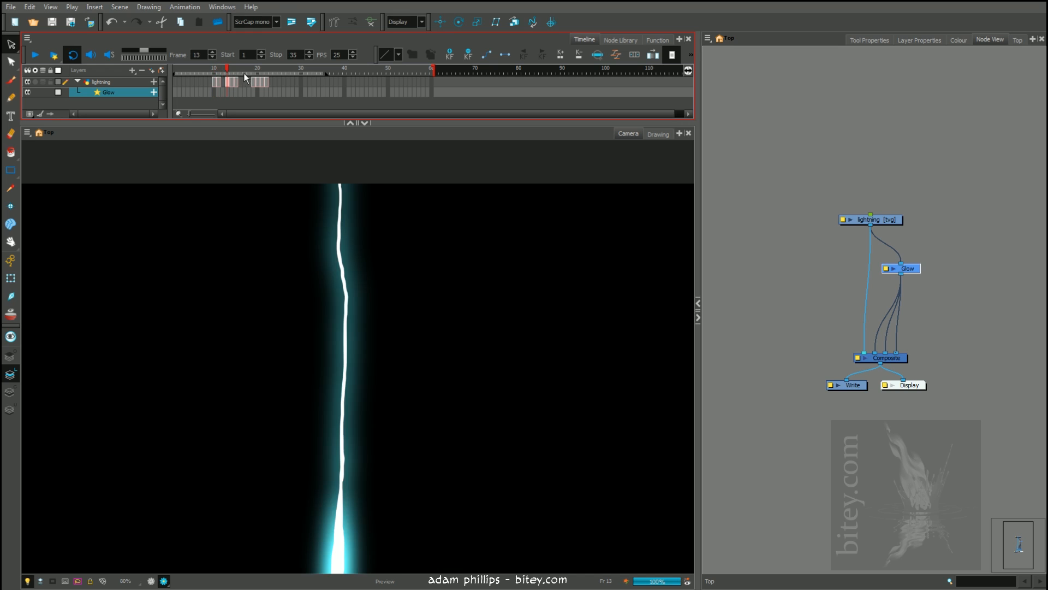
{"action": "key", "text": "period"}
{"action": "key", "text": "period"}
{"action": "key", "text": "period"}
{"action": "key", "text": "period"}
{"action": "key", "text": "period"}
{"action": "key", "text": "period"}
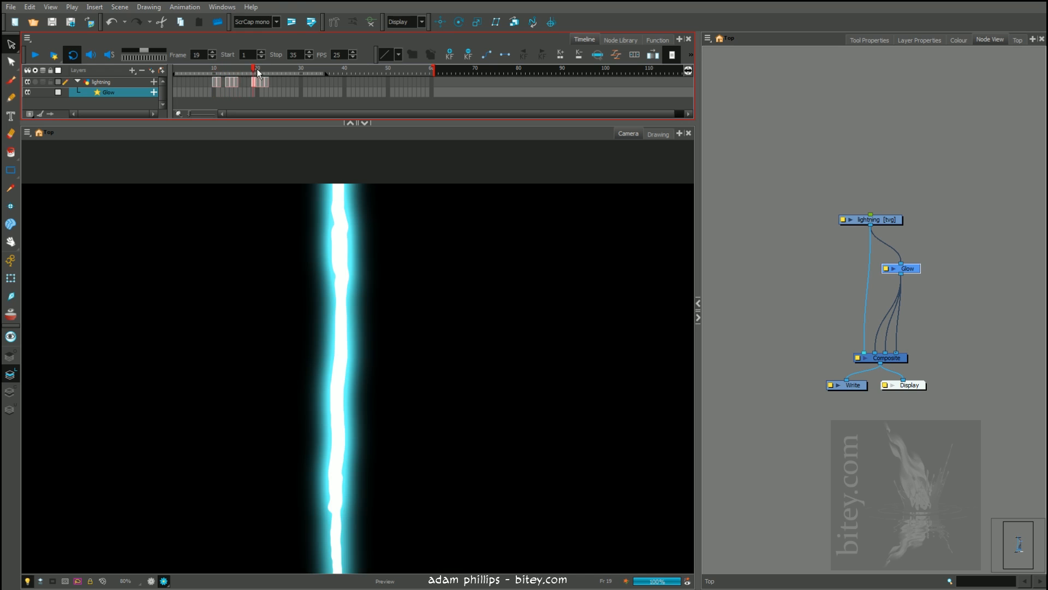
{"action": "key", "text": "period"}
{"action": "key", "text": "period"}
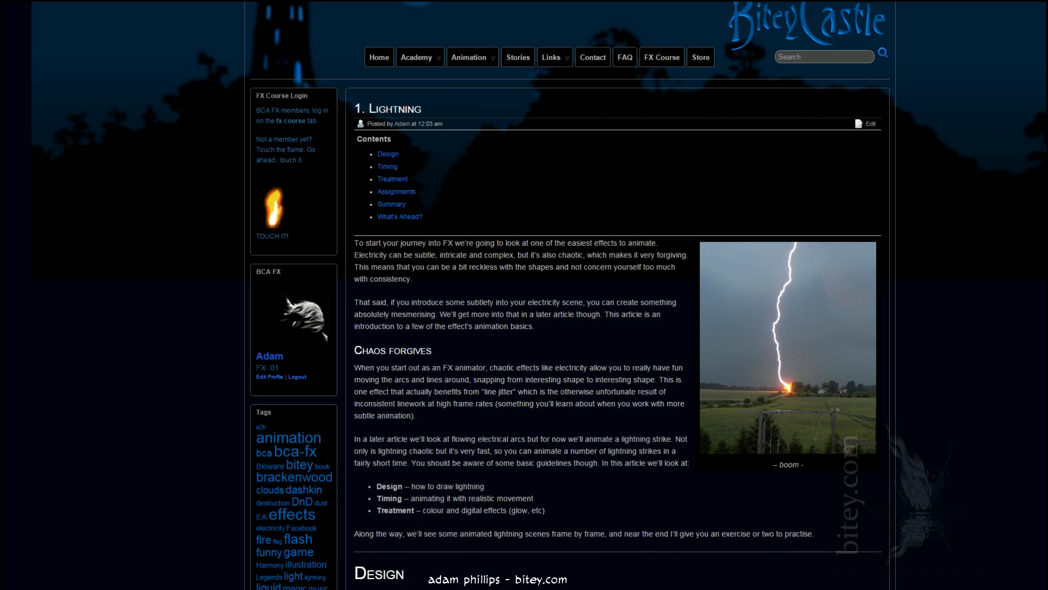
Look through the Lightning article on the Bitey Castle website, covering the design guidance and glow treatment down to the assignments
{"action": "scroll", "coordinate": [567, 295], "scroll_direction": "down", "scroll_amount": 20}
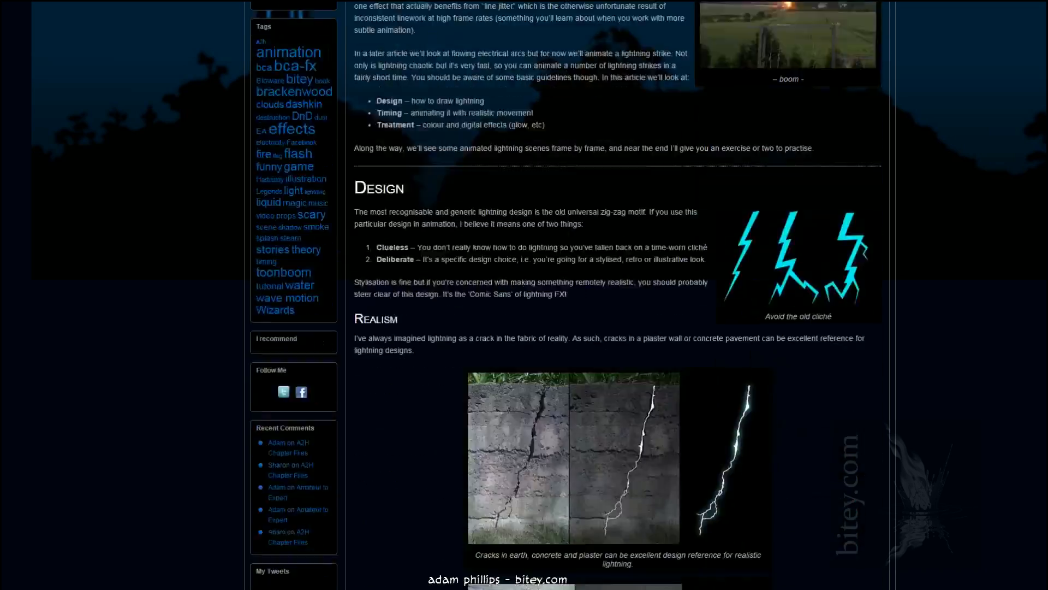
{"action": "scroll", "coordinate": [617, 295], "scroll_direction": "down", "scroll_amount": 20}
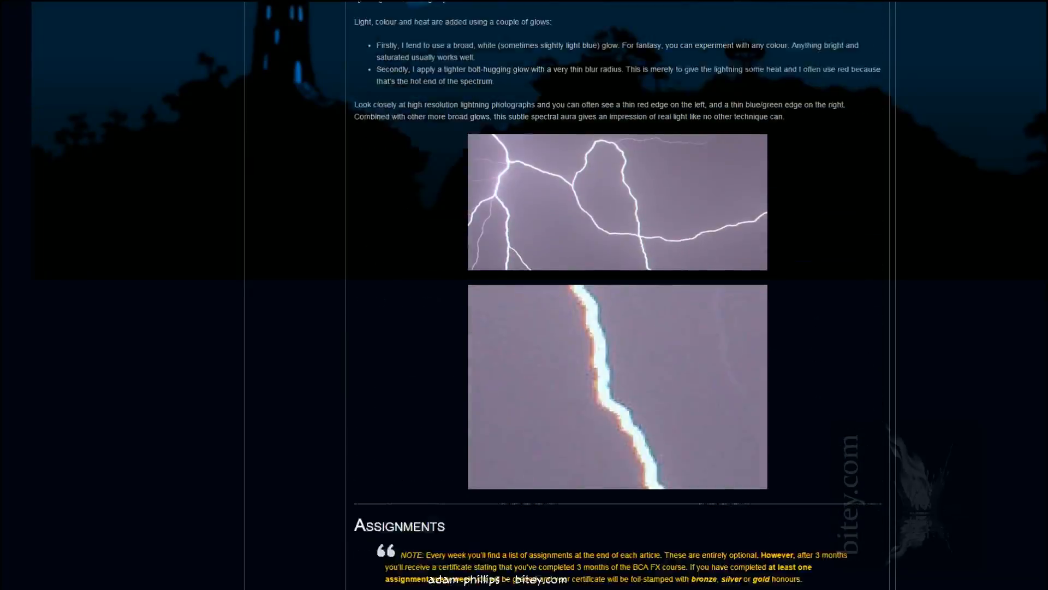
{"action": "scroll", "coordinate": [568, 196], "scroll_direction": "down", "scroll_amount": 9}
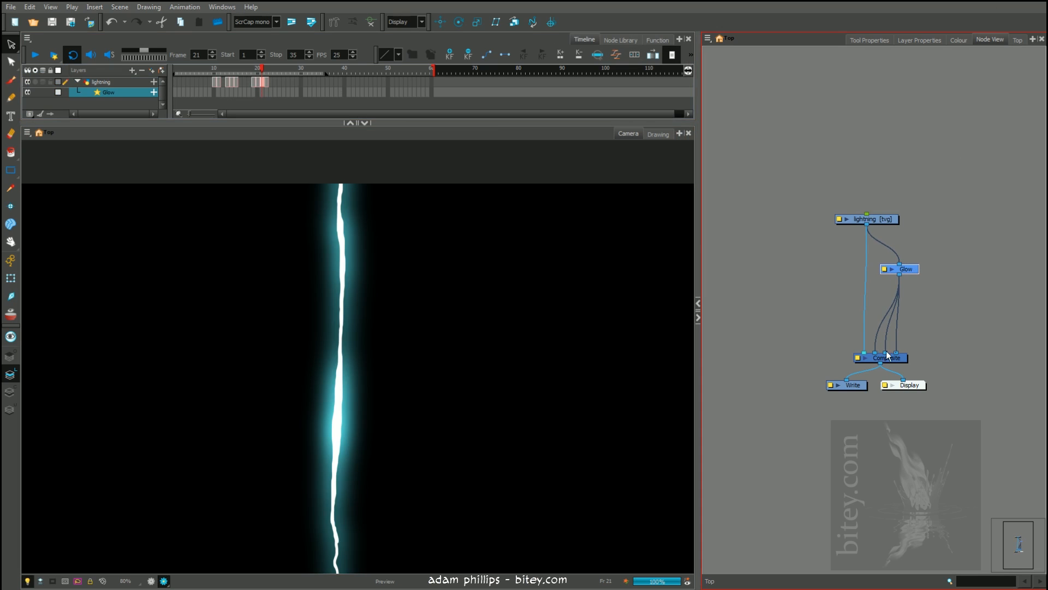
Remove one of the Glow connections to the Composite, keeping two, and nudge the Glow and lightning nodes into place
{"action": "left_click_drag", "start_coordinate": [905, 341], "coordinate": [908, 317]}
{"action": "left_click_drag", "start_coordinate": [907, 268], "coordinate": [907, 271]}
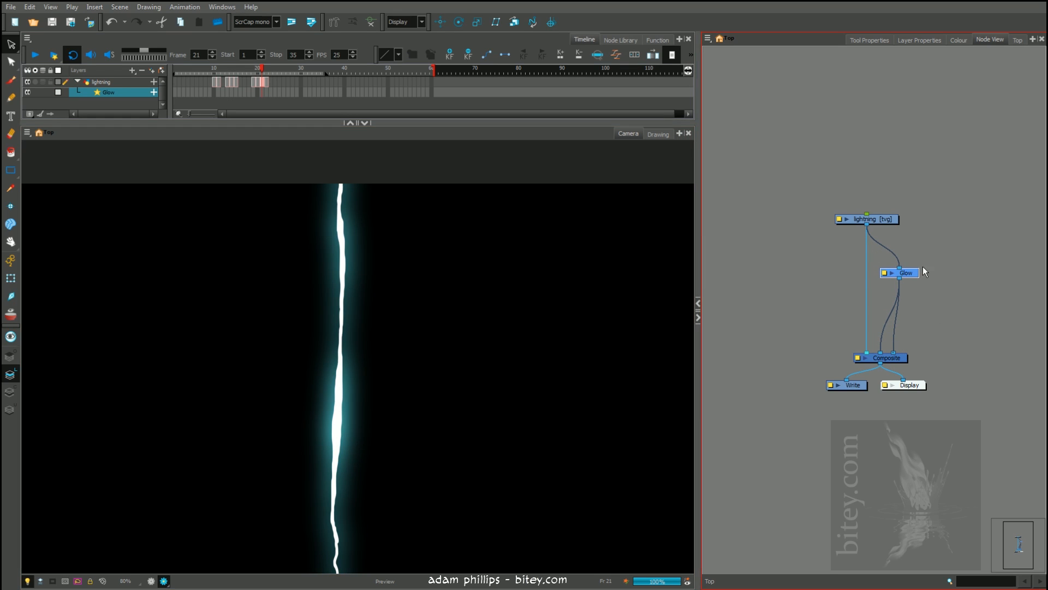
{"action": "left_click_drag", "start_coordinate": [911, 276], "coordinate": [908, 275]}
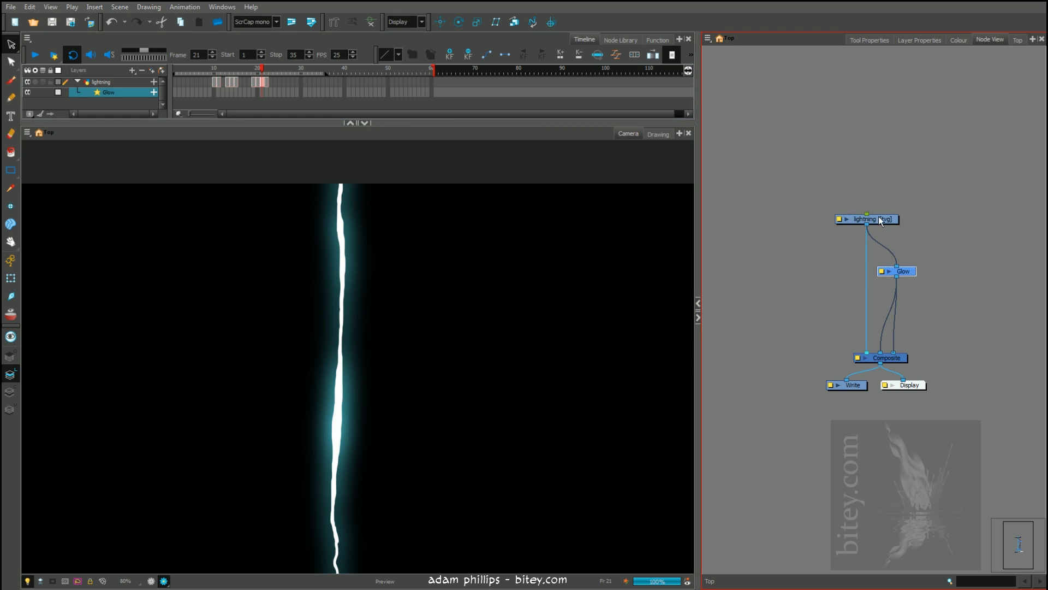
{"action": "left_click_drag", "start_coordinate": [879, 216], "coordinate": [877, 218]}
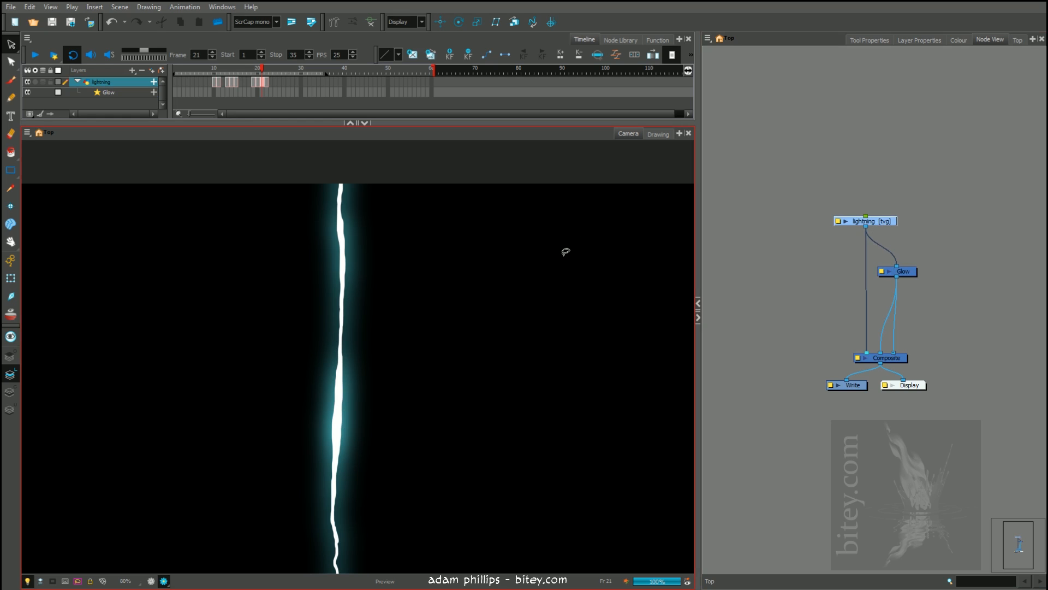
Check the glow on frames 22 and 13, and render frames 1 to 35 and play them back in Harmony Play
{"action": "left_click", "coordinate": [267, 68]}
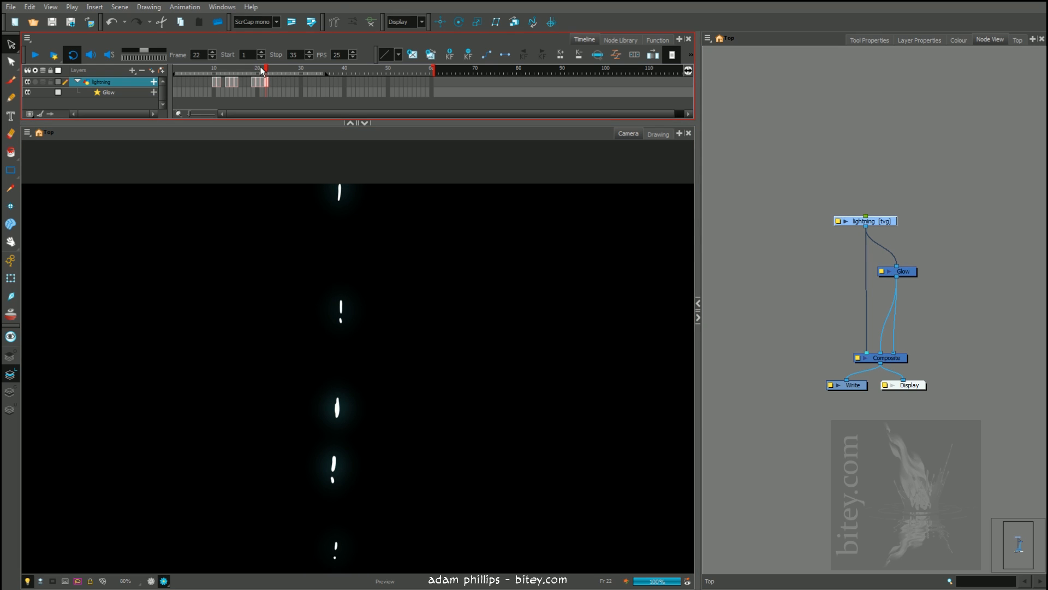
{"action": "left_click_drag", "start_coordinate": [218, 69], "coordinate": [227, 69]}
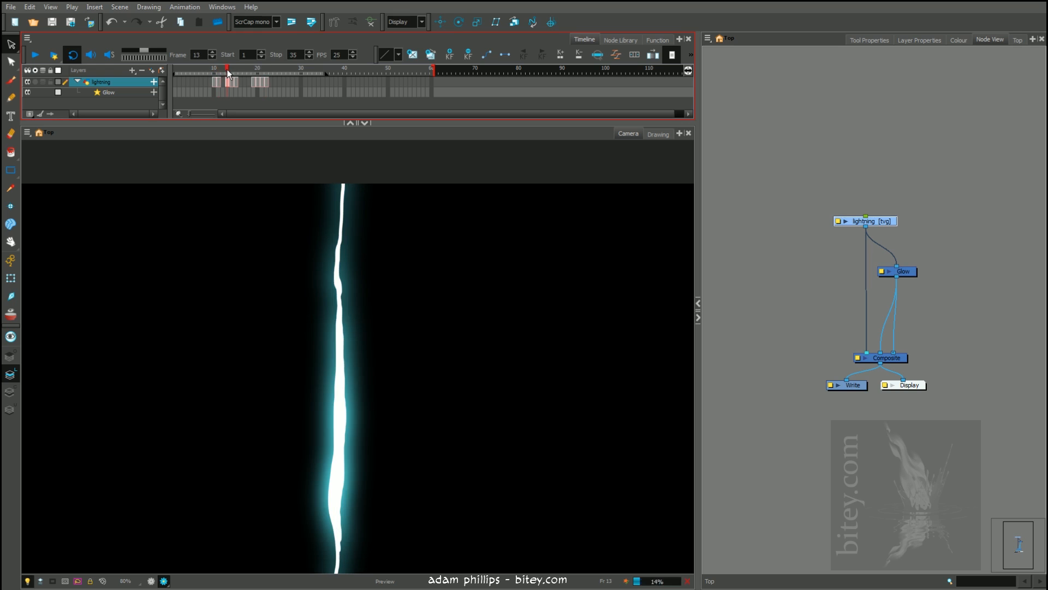
{"action": "left_click", "coordinate": [54, 55]}
{"action": "left_click", "coordinate": [615, 319]}
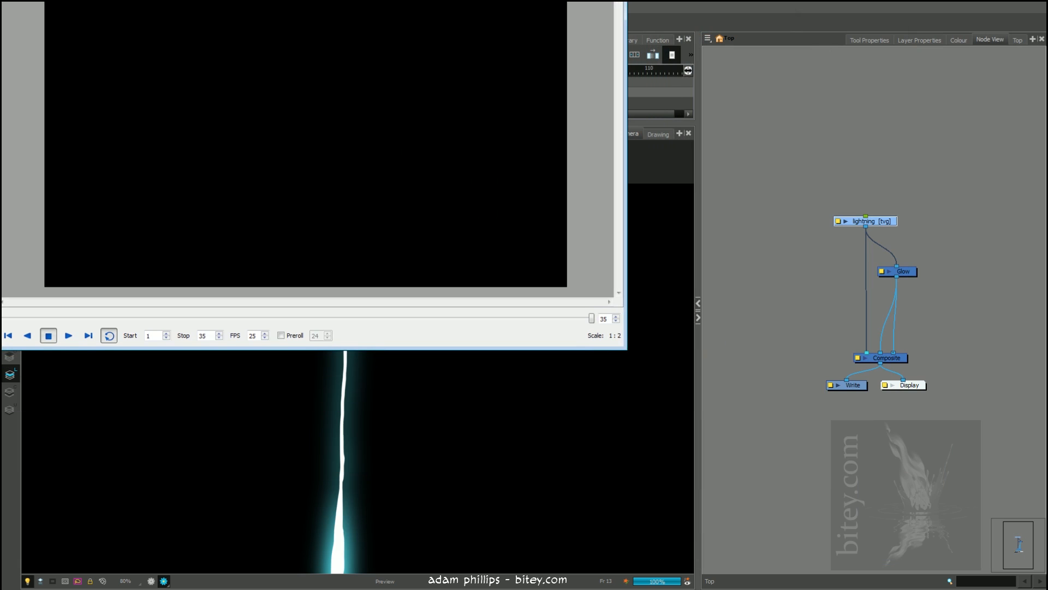
{"action": "left_click_drag", "start_coordinate": [407, 0], "coordinate": [663, 123]}
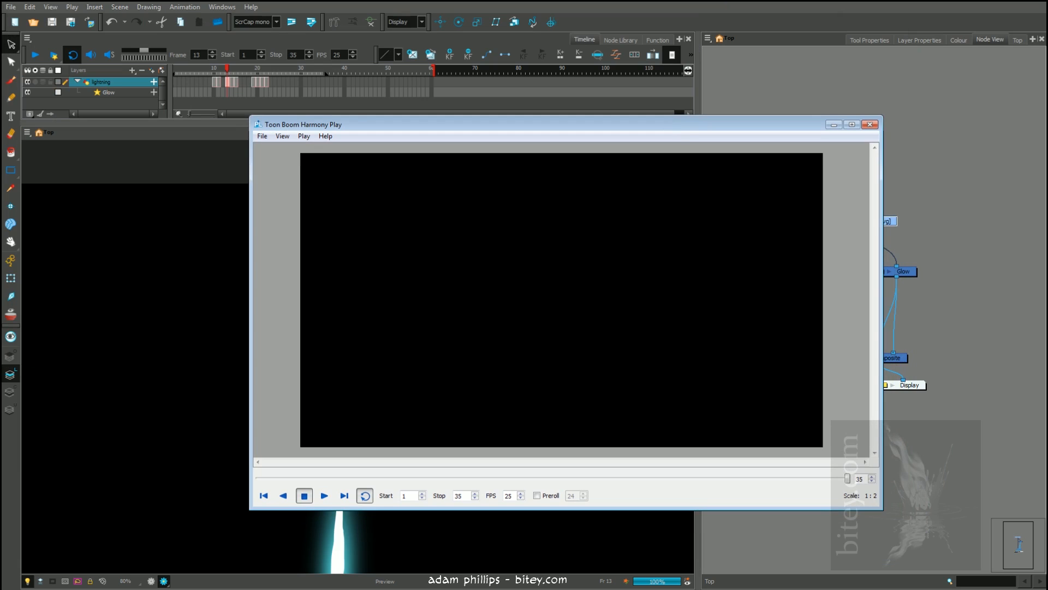
{"action": "left_click", "coordinate": [324, 495]}
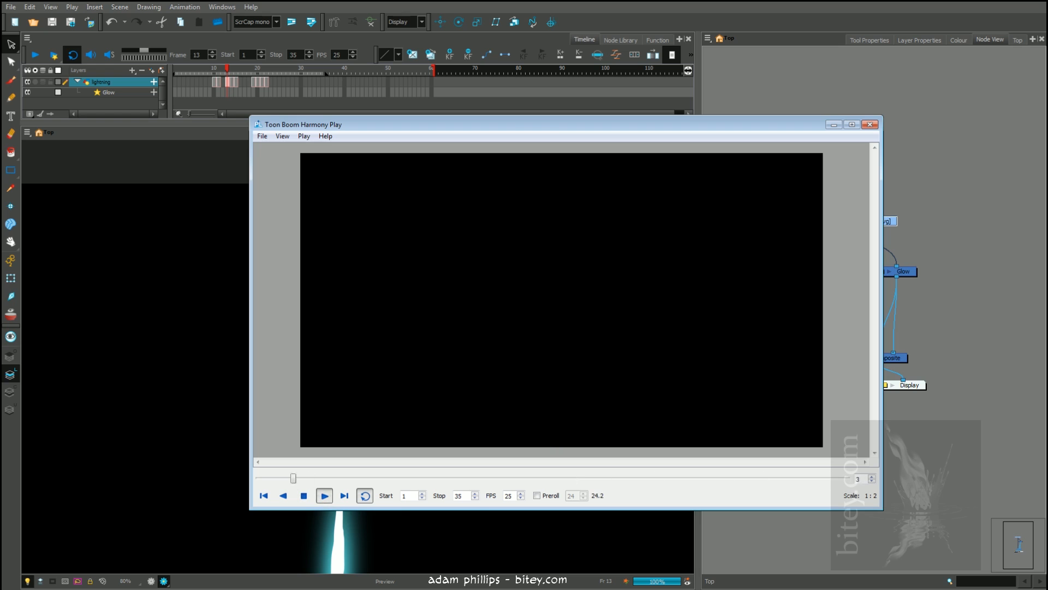